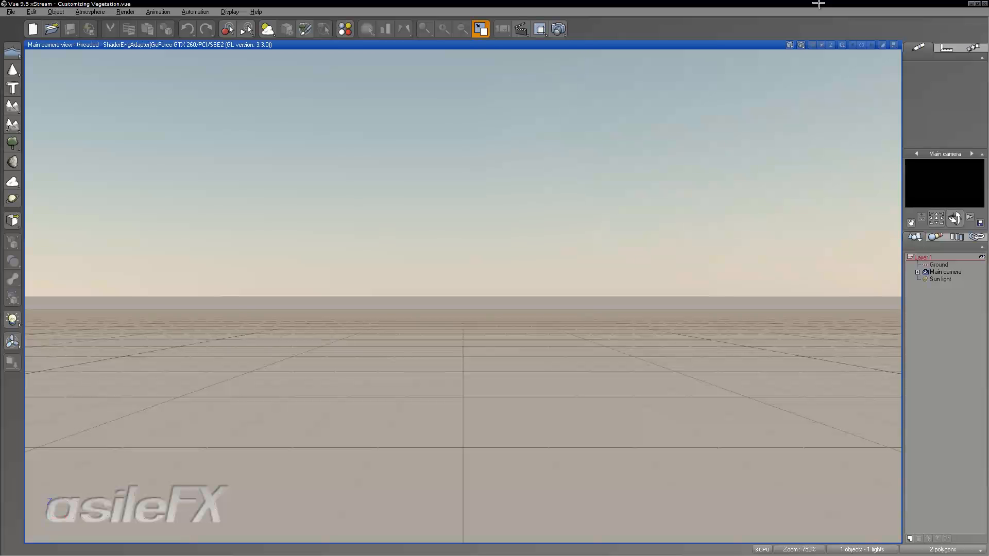
Step: Add the Tree Branches2 plant from the grass collection to the scene
right_click(7, 146)
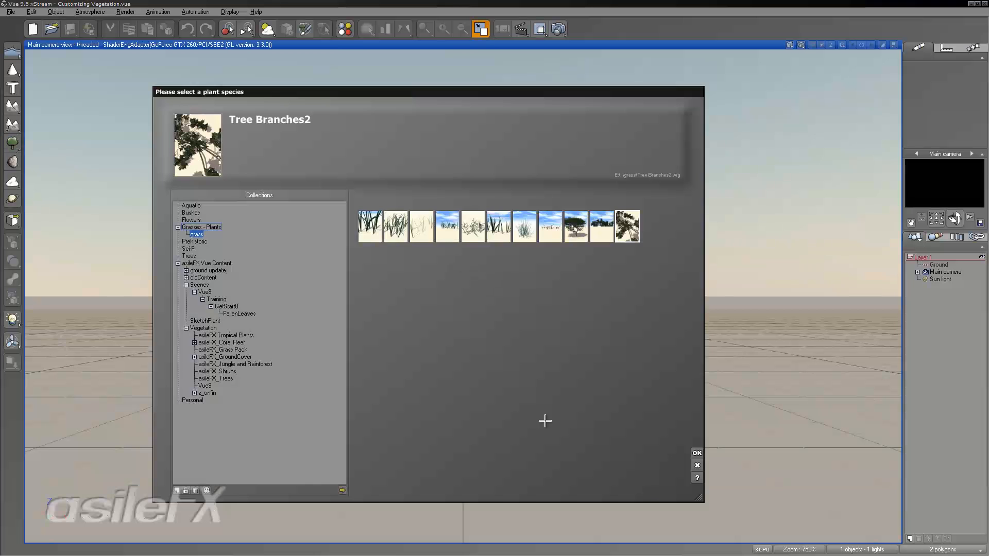
left_click(698, 453)
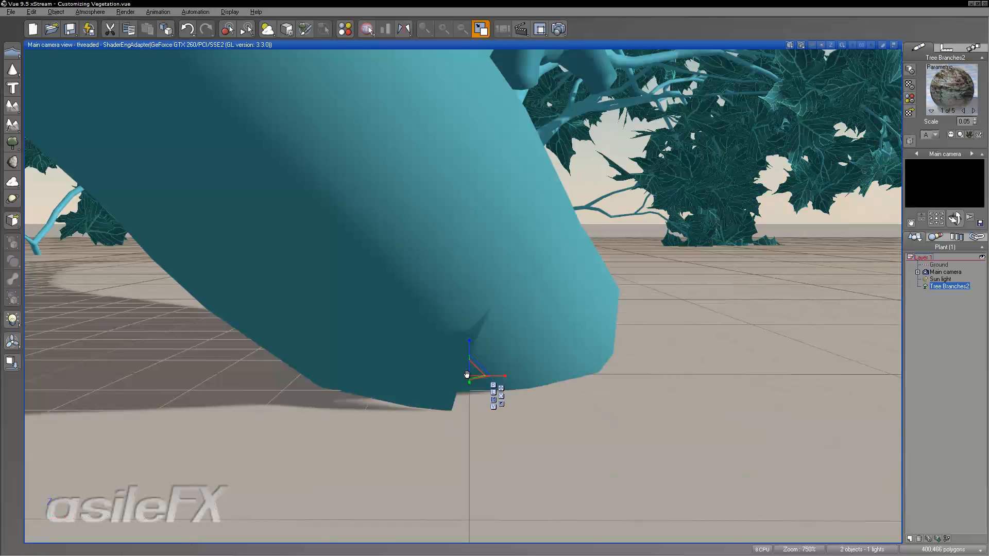
Step: Examine the branches and leaves of the Tree Branches2 plant from several distances and angles
right_click_drag(466, 374, 467, 377)
right_click_drag(737, 335, 730, 249)
scroll(730, 250, "down", 2)
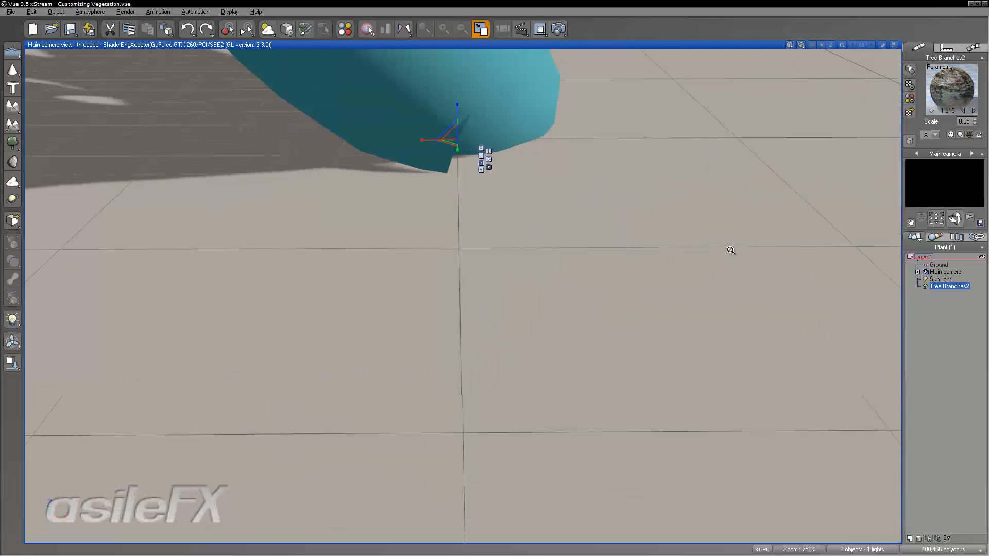
scroll(731, 251, "down", 6)
right_click_drag(611, 260, 619, 271)
scroll(618, 269, "up", 5)
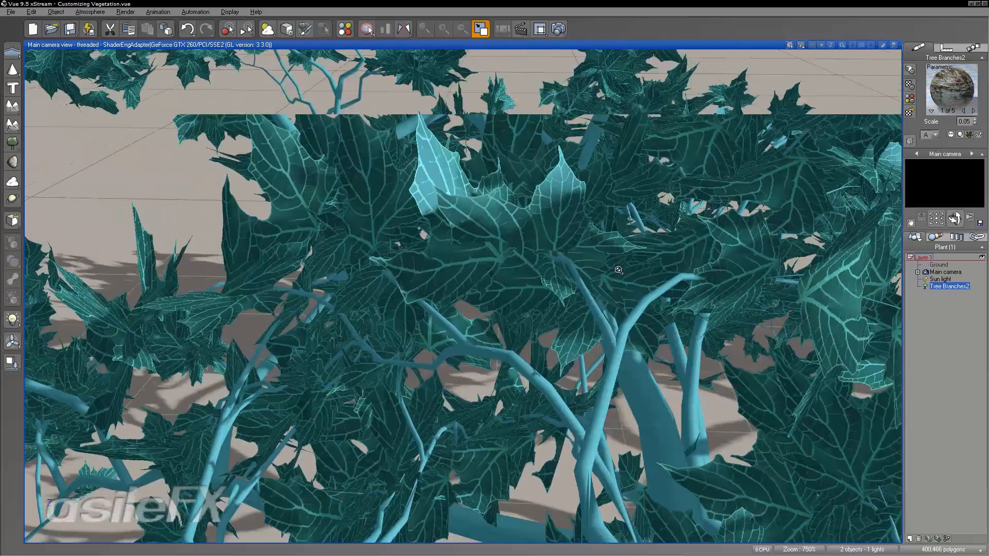
scroll(619, 270, "down", 4)
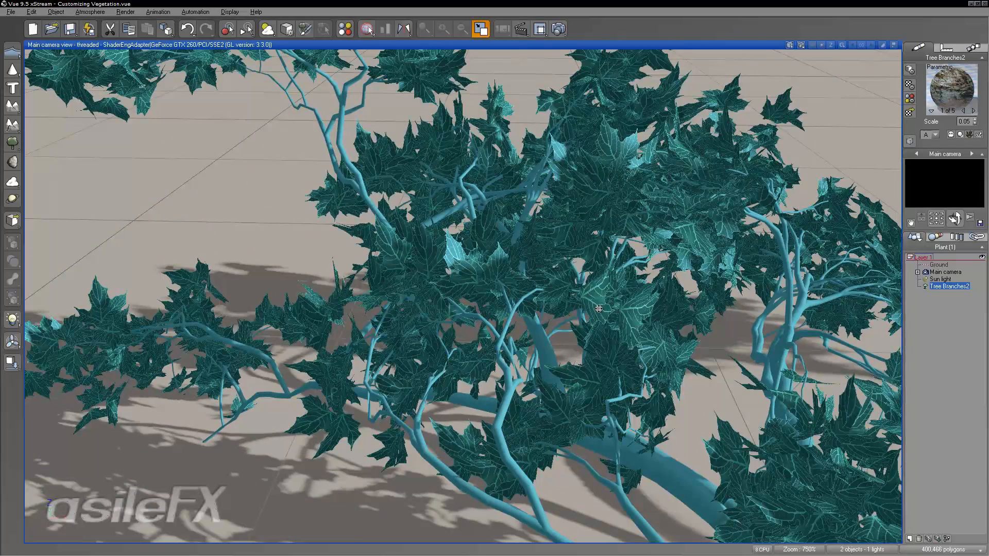
scroll(598, 309, "down", 2)
right_click_drag(718, 311, 694, 300)
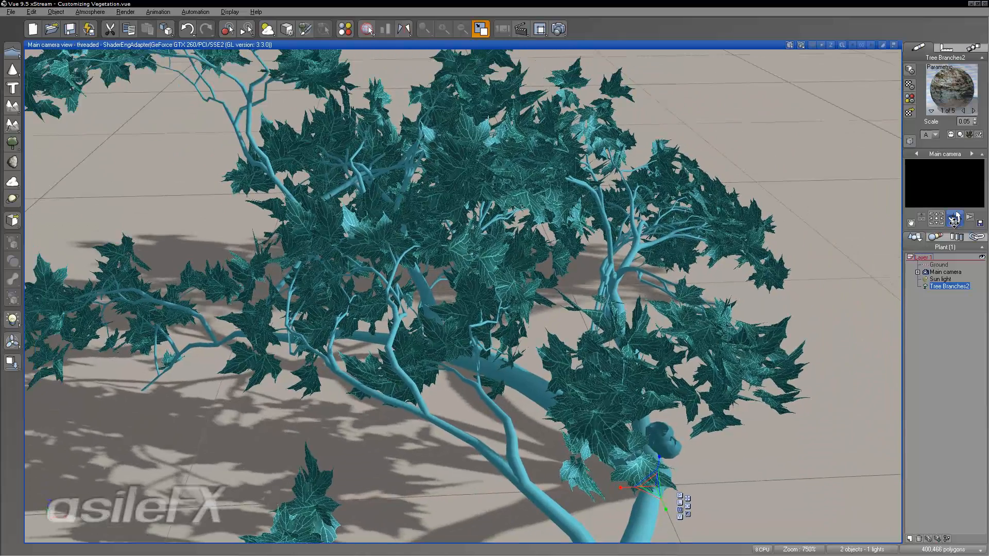
left_click_drag(955, 218, 475, 385)
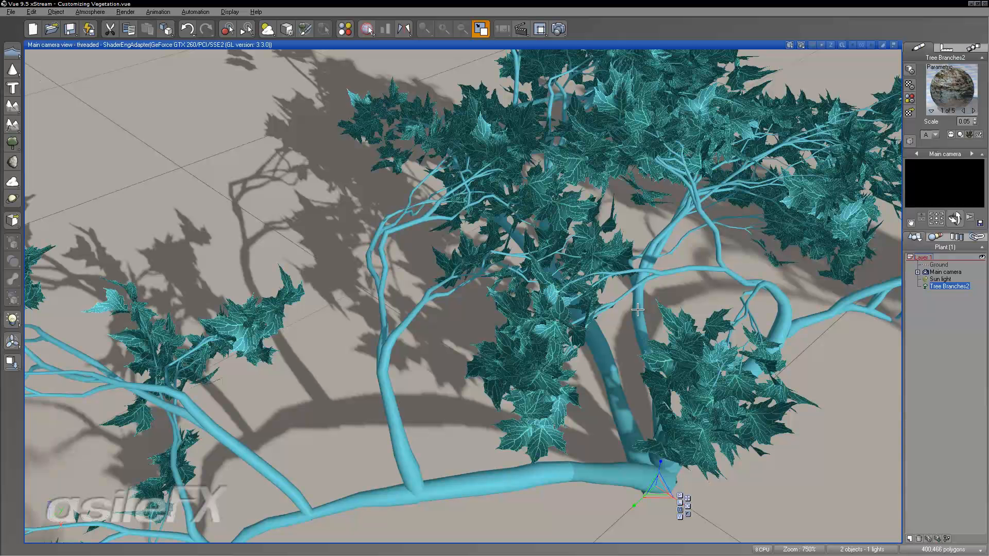
right_click_drag(722, 291, 712, 299)
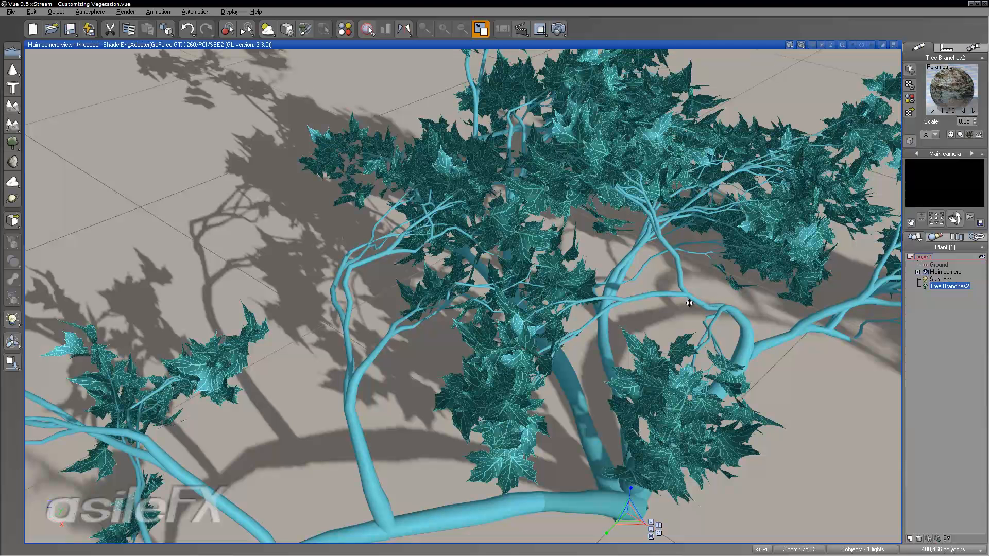
scroll(638, 325, "down", 4)
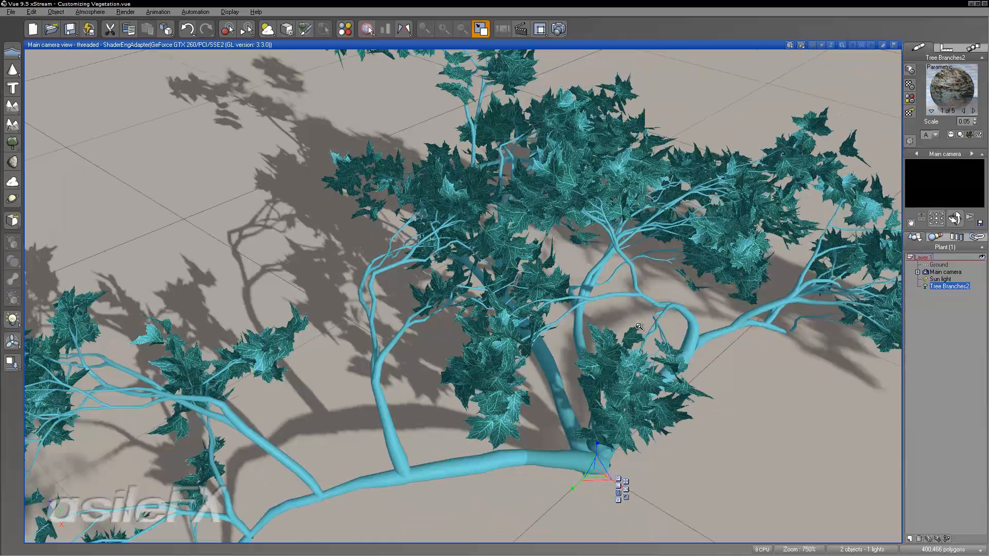
Step: Delete the Tree Branches2 plant from the scene
left_click(558, 350)
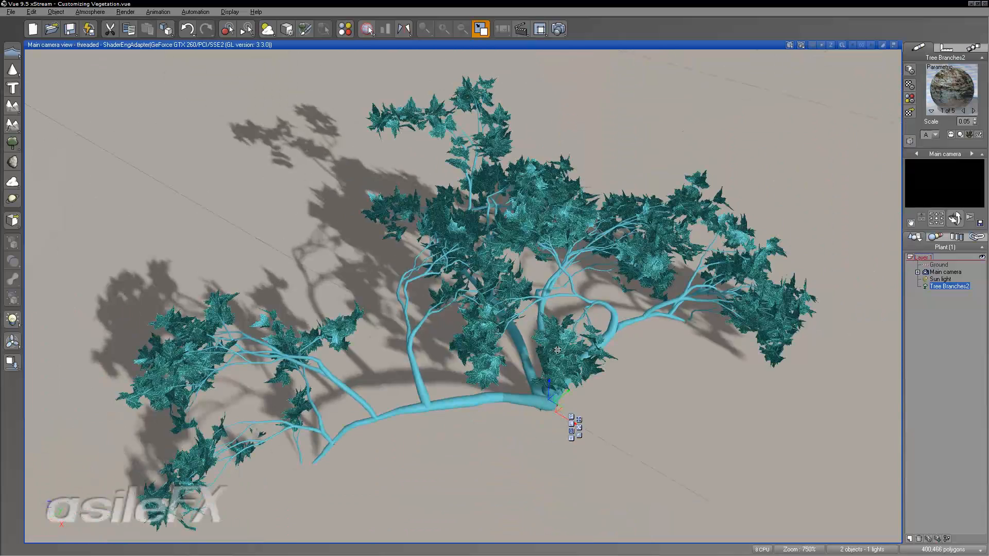
mouse_move(551, 384)
left_mouse_down()
mouse_move(560, 288)
mouse_move(547, 366)
left_mouse_up()
key("Delete")
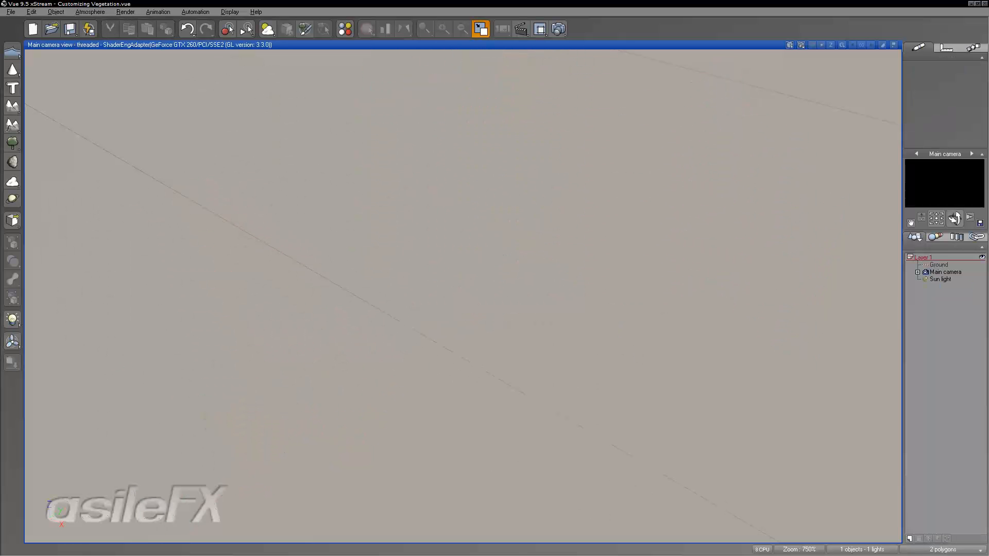
Step: Add the Alder - Late Spring species from the Trees collection to the scene
left_click(12, 143)
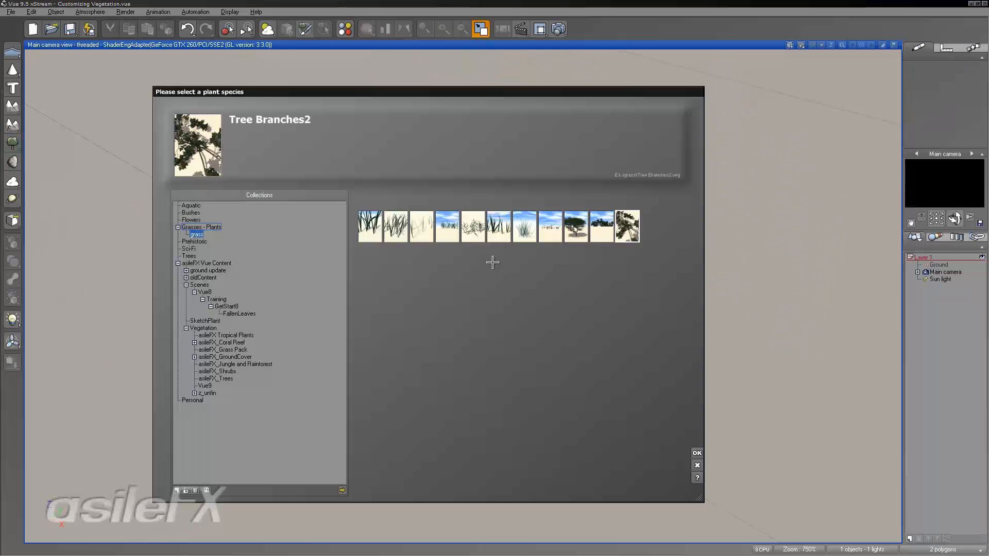
left_click(189, 256)
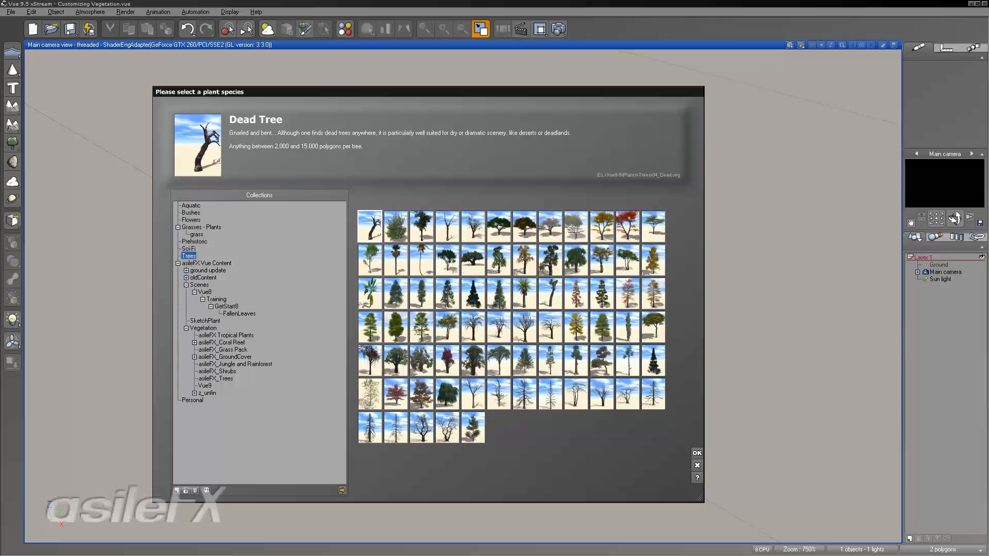
left_click(630, 255)
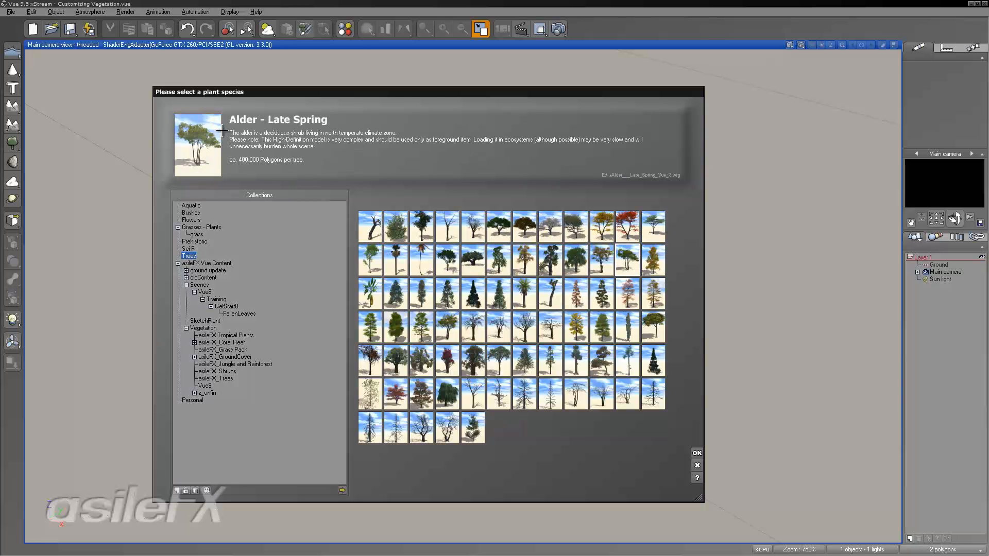
left_click(696, 453)
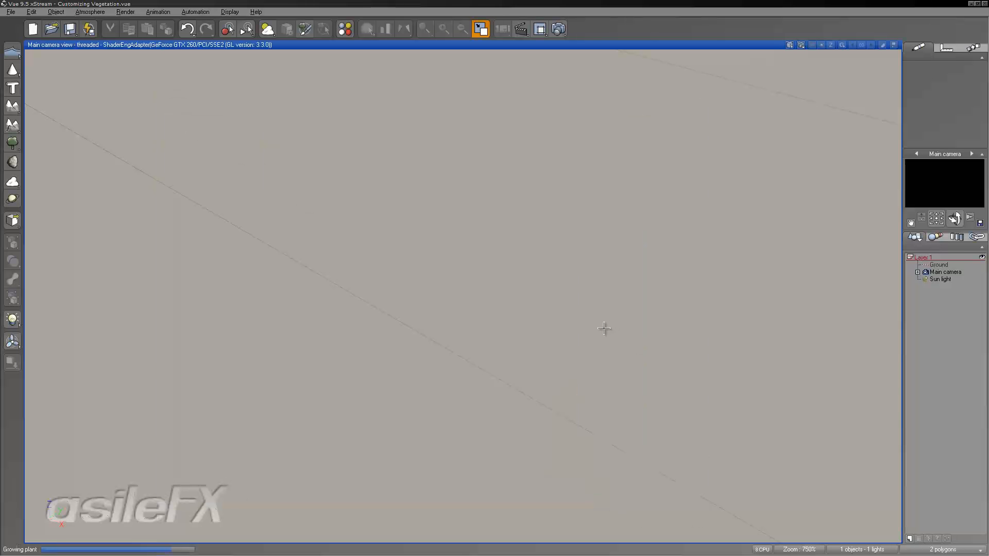
Step: Open the alder tree in the Plant Editor
right_click(608, 286)
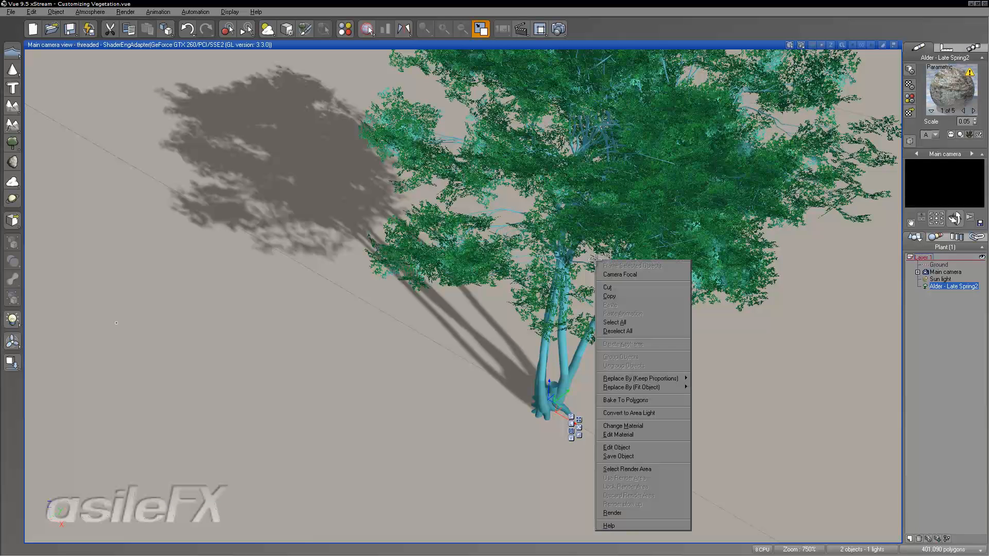
left_click(619, 445)
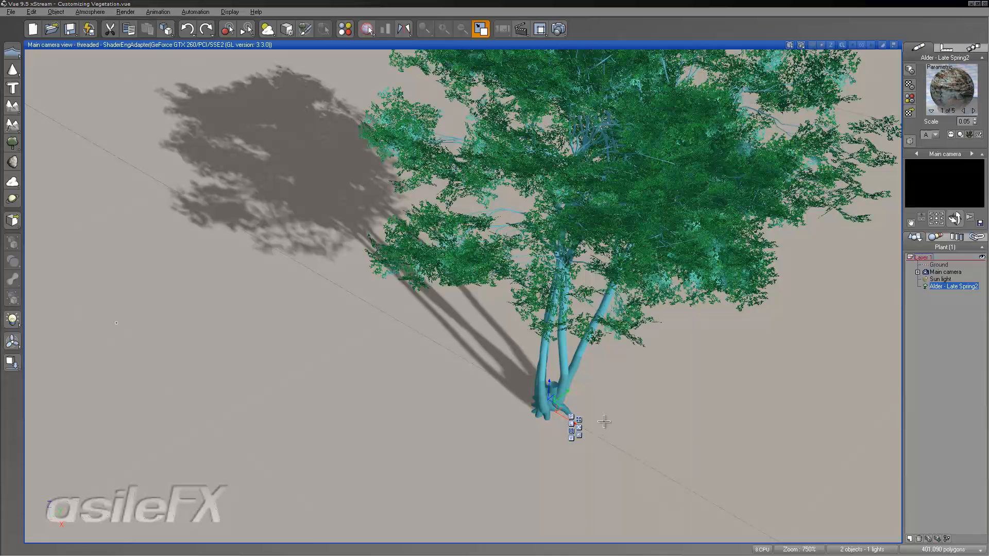
left_click_drag(582, 273, 562, 302)
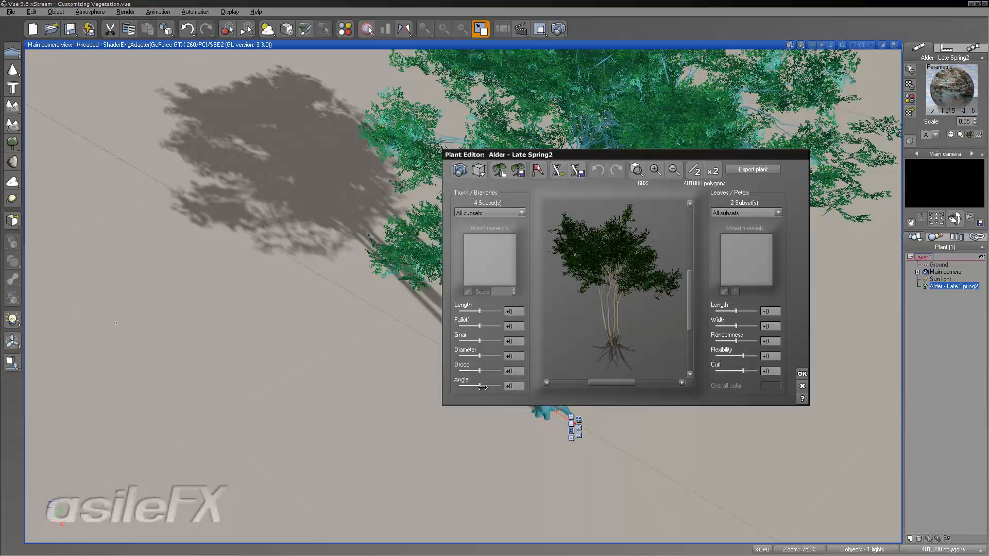
Step: Try an Angle of +35 and a different Droop on all trunk and branch subsets, resetting each to 0
left_click_drag(479, 386, 489, 386)
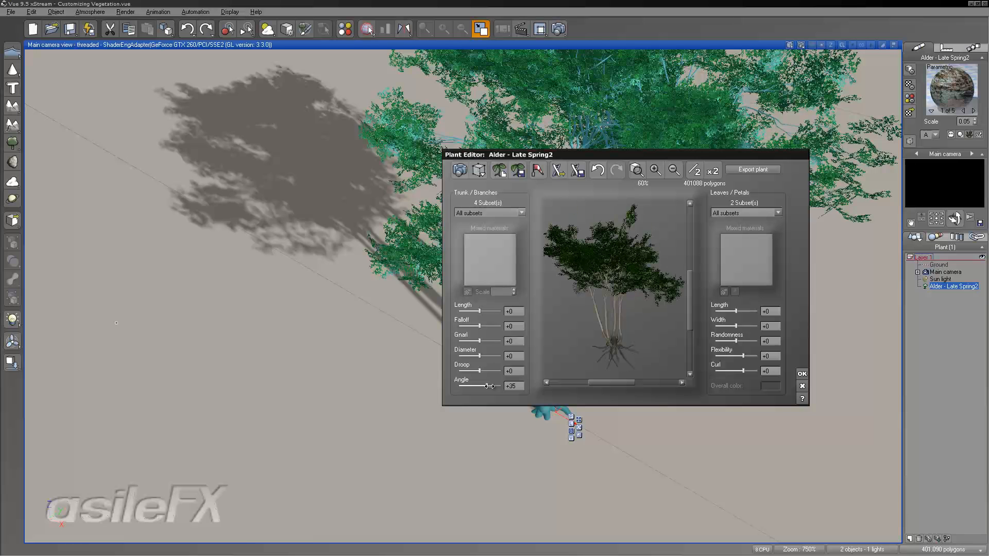
double_click(487, 386)
left_click_drag(484, 370, 490, 370)
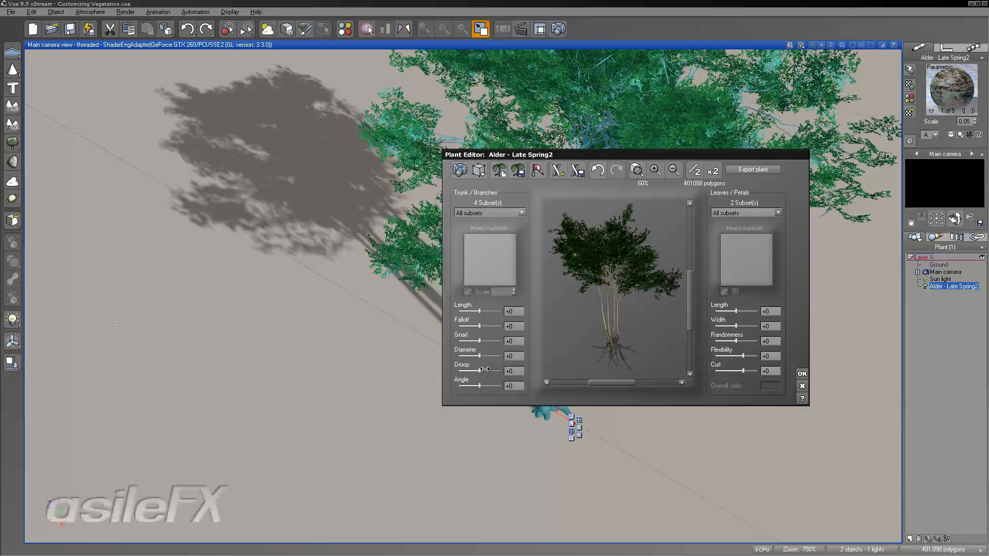
double_click(485, 370)
Step: Try an Angle of +100 on the Branches subset of the alder
left_click(489, 213)
left_click(481, 236)
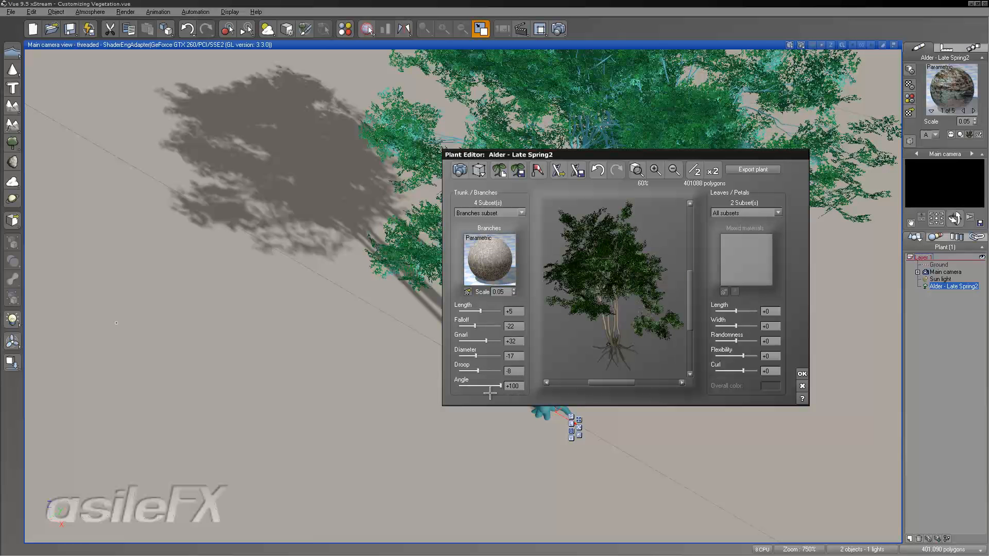
left_click_drag(479, 385, 498, 369)
Step: Switch to the Trunk subset and set its Angle to +100 so the stems spread outward
left_click(499, 213)
left_click(499, 228)
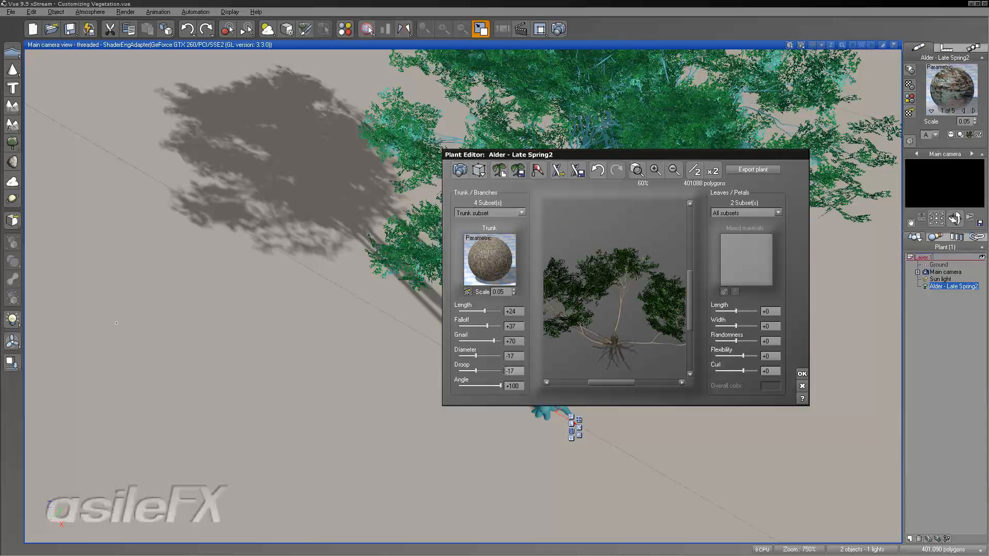
left_click_drag(593, 319, 579, 342)
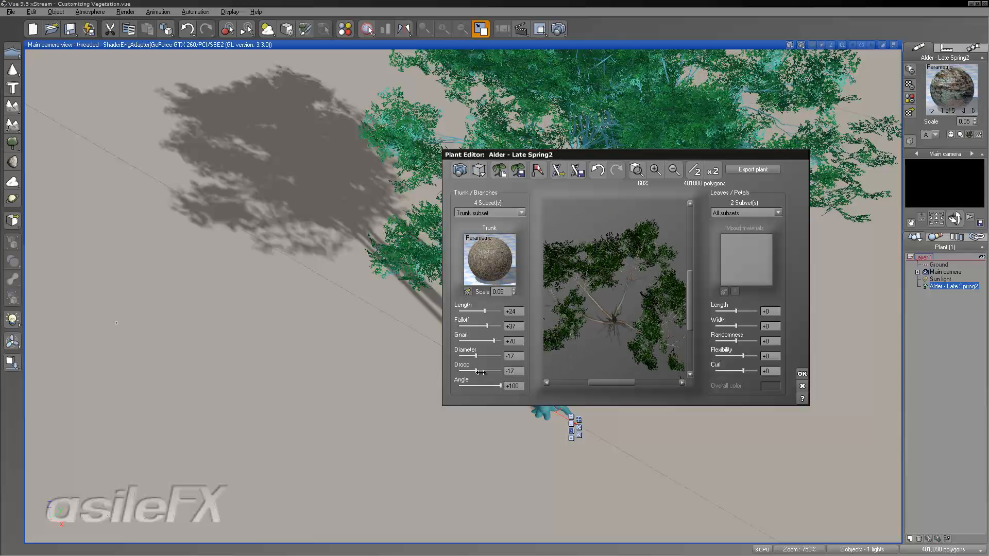
Step: Set the Trunk subset's Droop to +10, keeping its Angle at +100
left_click_drag(476, 371, 484, 371)
mouse_move(592, 327)
left_mouse_down()
mouse_move(603, 311)
mouse_move(582, 311)
left_mouse_up()
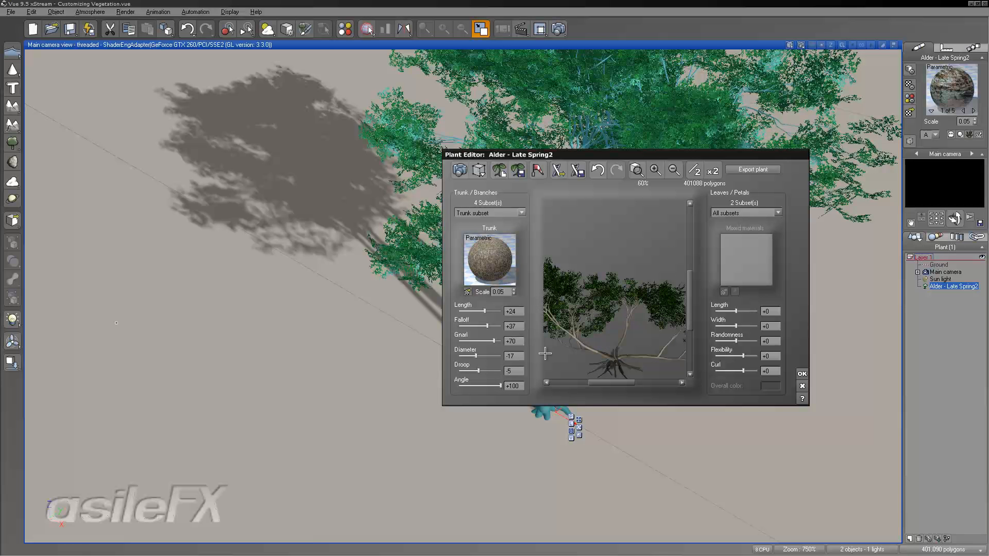
left_click_drag(637, 335, 663, 333)
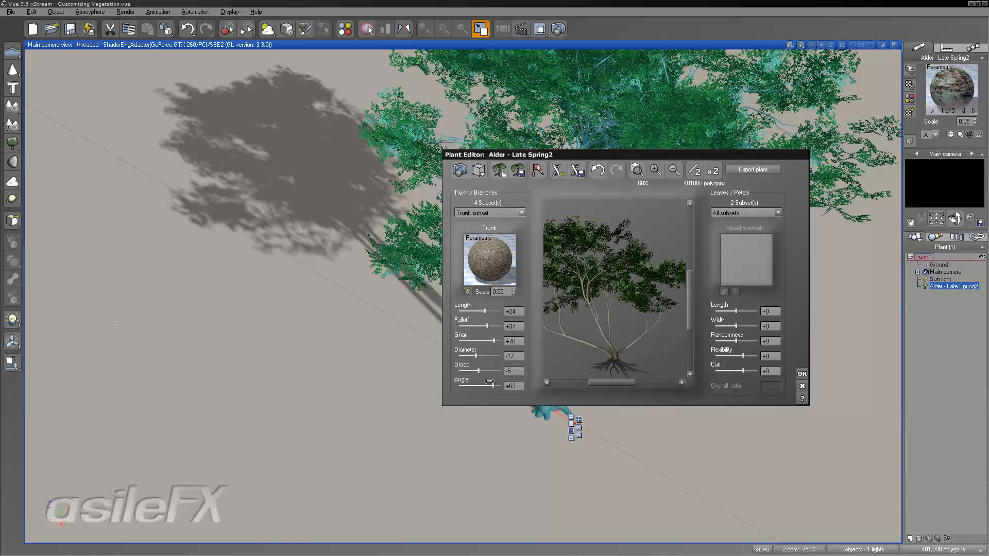
mouse_move(489, 382)
left_mouse_down()
mouse_move(501, 382)
mouse_move(490, 372)
left_mouse_up()
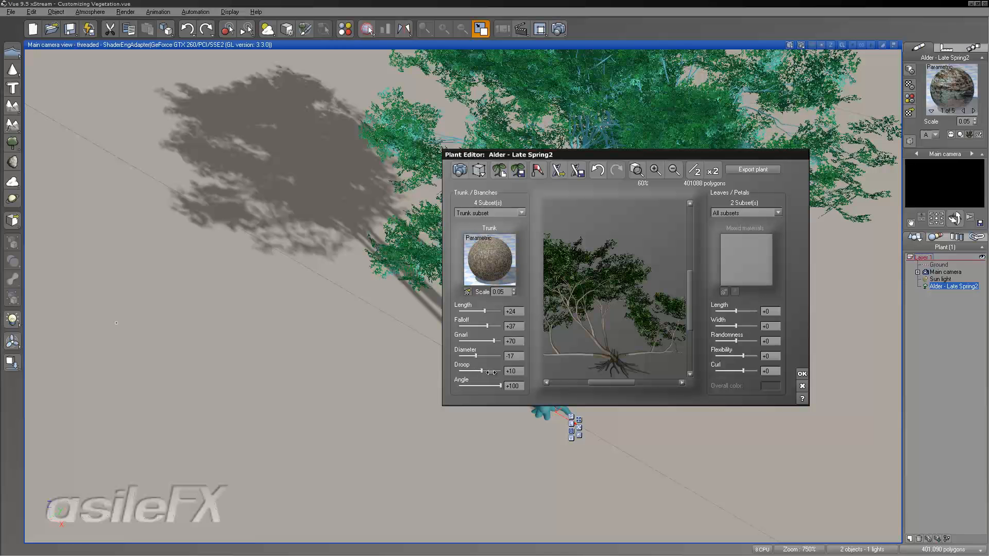
left_click_drag(611, 338, 578, 328)
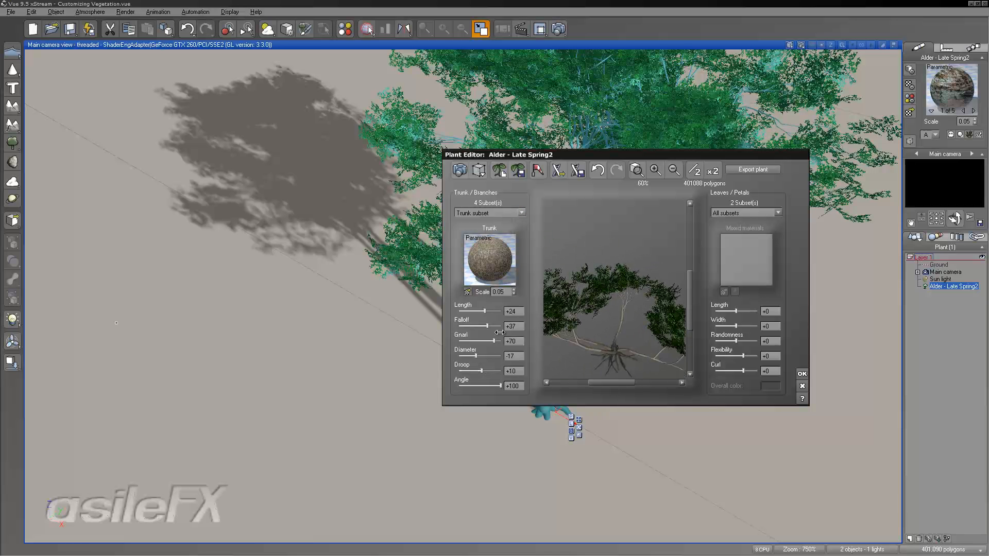
Step: Try high and low Falloff values on the Trunk subset and settle on +31
left_click_drag(487, 326, 500, 326)
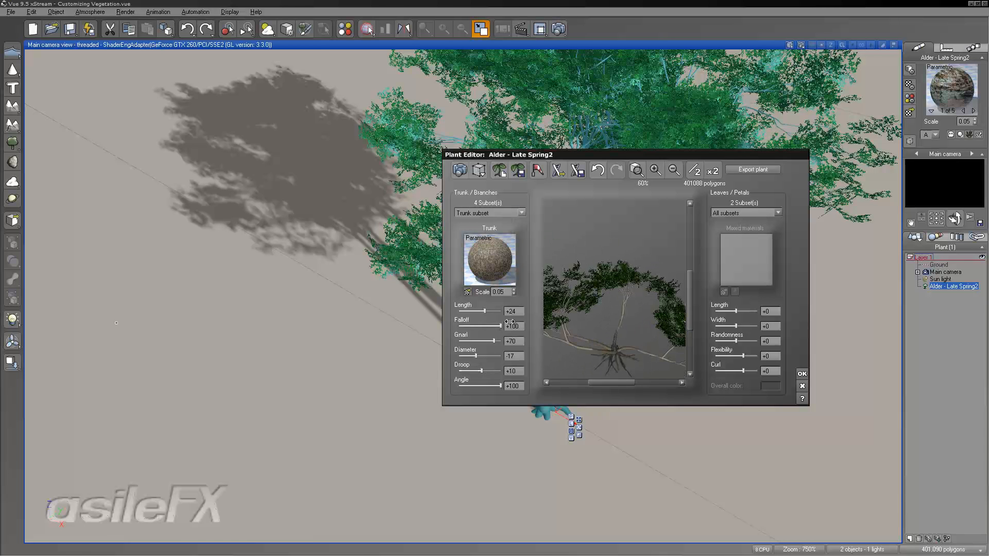
left_click_drag(616, 317, 624, 335)
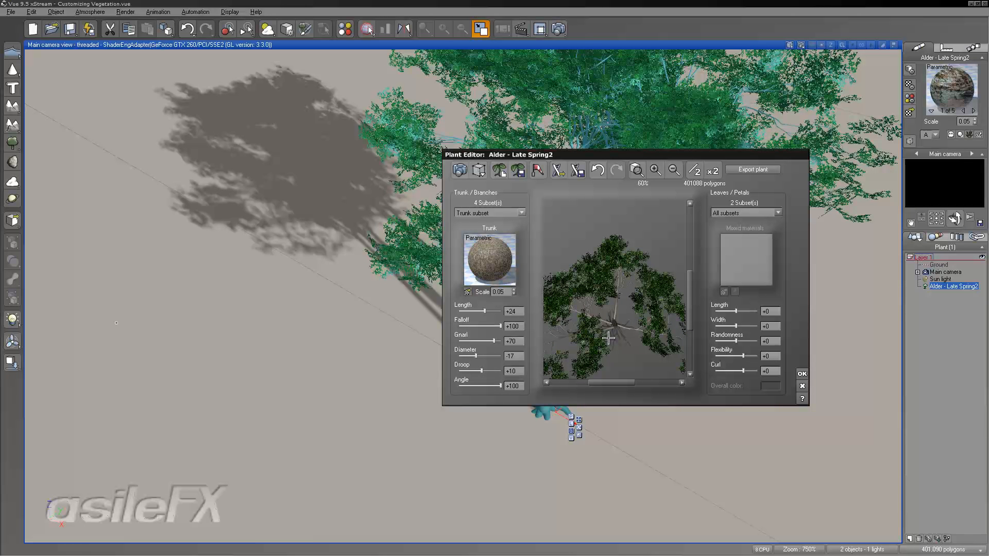
left_click_drag(497, 326, 474, 326)
left_click_drag(588, 317, 486, 326)
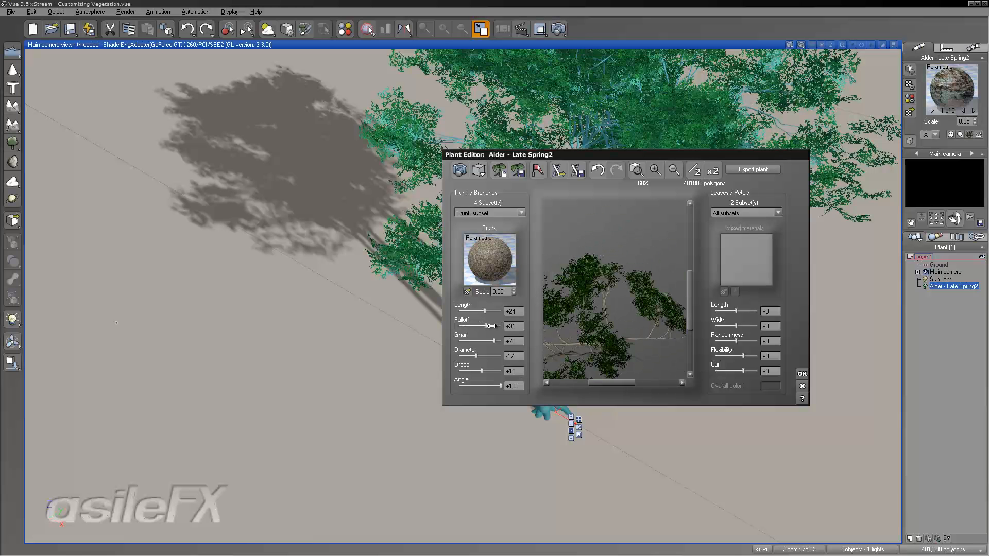
Step: Switch to the Branches subset and set its Angle to -17
left_click(474, 213)
left_click(476, 224)
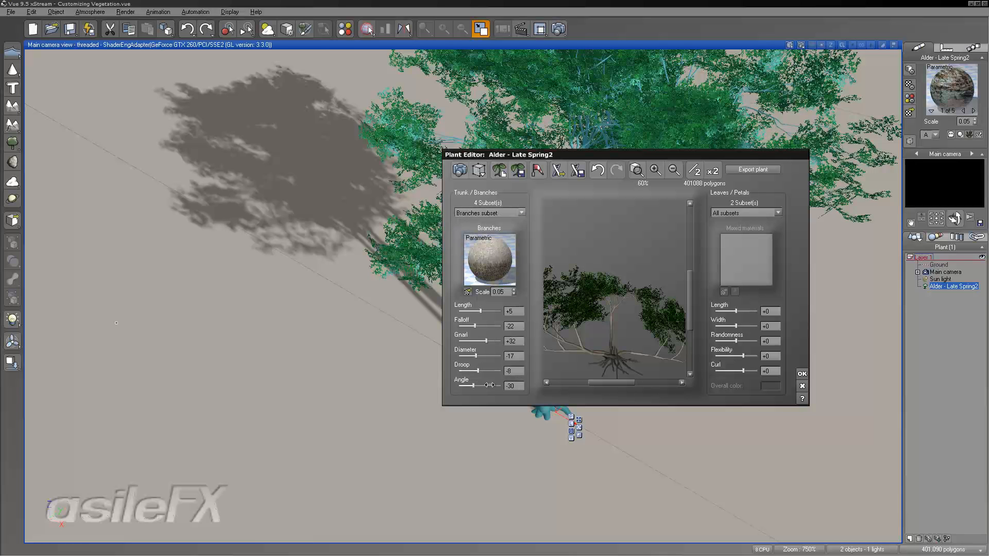
mouse_move(482, 385)
left_mouse_down()
mouse_move(493, 385)
mouse_move(477, 385)
left_mouse_up()
left_click_drag(591, 333, 625, 310)
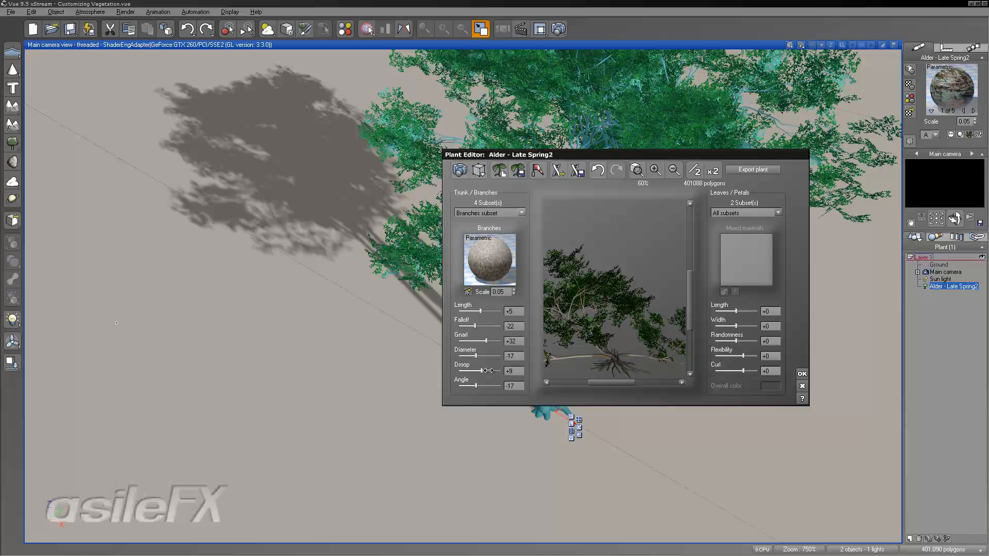
Step: Set the Branches subset's Droop to +12 and its Gnarl to +95
left_click_drag(478, 371, 487, 371)
left_click_drag(676, 328, 575, 330)
left_click_drag(486, 341, 497, 339)
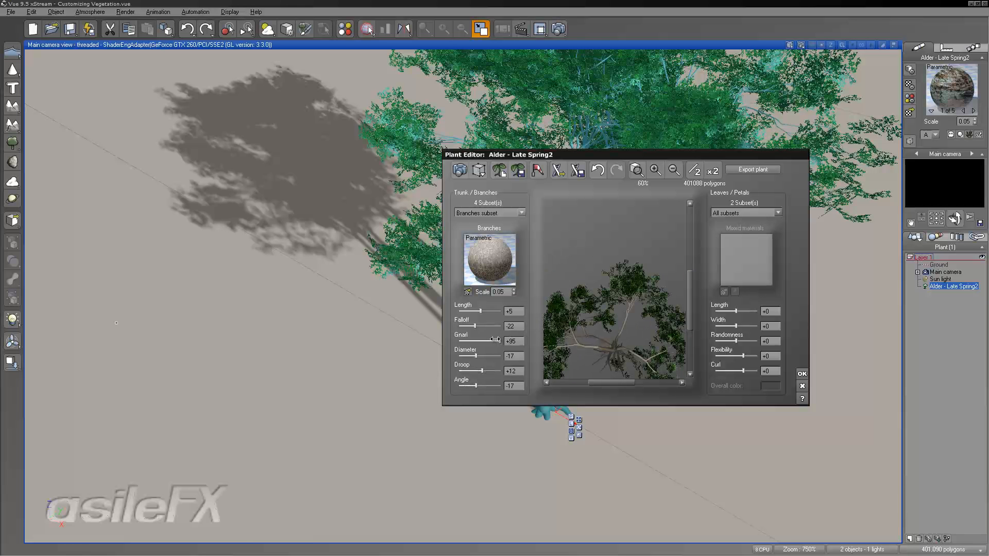
left_click_drag(662, 337, 678, 322)
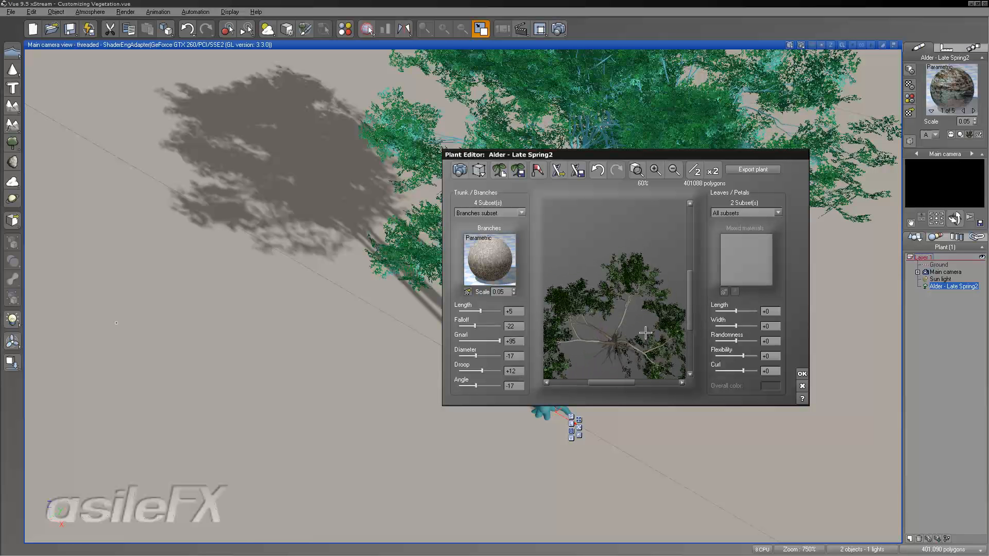
Step: Switch to the Roots subset and set its Length and Diameter to -100
left_click(492, 213)
left_click(475, 221)
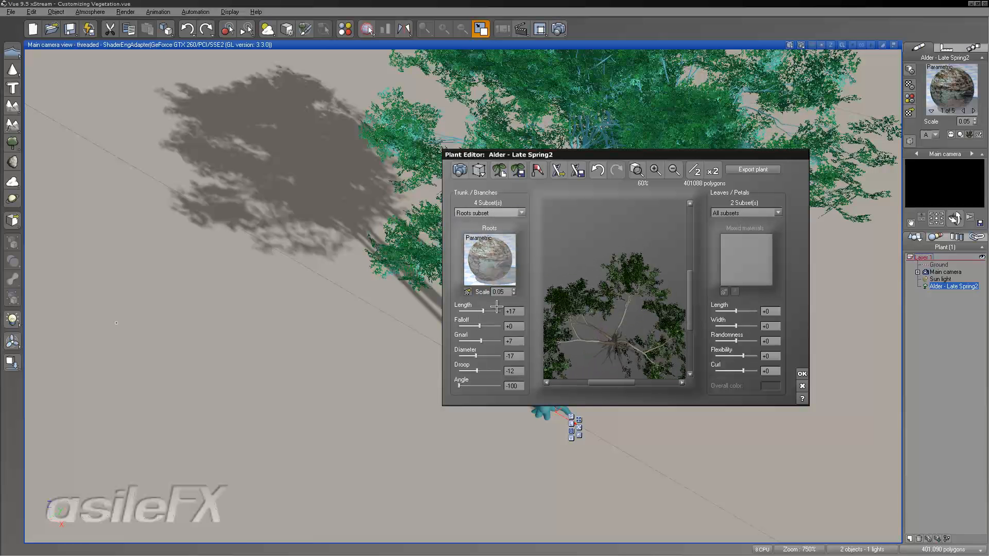
left_click_drag(620, 345, 625, 336)
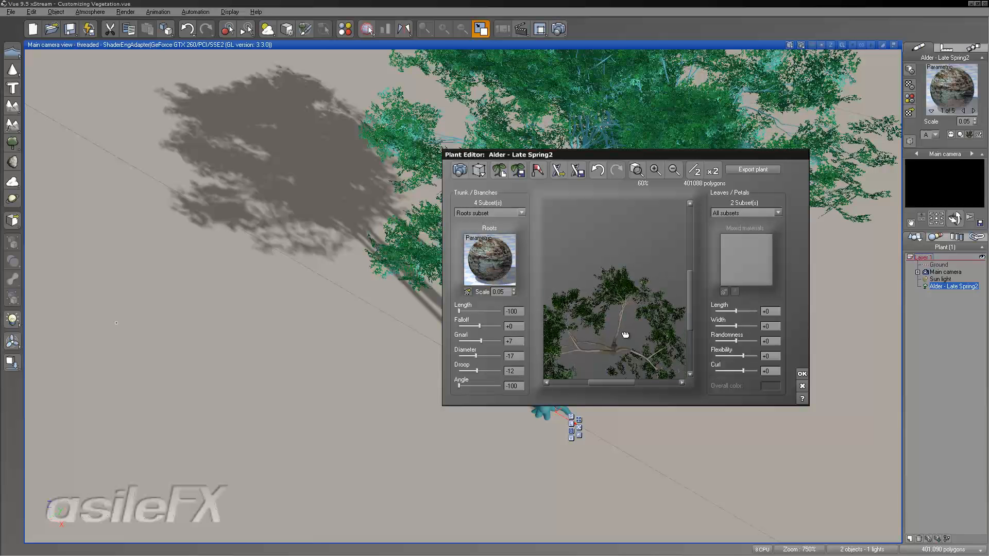
left_click_drag(476, 356, 450, 354)
left_click(639, 168)
left_click_drag(644, 304, 622, 311)
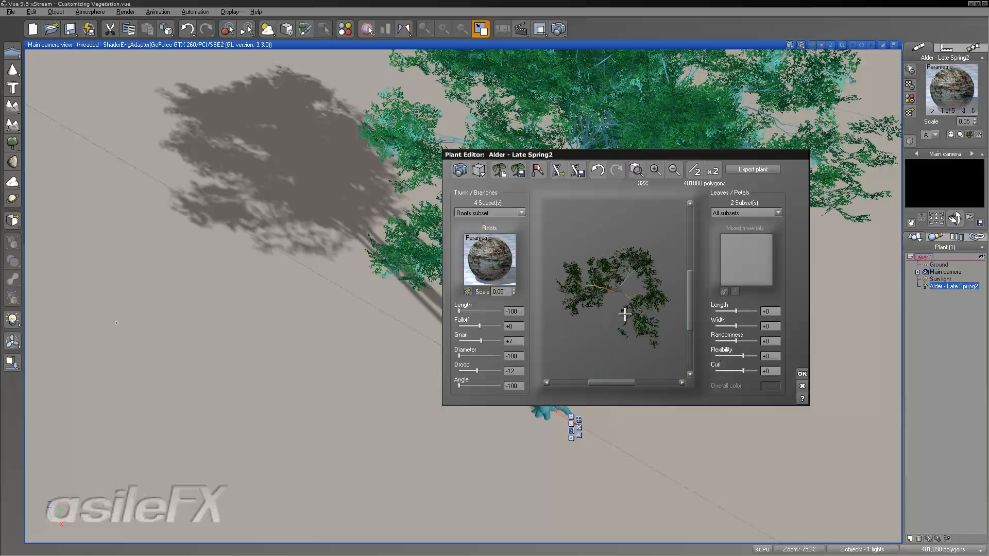
left_click(655, 169)
left_click_drag(641, 230, 588, 316)
left_click(655, 169)
left_click(655, 170)
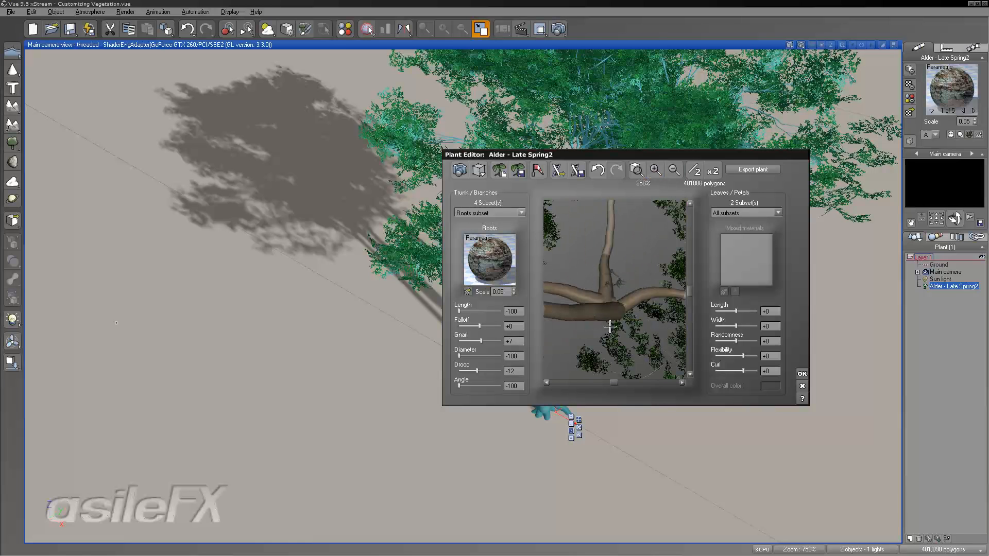
Step: Set the Roots subset's Length to -90 and its Falloff to +1
left_click(475, 311)
mouse_move(479, 325)
left_mouse_down()
mouse_move(513, 321)
mouse_move(470, 322)
mouse_move(482, 322)
left_mouse_up()
left_click(671, 170)
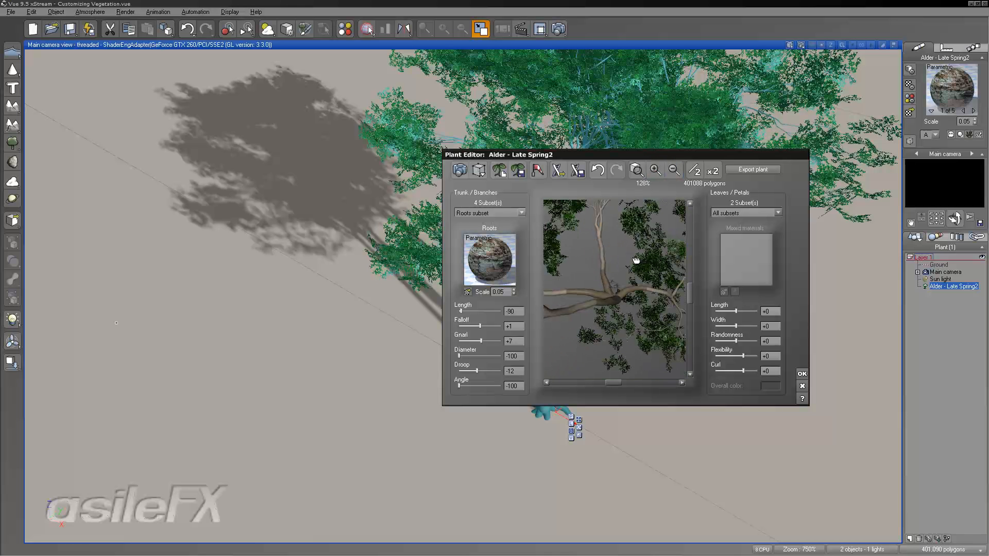
Step: Load Palmate_048_Color_03 as the Leaves 1 subset's color picture and turn both the color and alpha pictures upside down
left_click(742, 215)
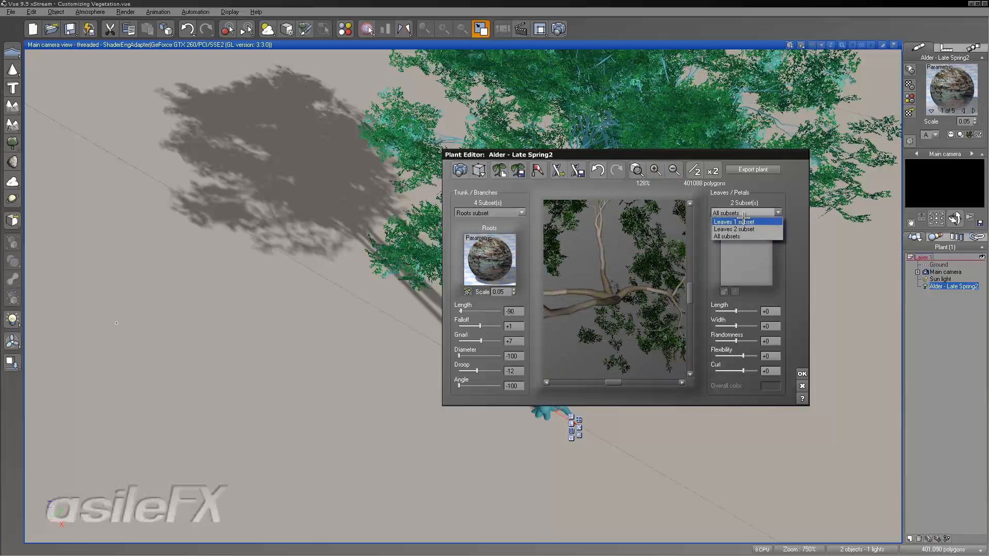
left_click(743, 222)
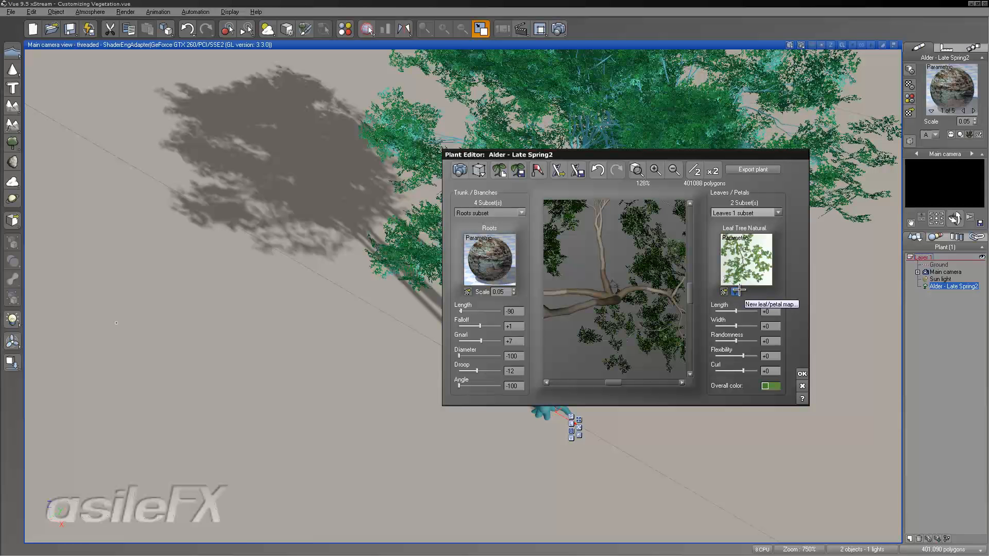
left_click(738, 291)
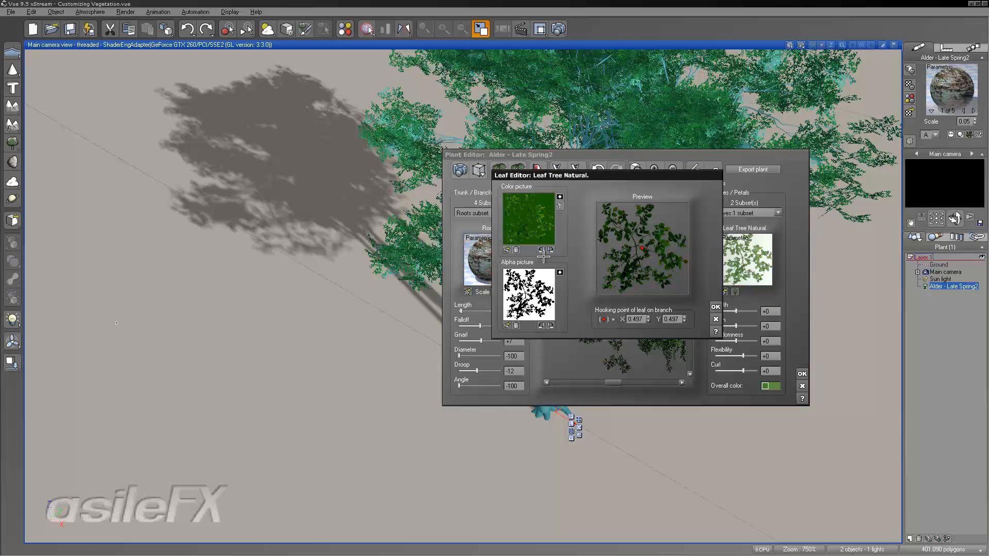
left_click(507, 249)
left_click_drag(683, 254, 688, 319)
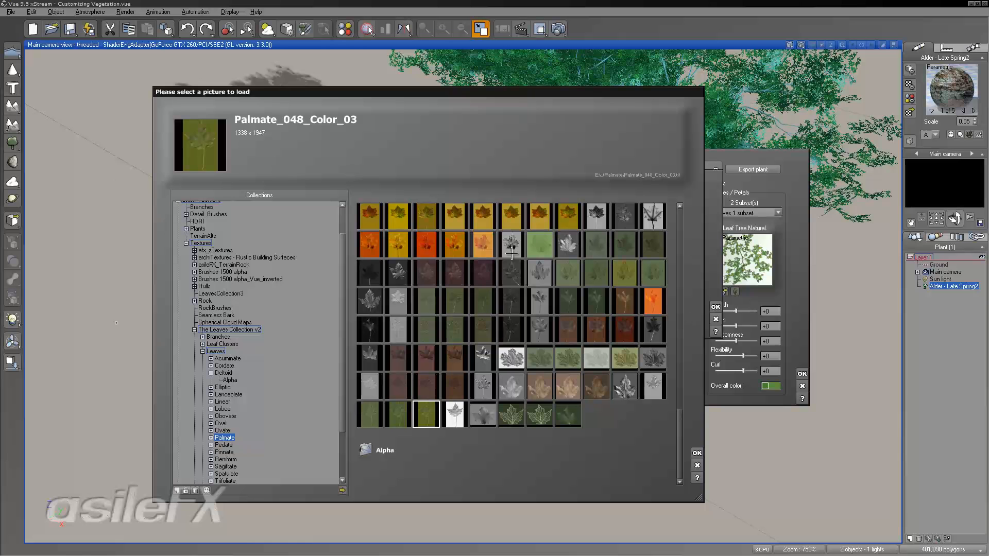
left_click(697, 451)
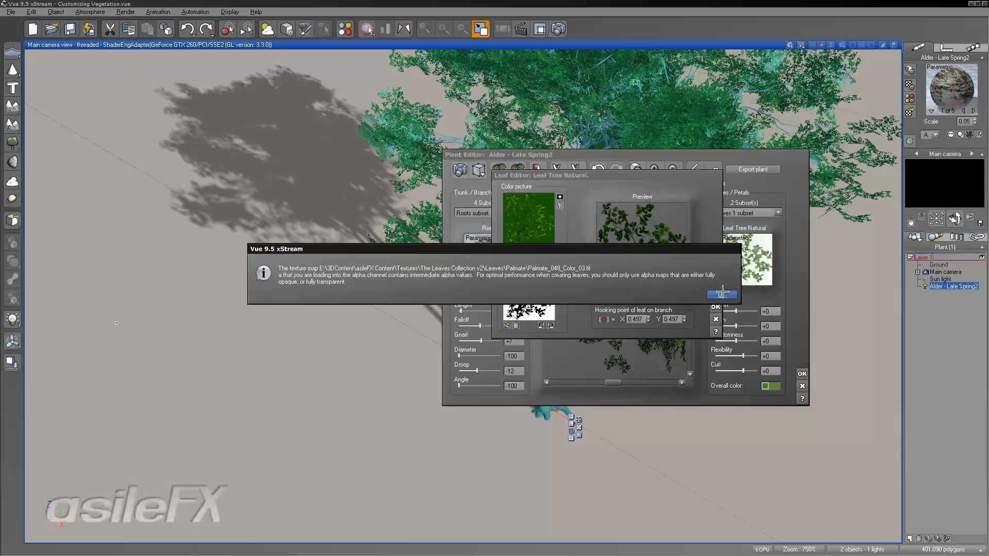
left_click(722, 294)
left_click(543, 326)
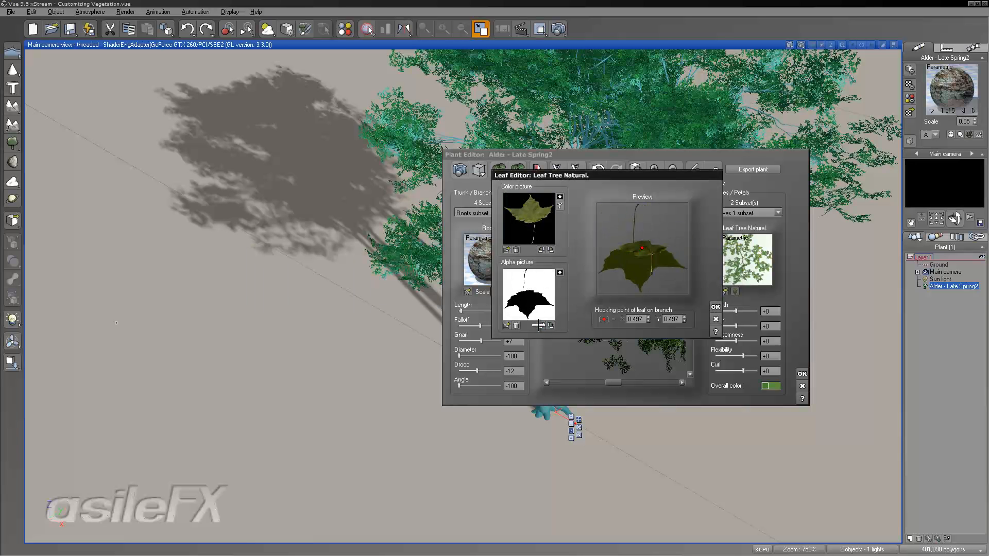
left_click(541, 250)
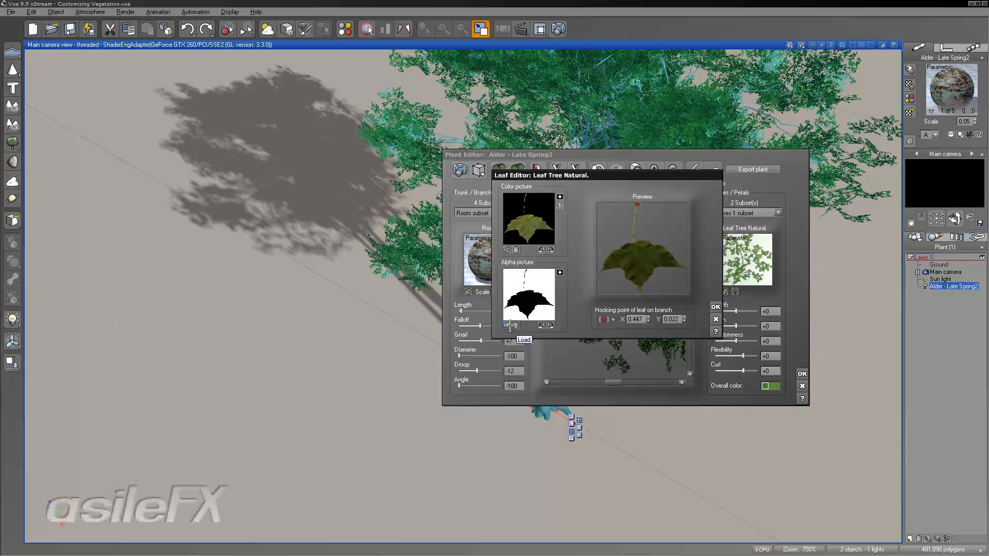
Step: Look through the Palmate leaf pictures and their Alpha folder without loading a new alpha picture
left_click(508, 325)
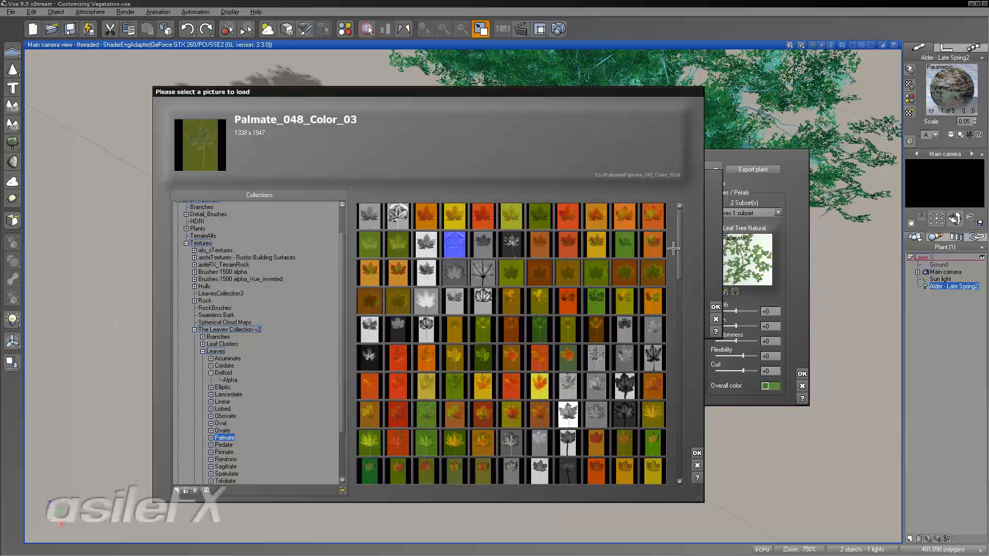
left_click_drag(674, 249, 676, 452)
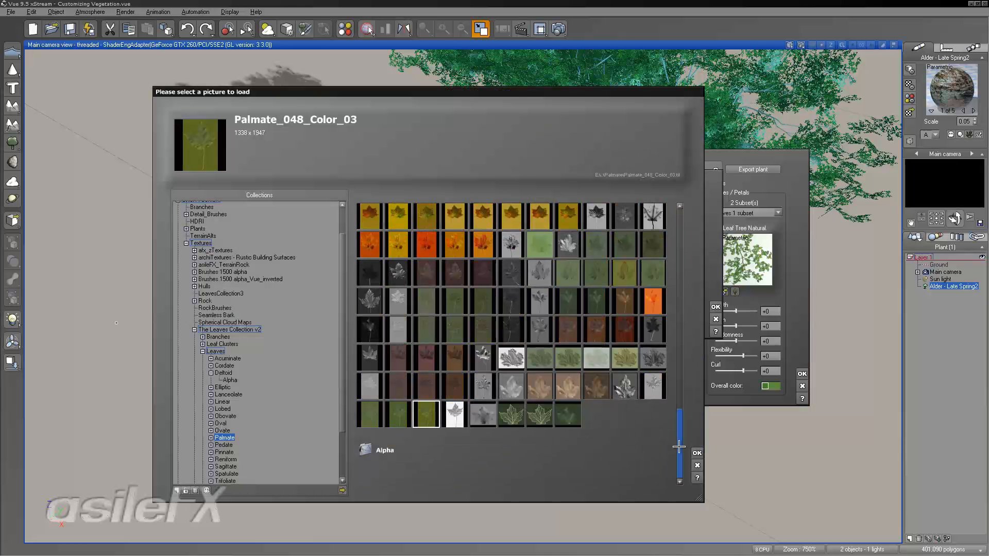
left_click(384, 451)
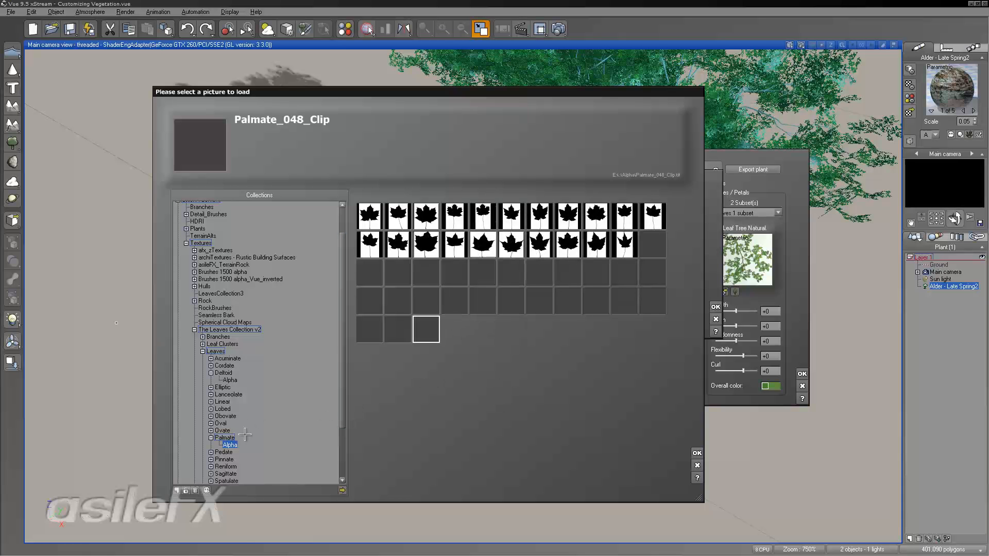
left_click(226, 438)
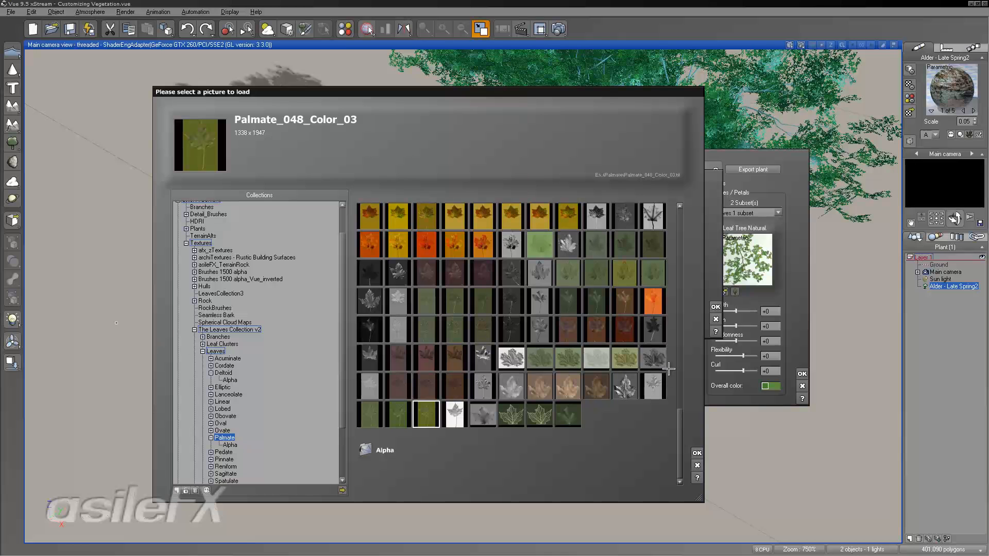
left_click(697, 465)
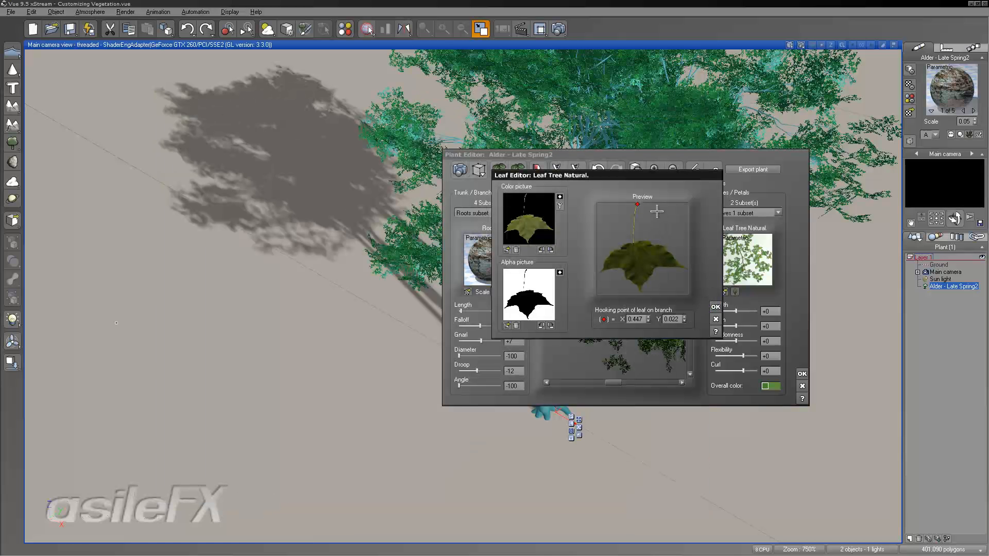
Step: Accept the new leaf and set the Leaves 1 subset's Length to +7, checking the foliage from several angles
left_click(715, 306)
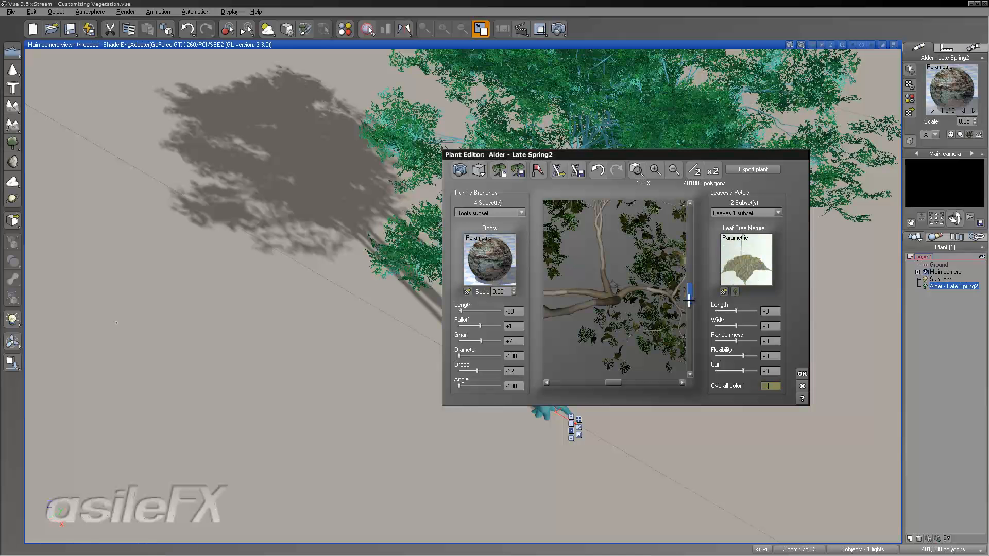
left_click_drag(742, 312, 746, 311)
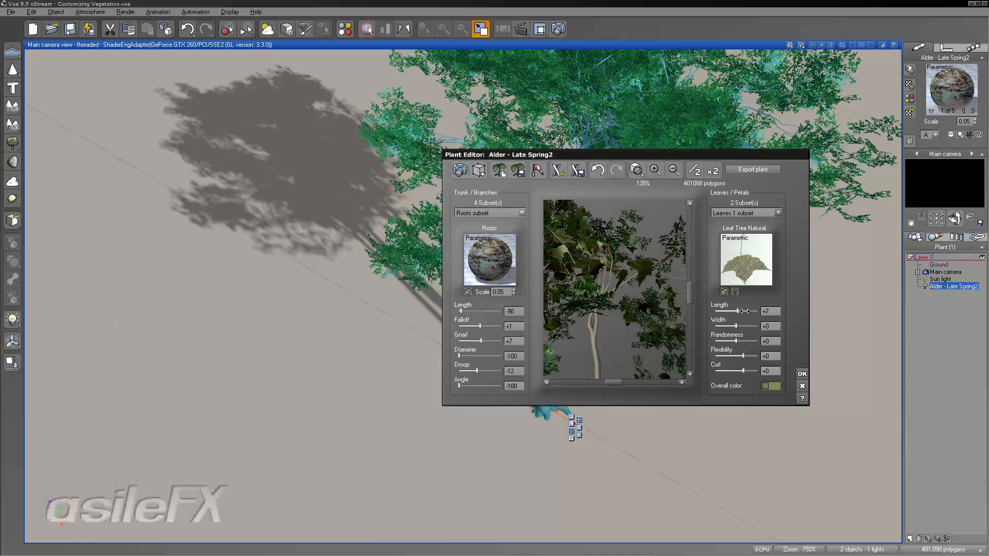
left_click_drag(629, 286, 672, 311)
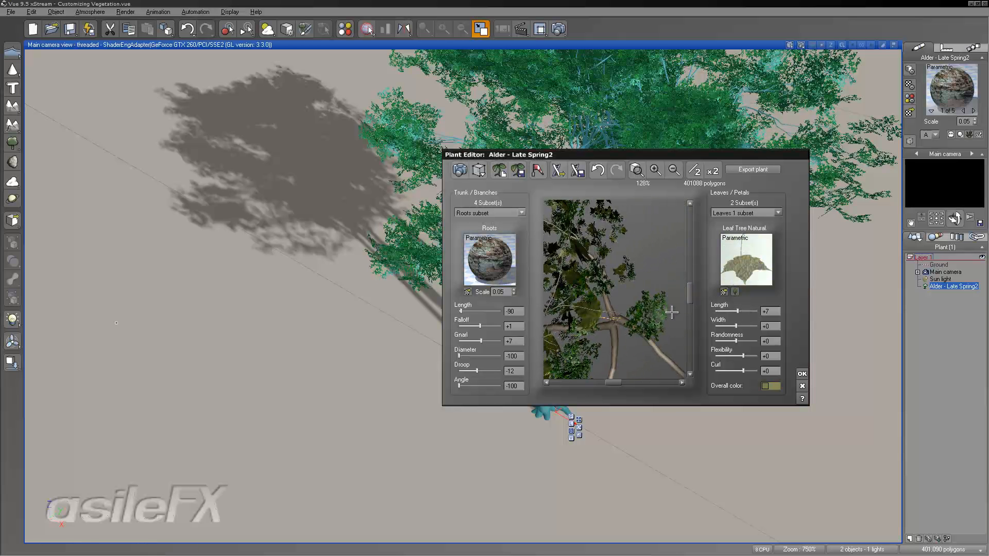
left_click_drag(748, 311, 748, 310)
left_click_drag(600, 310, 667, 315)
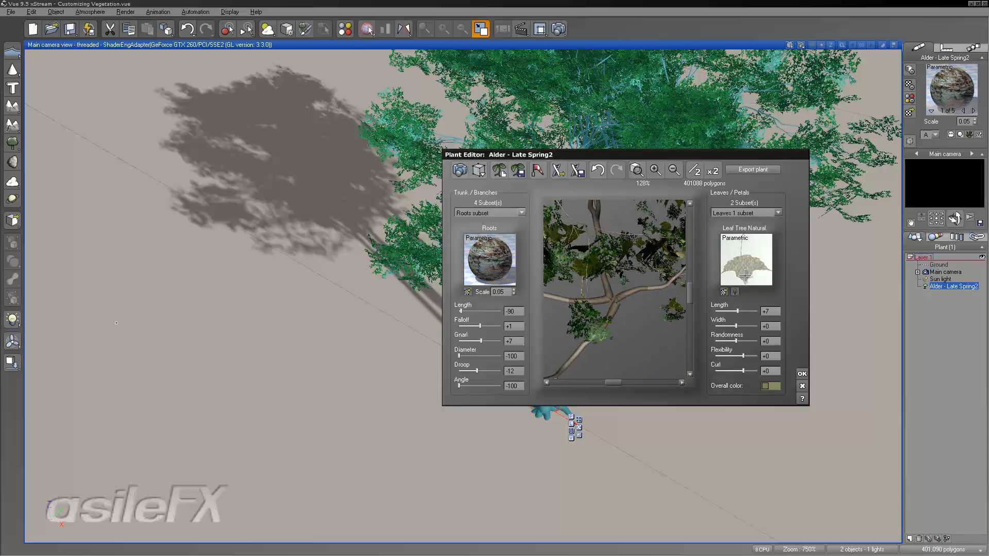
right_click(748, 253)
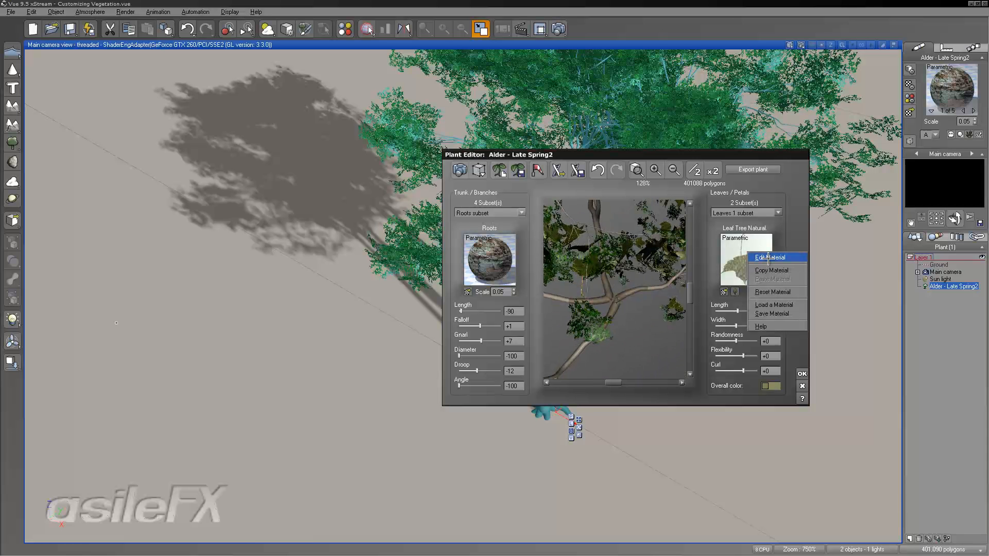
left_click(768, 258)
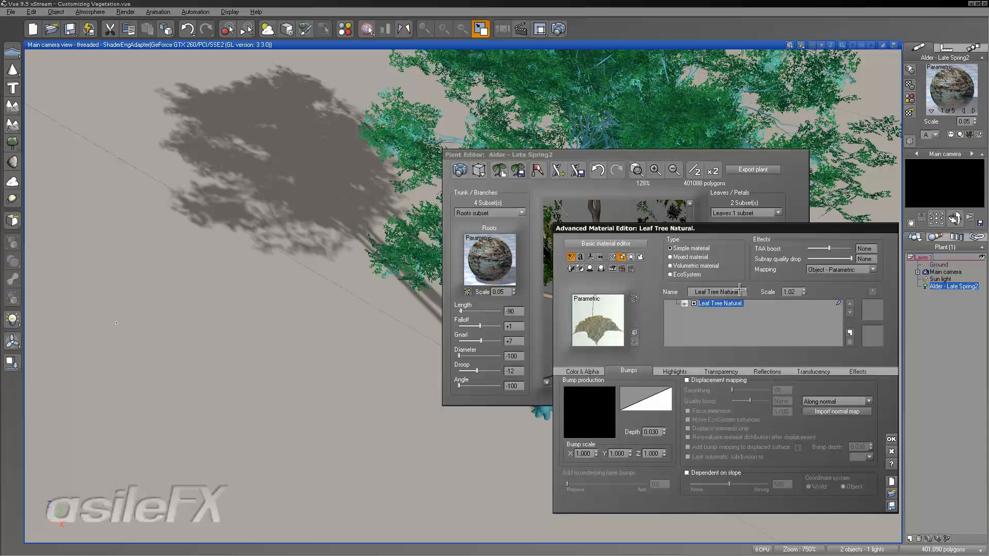
left_click(890, 451)
Step: Turn the leaf's color and alpha pictures upright and place its hooking point on the lower stem at X 0.632, Y 0.927
left_click(735, 292)
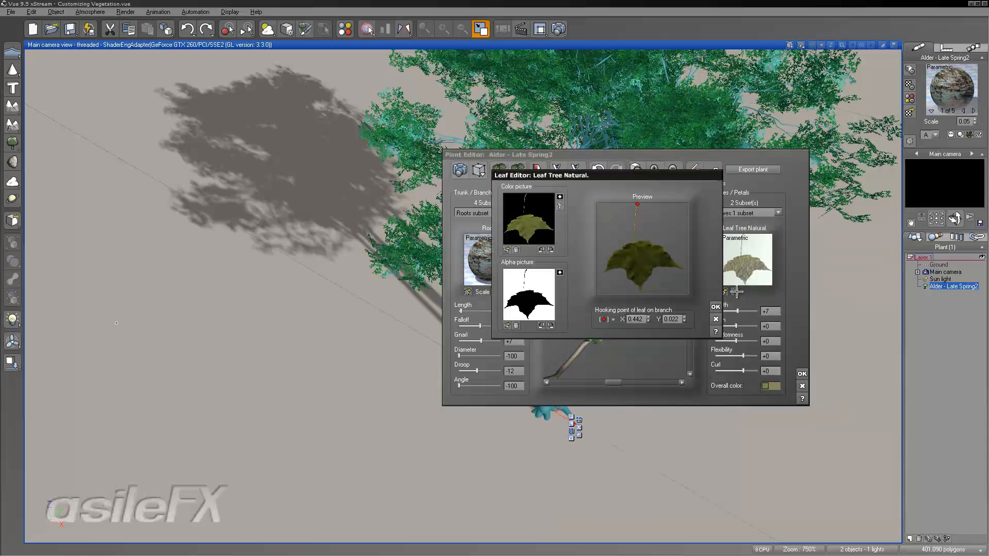
left_click(544, 250)
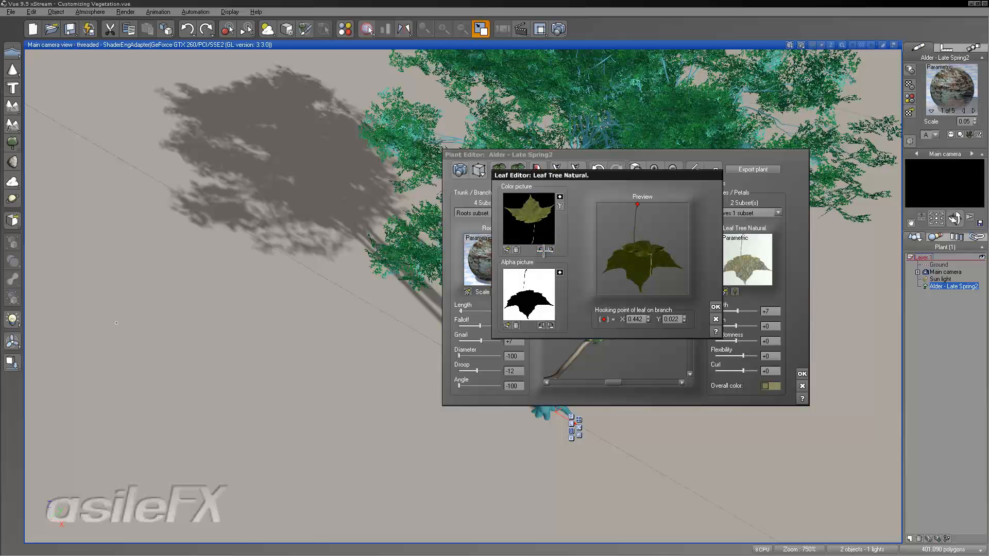
left_click(542, 326)
left_click(653, 287)
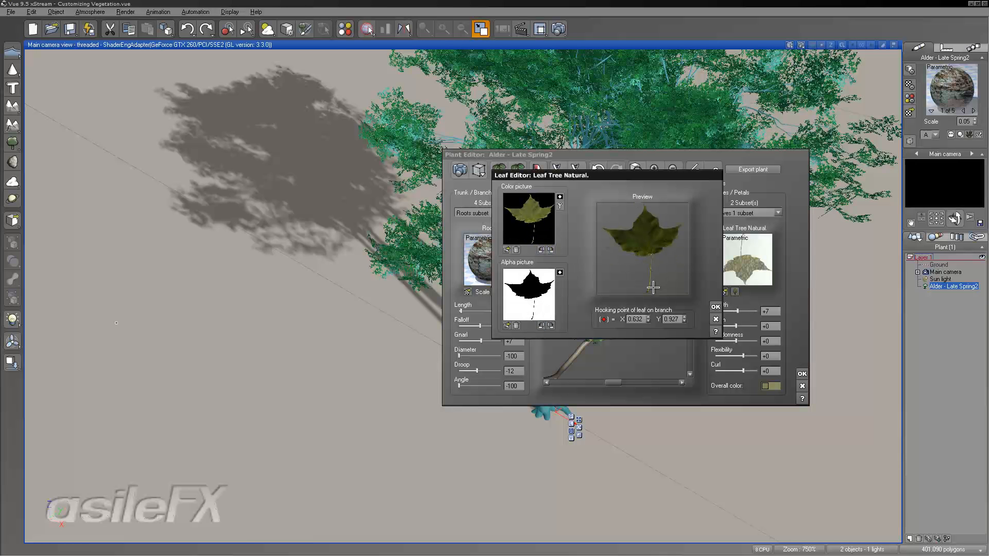
left_click(715, 307)
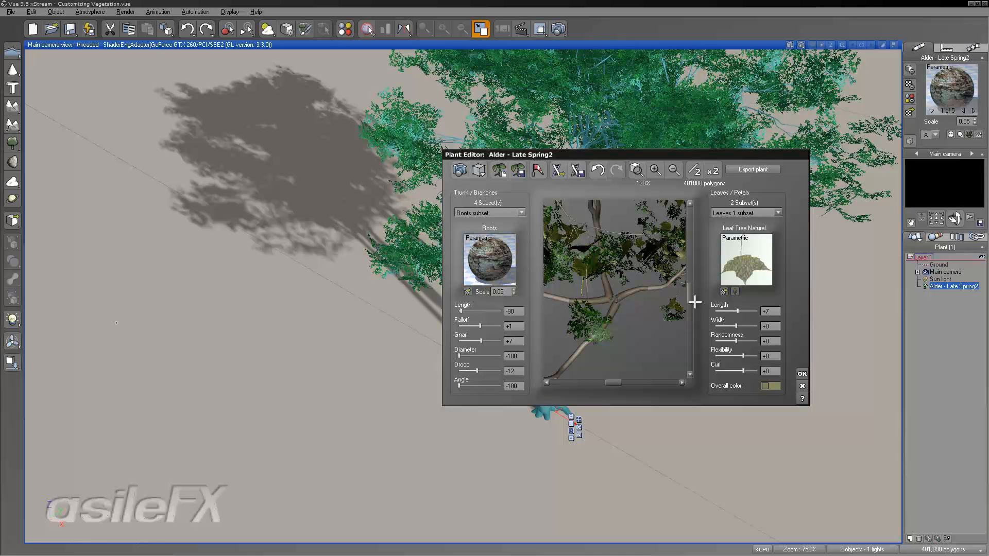
Step: Set the Leaves 1 subset's Width to -2 and check the leaves in the preview
left_click_drag(649, 255, 697, 274)
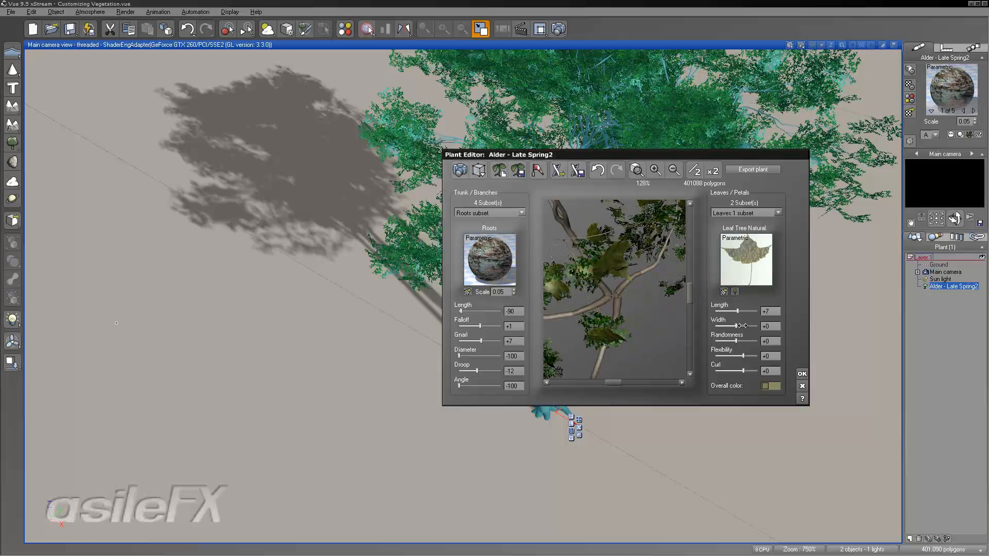
left_click_drag(741, 325, 739, 325)
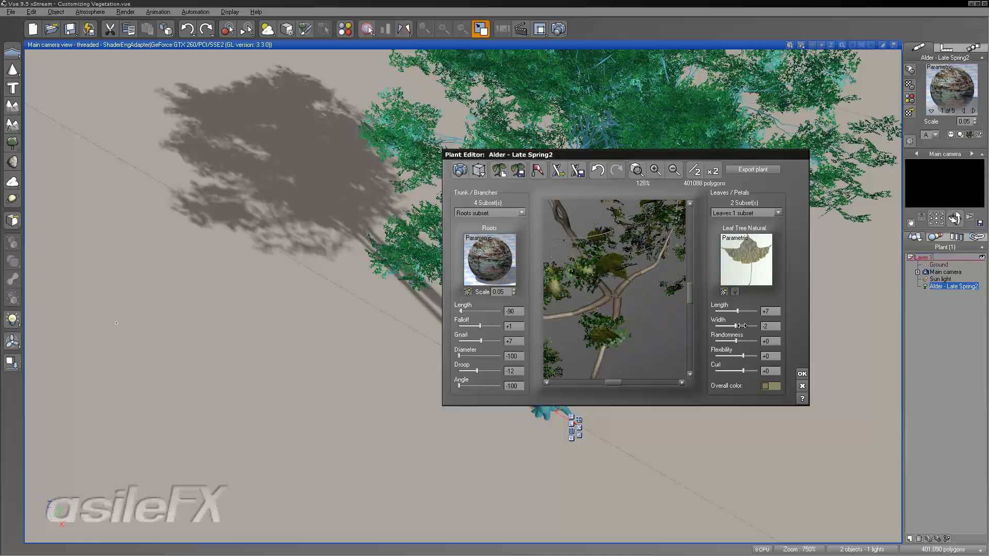
mouse_move(610, 286)
left_mouse_down()
mouse_move(625, 287)
mouse_move(625, 298)
mouse_move(605, 289)
mouse_move(603, 301)
mouse_move(597, 289)
left_mouse_up()
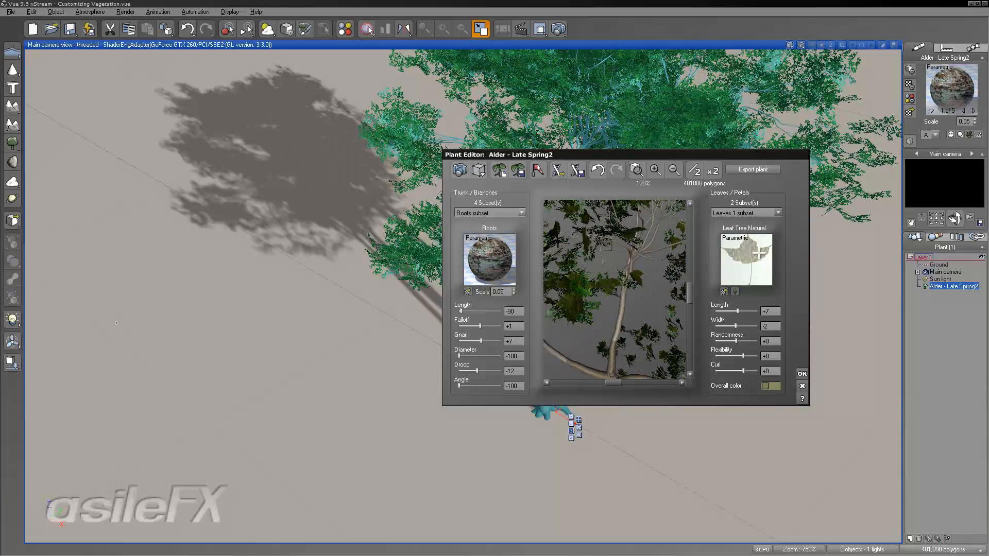
Step: Open the leaf material's bump production function and delete its Gradient and Multiply nodes
double_click(759, 253)
right_click(604, 410)
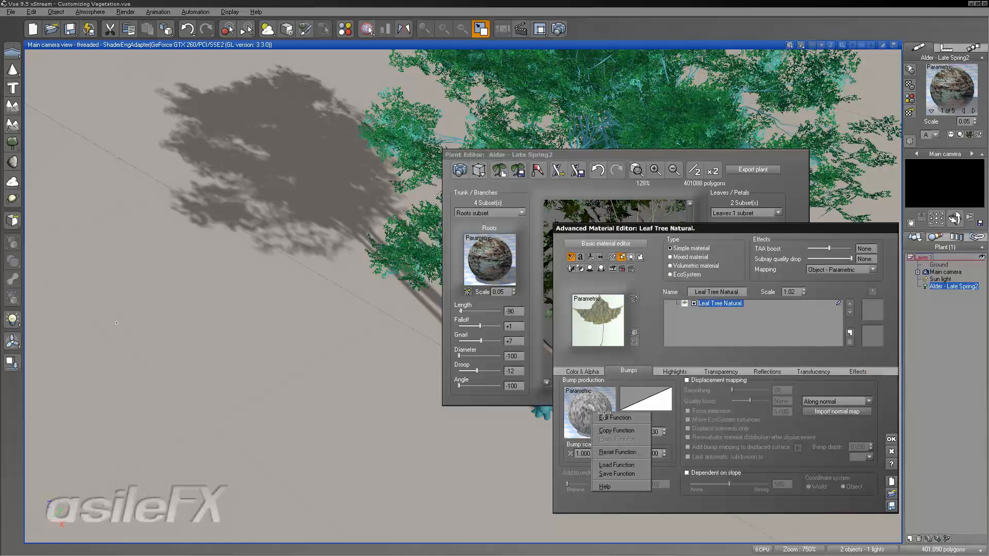
left_click(615, 418)
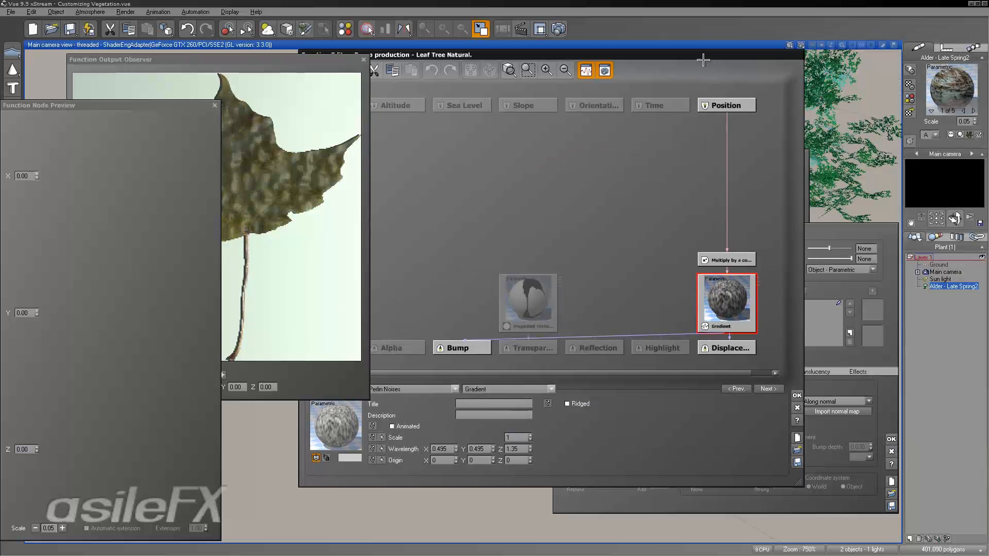
left_click_drag(757, 230, 724, 301)
key("Delete")
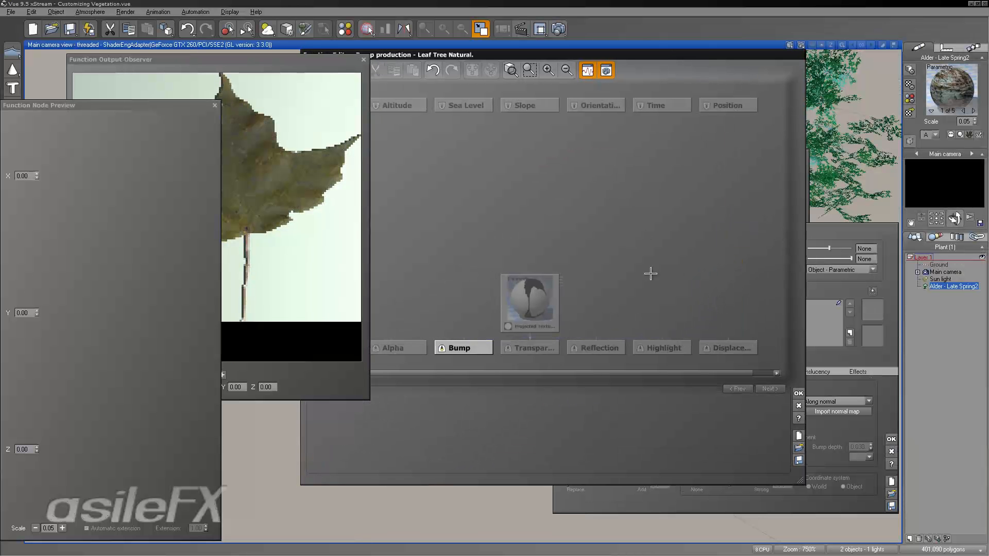
Step: Add a Projected Texture Map node above the Bump output in the leaf's bump production function
left_click_drag(690, 429, 775, 446)
left_click_drag(689, 351, 622, 305)
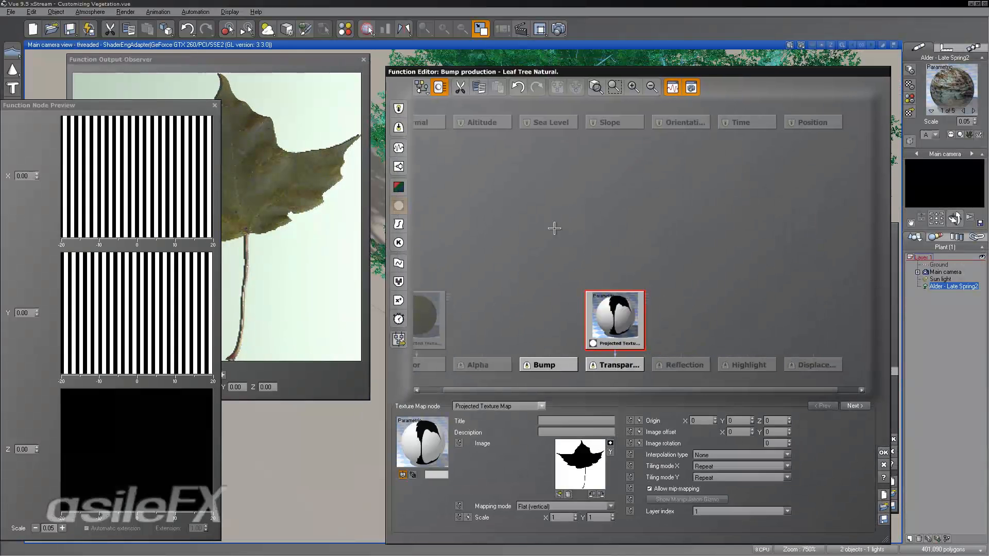
left_click(550, 229)
left_click(399, 206)
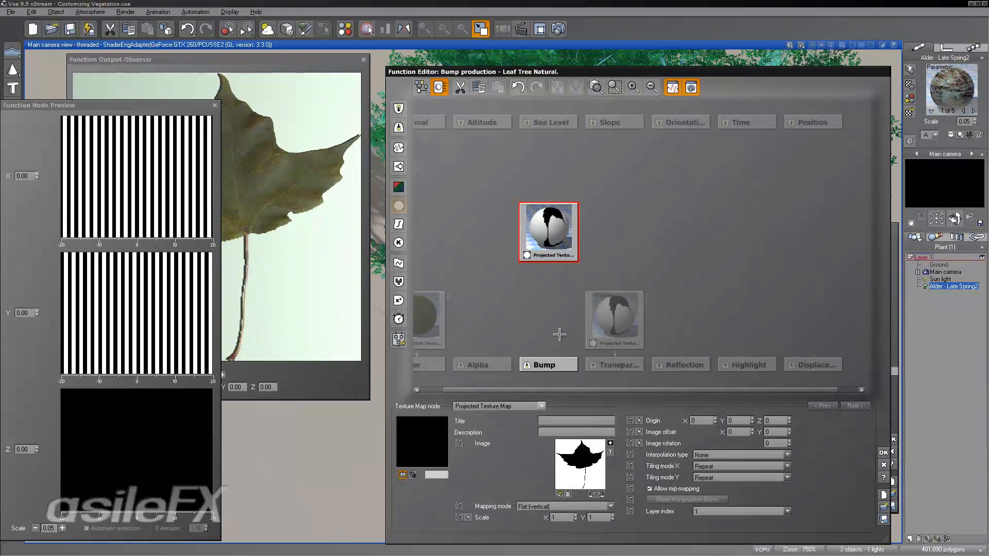
Step: Load the embossed grey palmate leaf picture from The Leaves Collection v2's Palmate folder into the bump's Projected Texture Map node
left_click(557, 494)
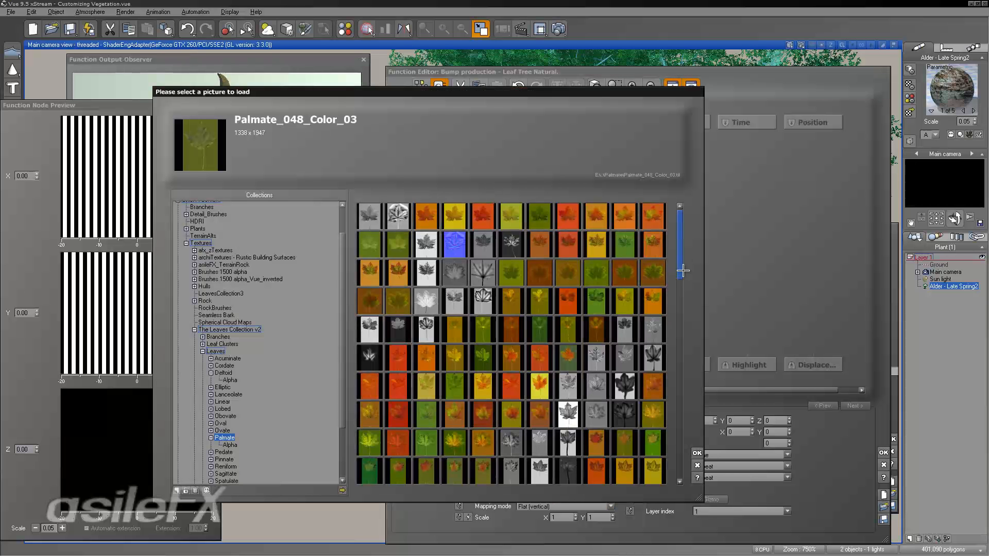
left_click_drag(683, 270, 688, 405)
left_click(464, 409)
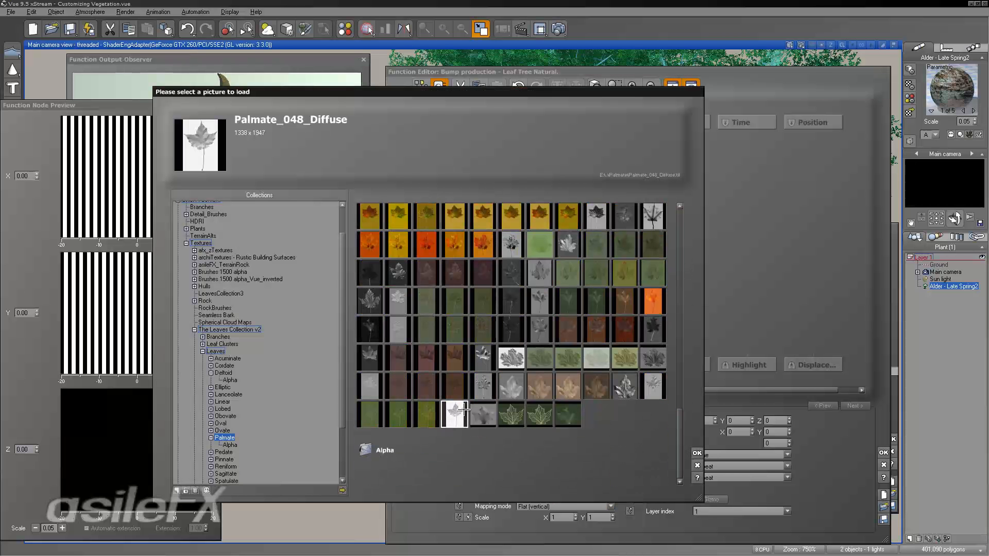
double_click(652, 387)
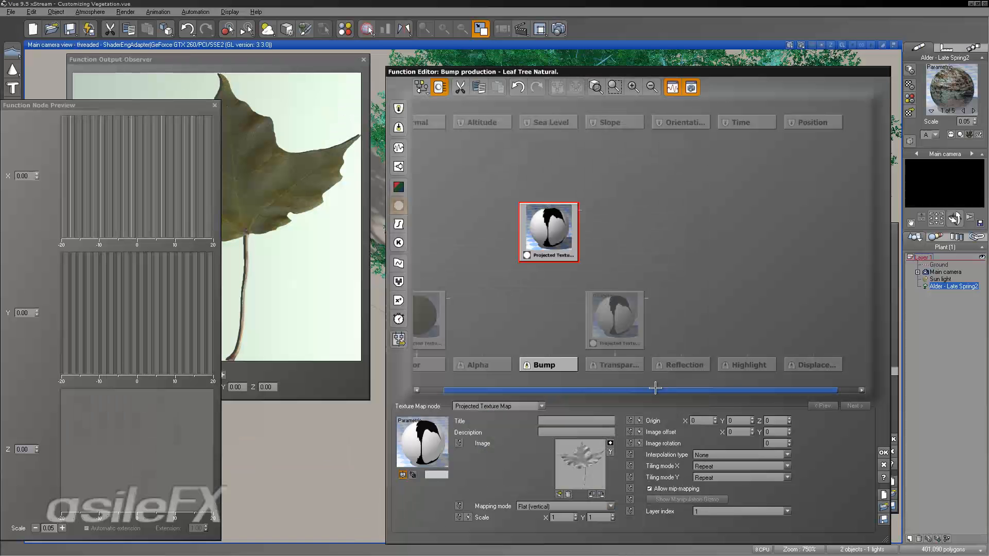
Step: Move the Projected Texture Map node down near the Bump output and connect the two
left_click_drag(549, 232, 548, 298)
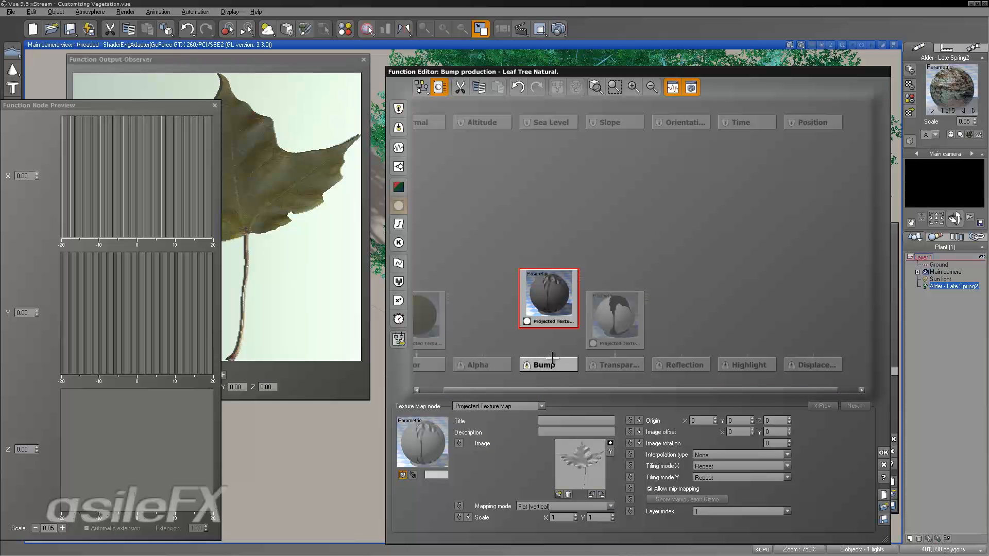
left_click_drag(551, 357, 549, 316)
left_click(567, 329)
left_click(614, 315)
left_click(557, 298)
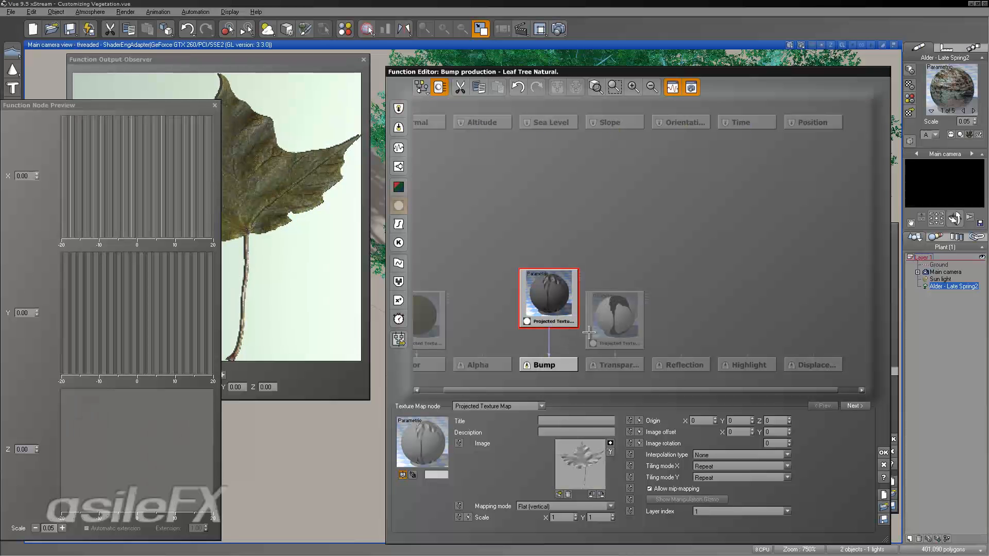
Step: Set the bump texture node's interpolation type to Bilinear and accept the bump production function
left_click(754, 453)
left_click(782, 468)
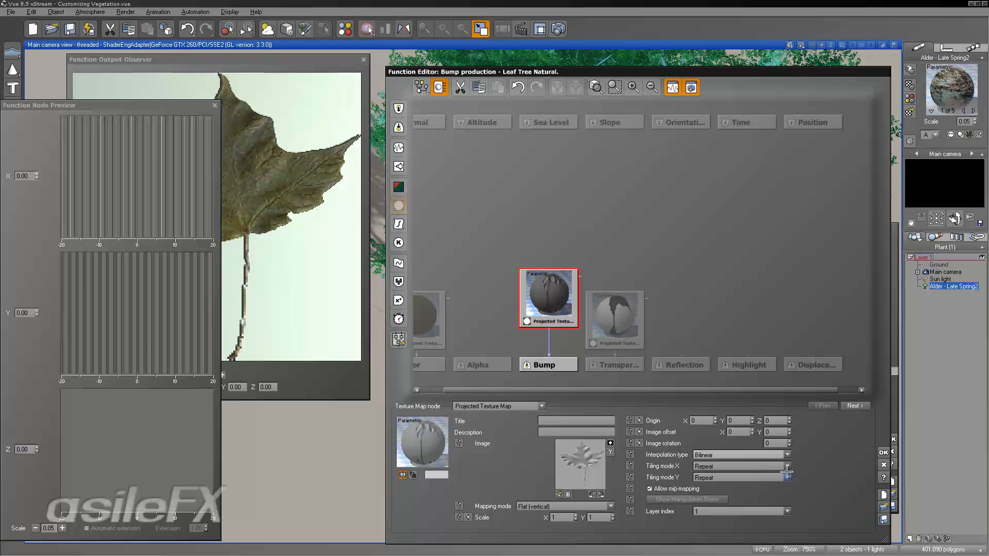
left_click(884, 452)
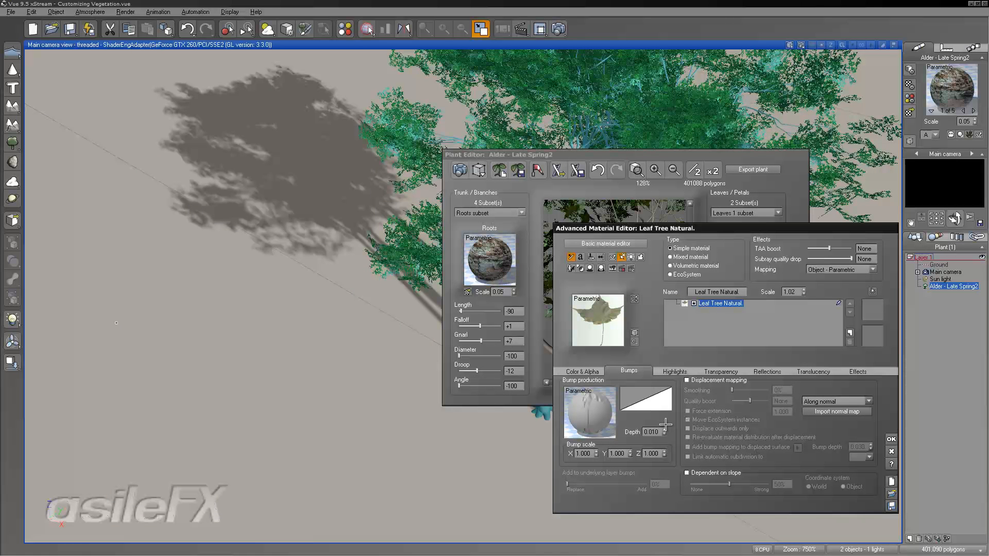
Step: Check the leaf material's highlight settings, rename the material Palmate and accept it
left_click(674, 371)
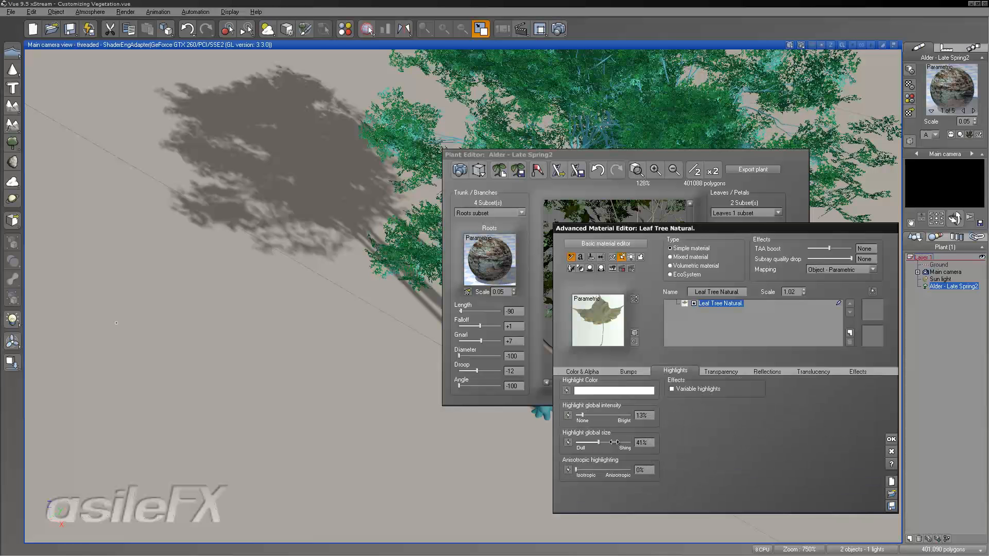
left_click(627, 371)
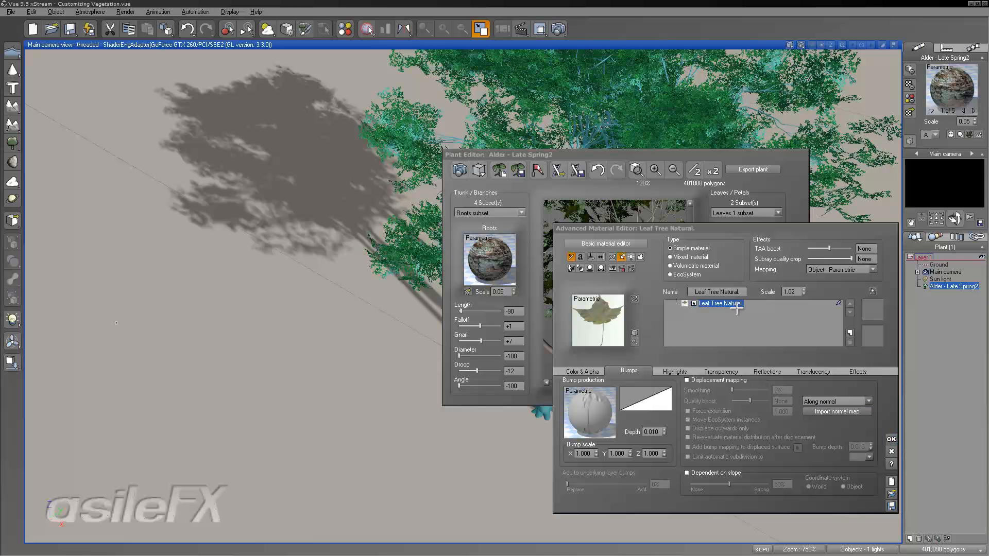
left_click(731, 291)
type("Palmate")
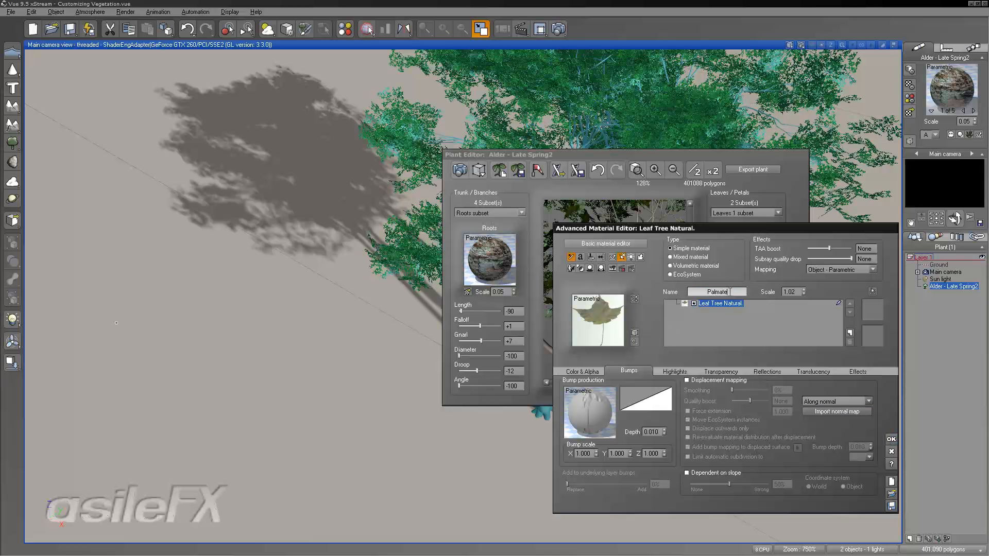
key("Return")
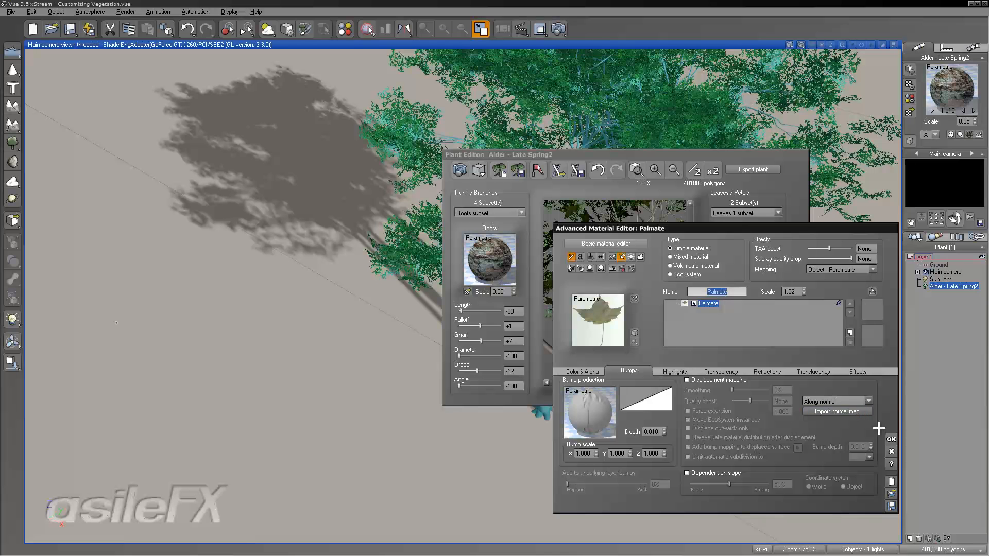
left_click(892, 438)
left_click_drag(643, 205, 601, 270)
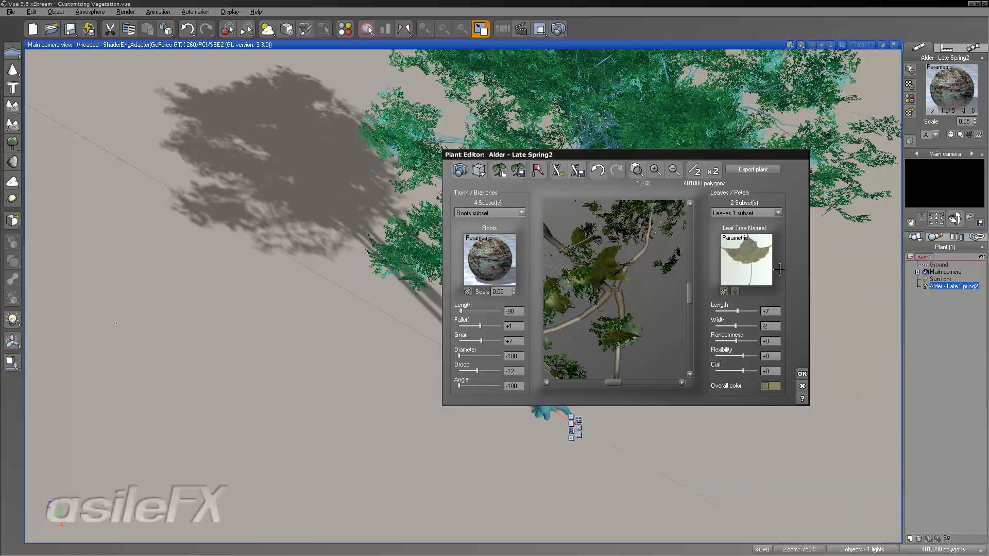
Step: Copy the Leaves 1 subset's material onto the Leaves 2 subset and check the leaves in the preview
right_click(761, 258)
left_click(774, 267)
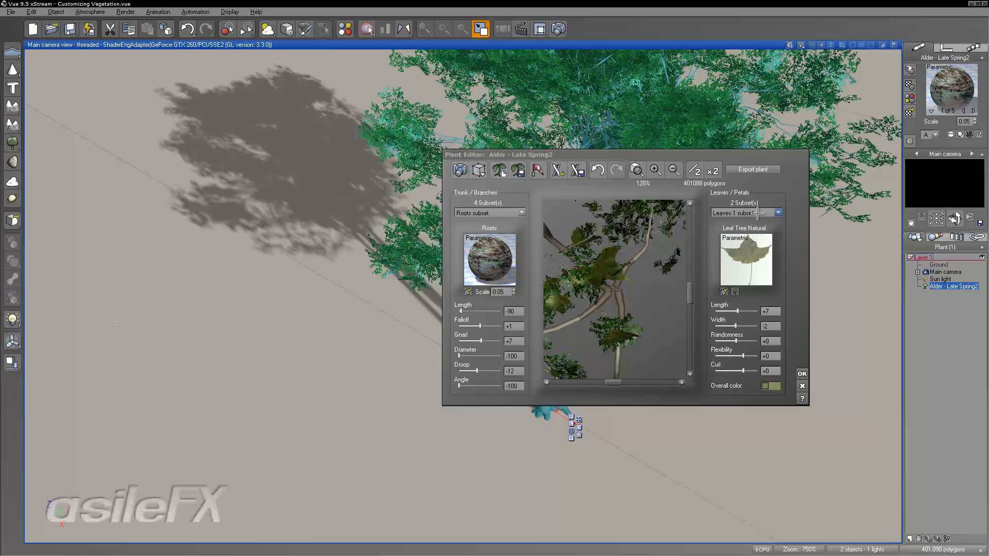
left_click(757, 212)
left_click(741, 228)
right_click(748, 248)
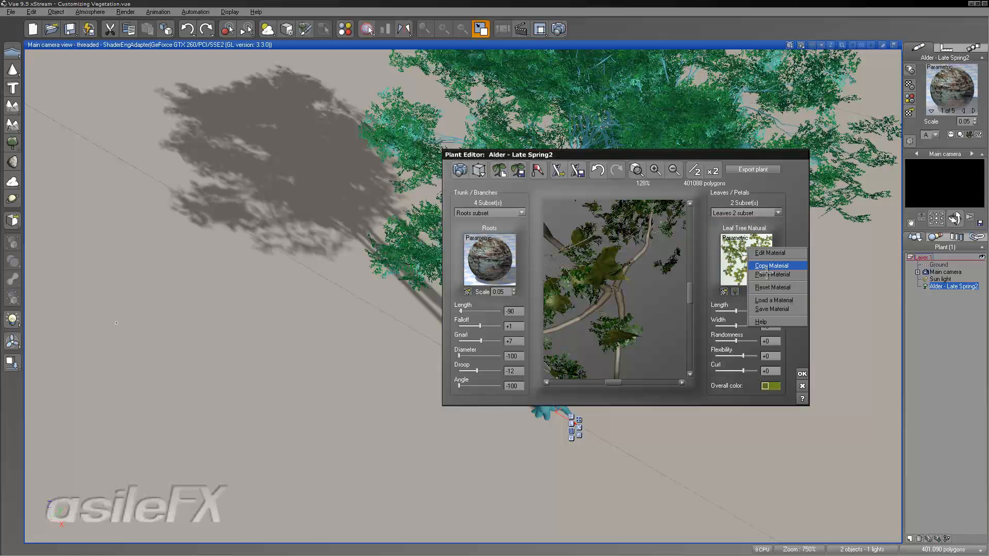
left_click(767, 274)
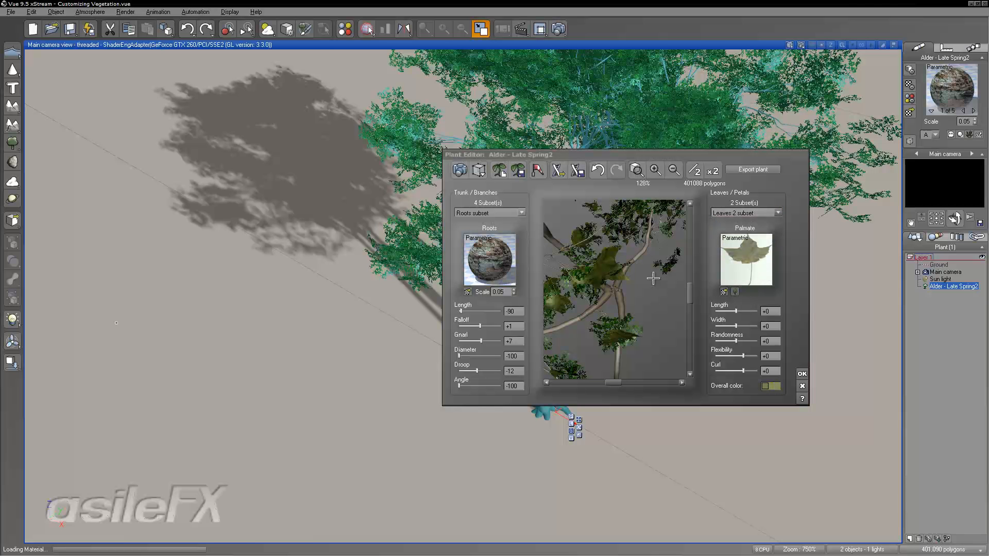
left_click_drag(651, 280, 678, 268)
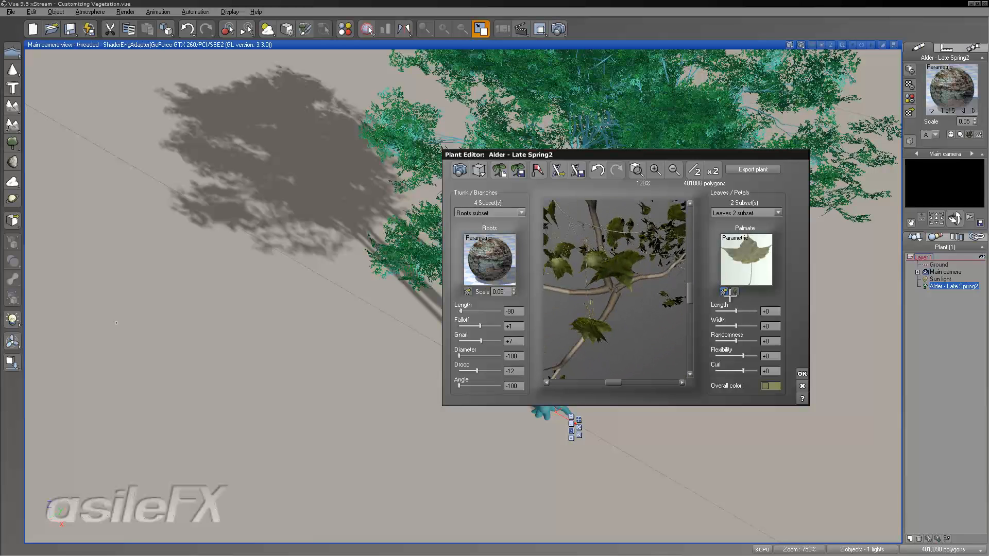
Step: Turn the Leaves 2 color and alpha pictures 180 degrees so the stem points up, and inspect the regrown plant
left_click(724, 292)
left_click(540, 250)
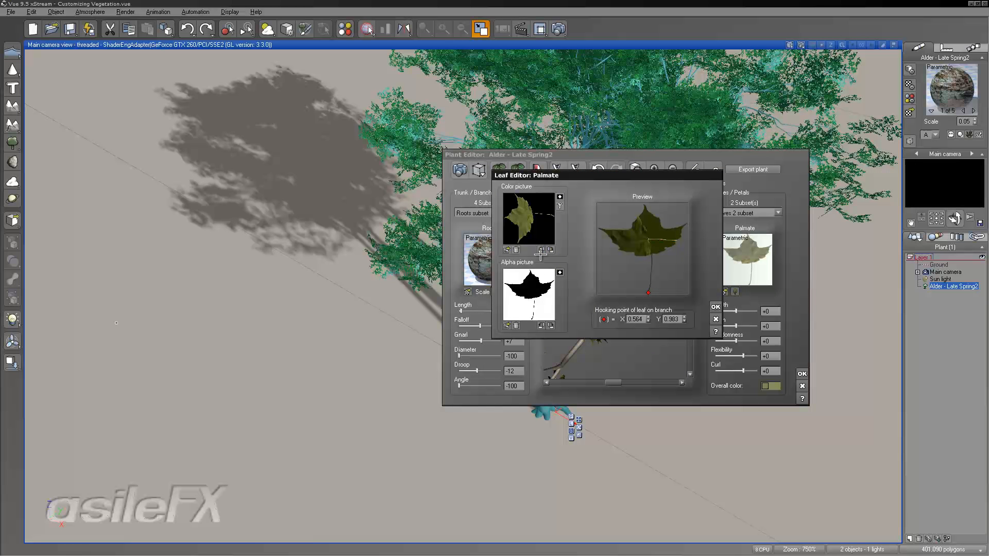
left_click(540, 250)
left_click(540, 325)
left_click(540, 326)
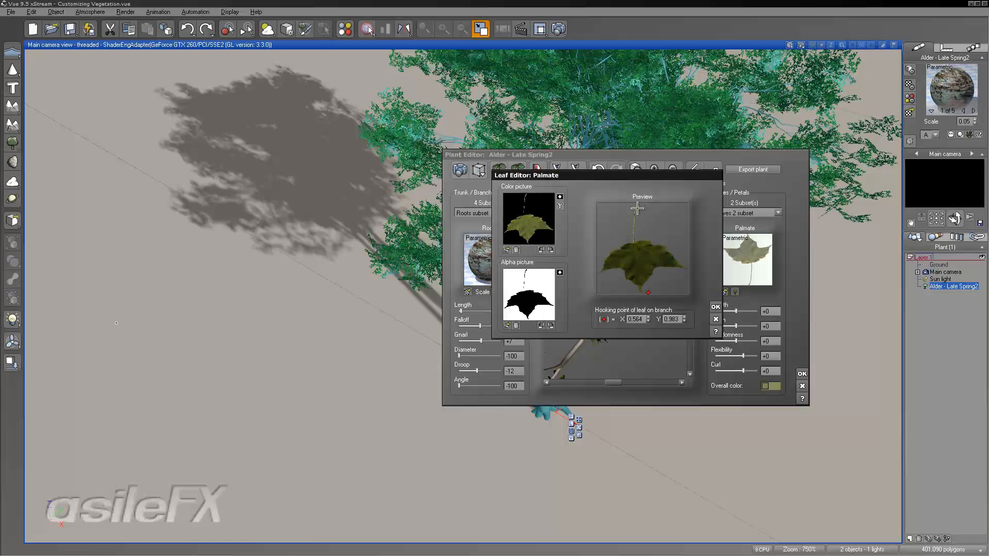
left_click(715, 306)
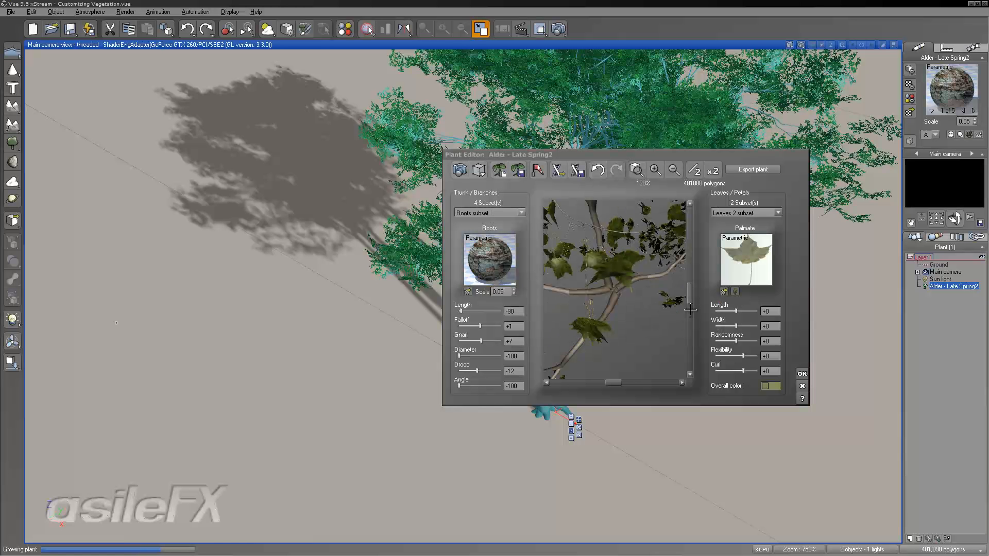
left_click_drag(683, 310, 660, 264)
left_click_drag(669, 255, 592, 275)
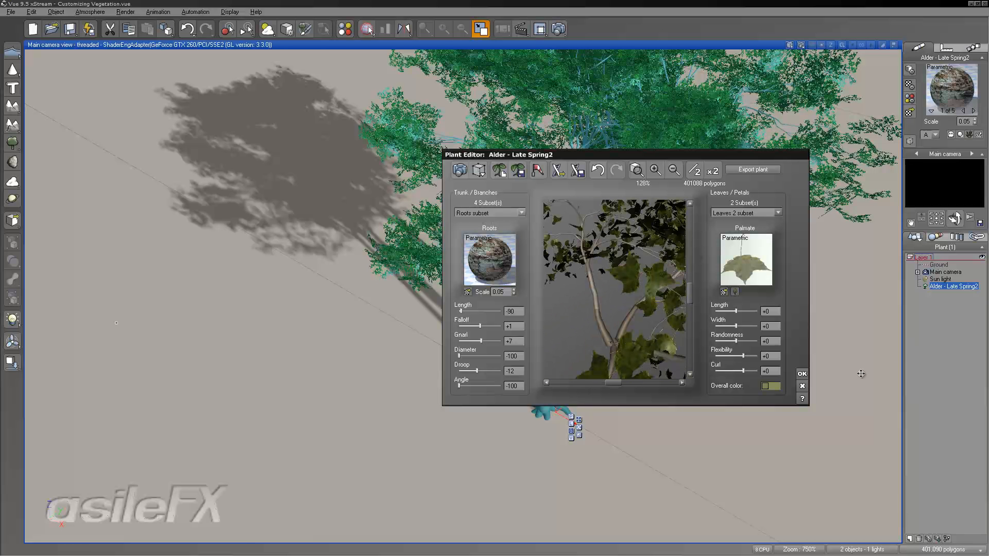
Step: Open the Leaves 2 material's bump production function to check its bump picture's orientation, and close it
right_click(767, 289)
left_click(772, 250)
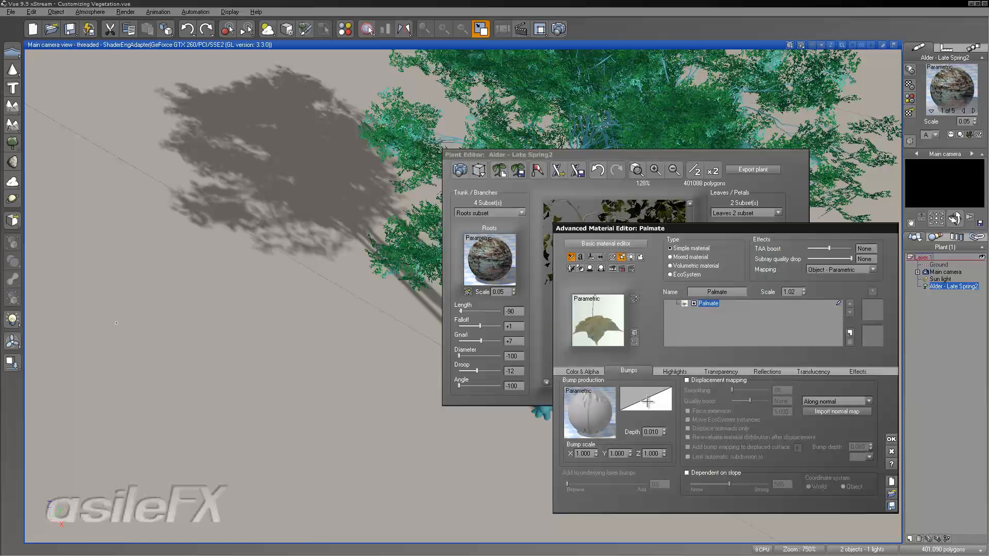
right_click(614, 407)
left_click(635, 410)
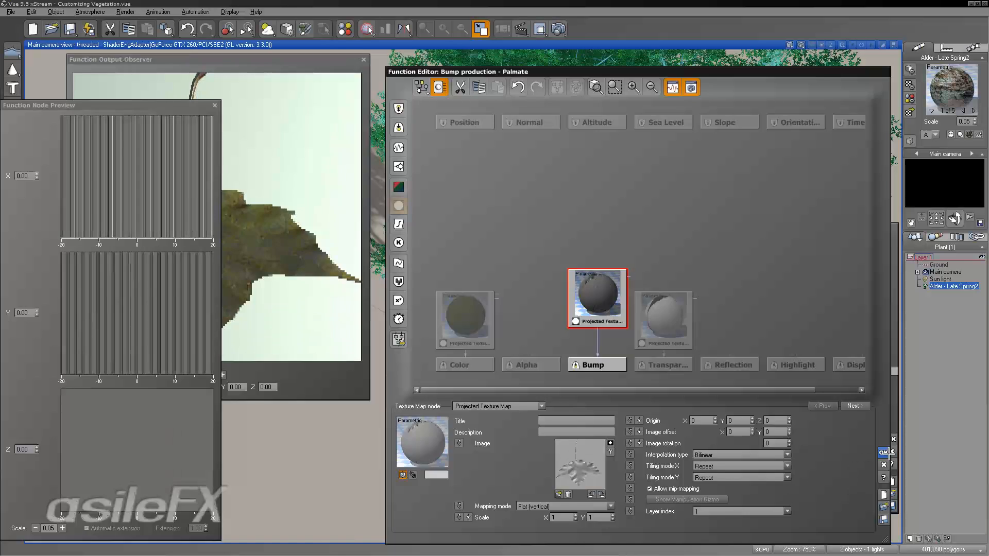
left_click(884, 452)
Step: Rename the Leaves 2 material Palmate_var, accept it and view the foliage from another angle
left_click(740, 292)
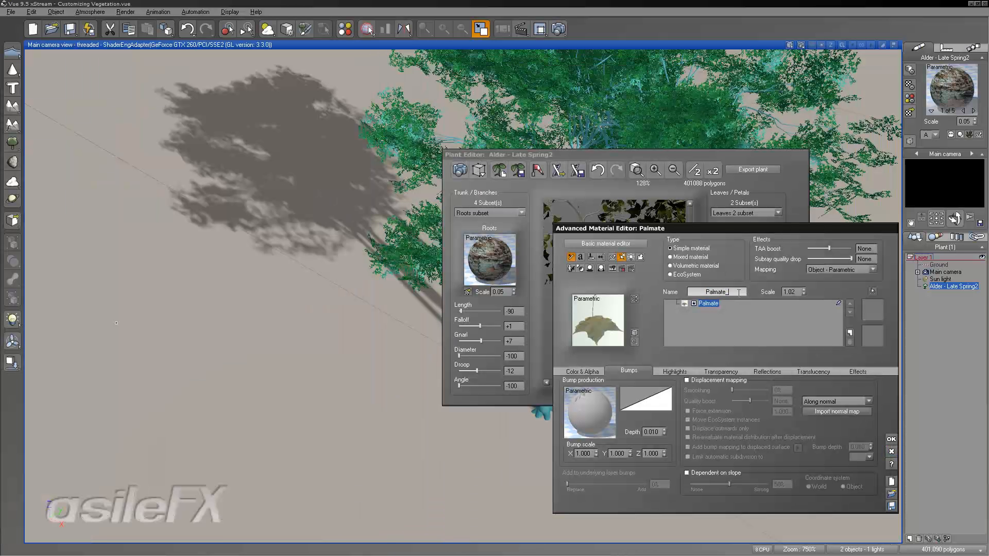
type("_var")
key("Return")
left_click(891, 440)
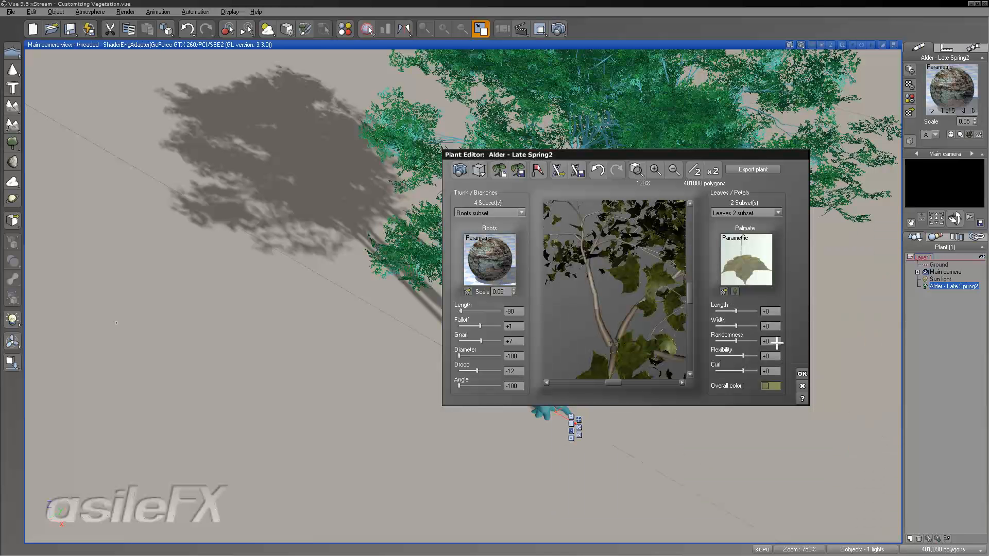
left_click_drag(684, 266, 639, 311)
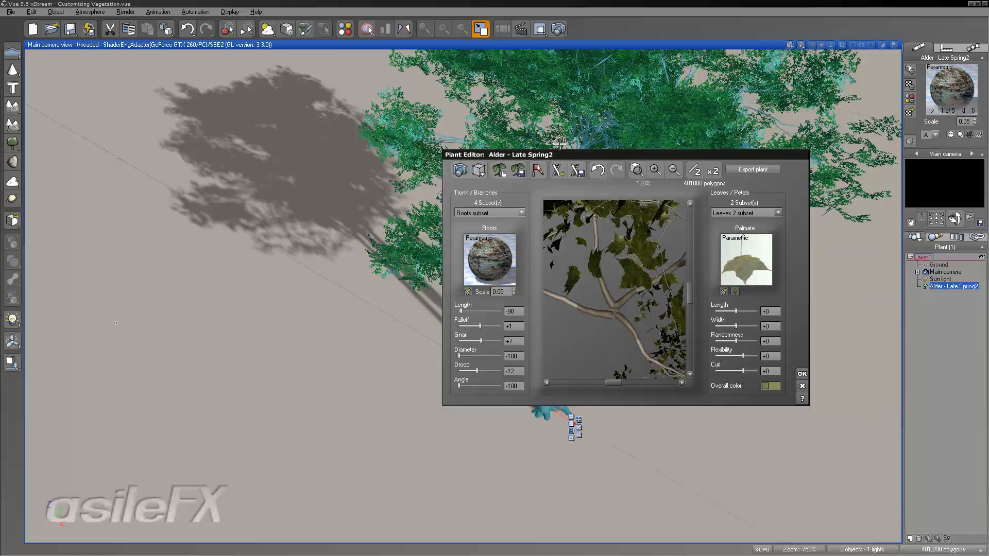
Step: Set the Stems subset's Length to -100 and check the effect on the branches in the preview
left_click(461, 216)
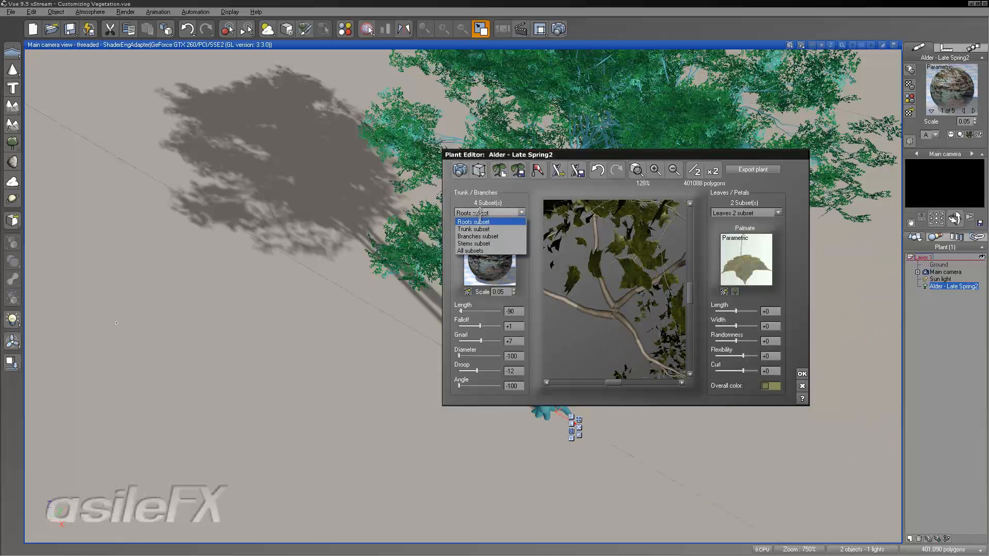
left_click(479, 246)
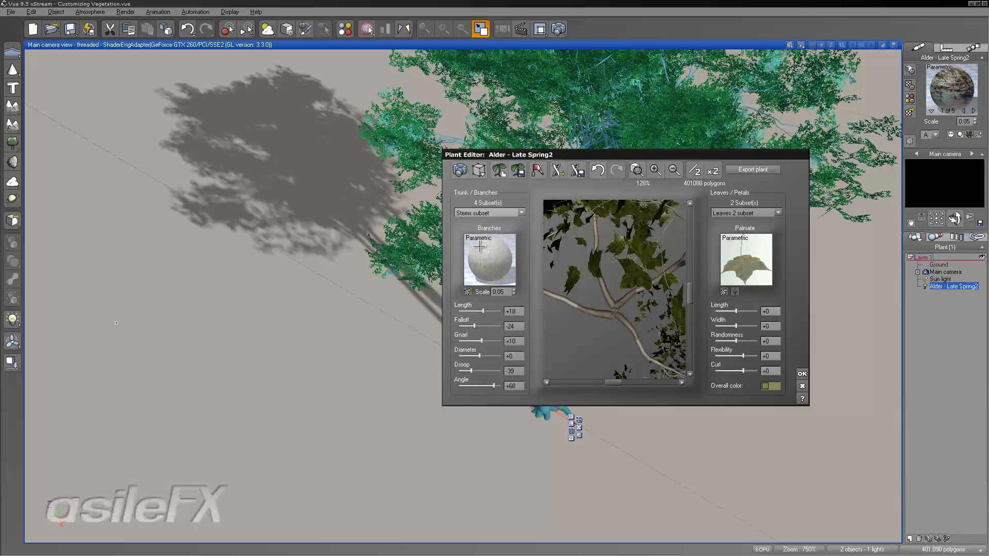
left_click_drag(483, 312, 469, 312)
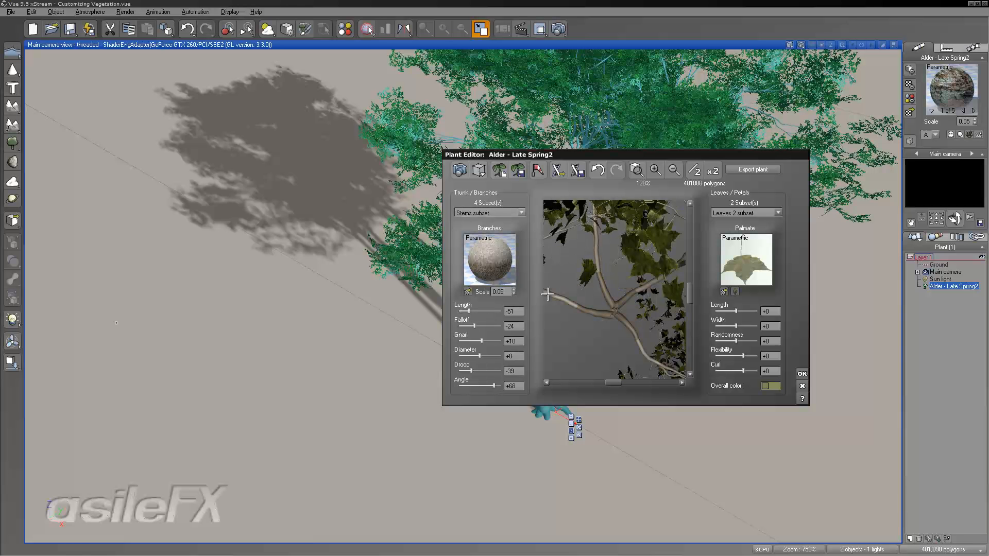
left_click_drag(608, 259, 568, 237)
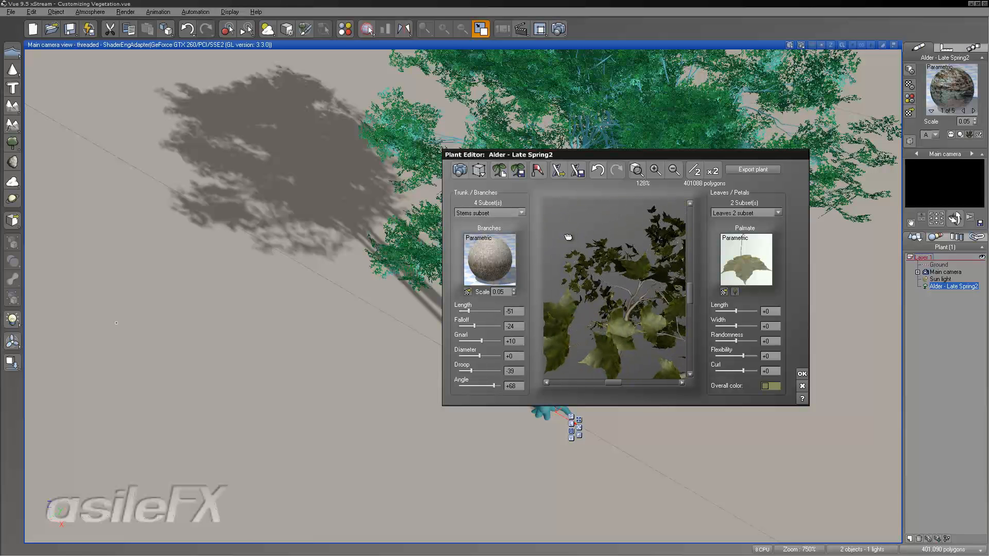
left_click_drag(482, 312, 459, 311)
left_click_drag(612, 324, 667, 309)
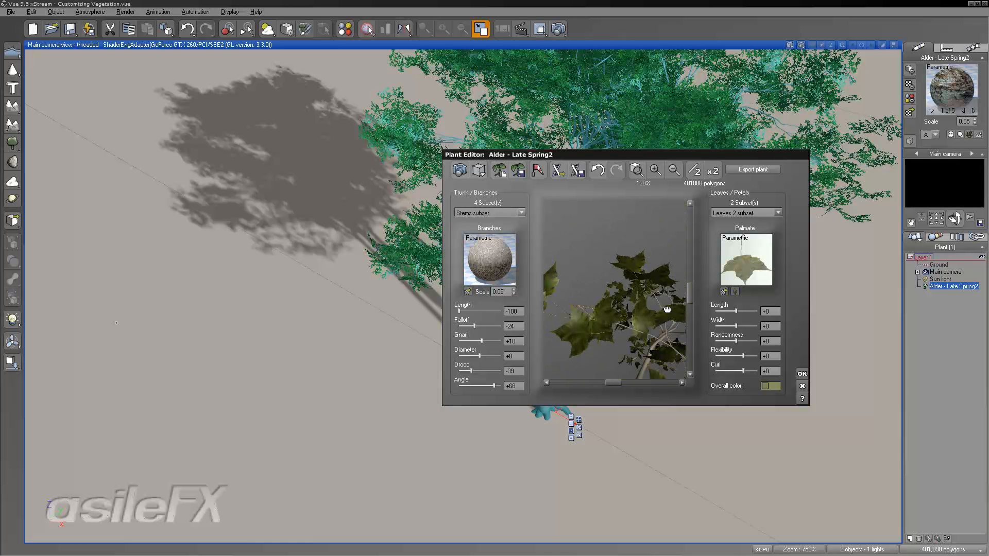
Step: Try a Gnarl of -54 on the Stems subset and settle on +37, checking the stems in the preview
left_click_drag(487, 340, 473, 340)
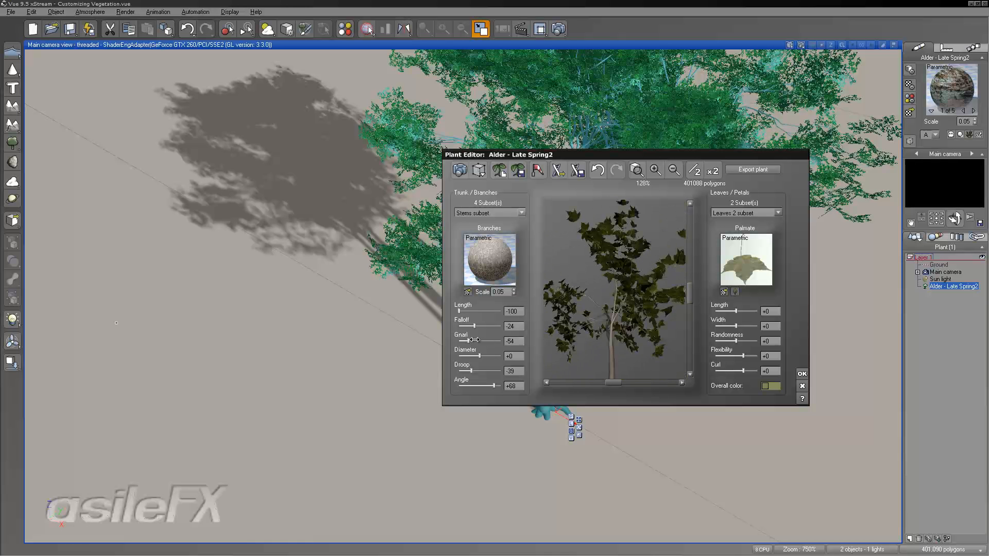
left_click_drag(633, 278, 664, 290)
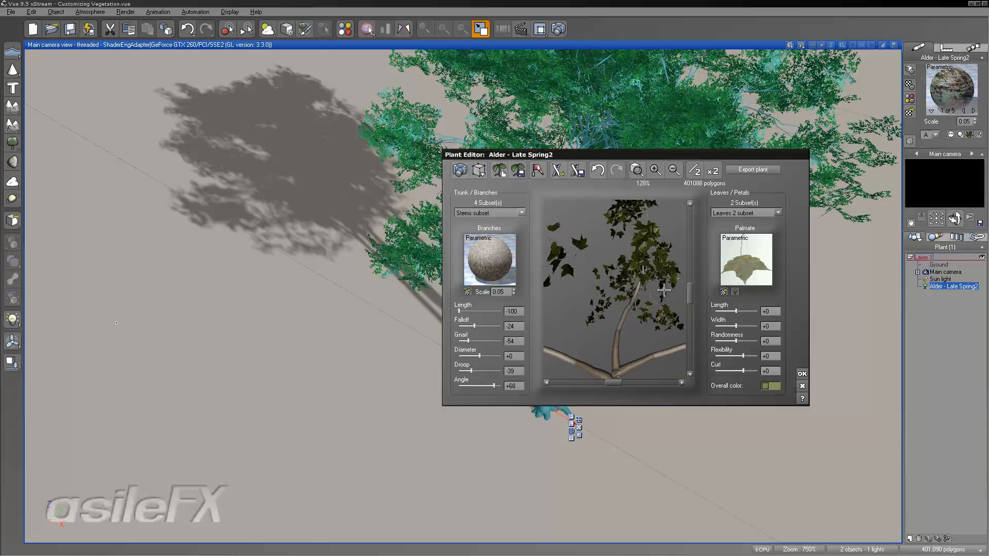
left_click_drag(486, 337, 509, 340)
left_click_drag(619, 269, 648, 293)
Step: Set the Stems subset's Angle to -100 and its Droop to +75
left_click_drag(505, 386, 470, 385)
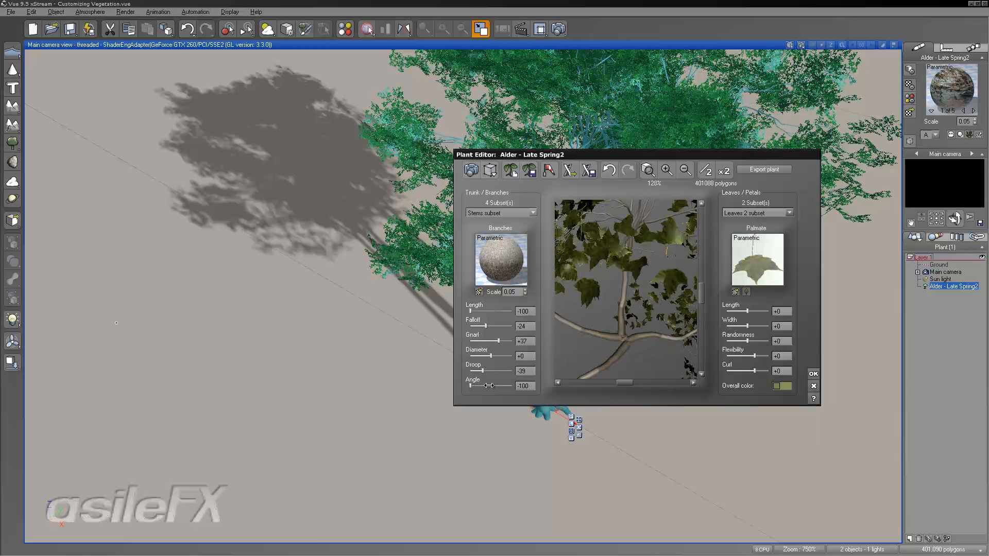
left_click_drag(692, 296, 590, 288)
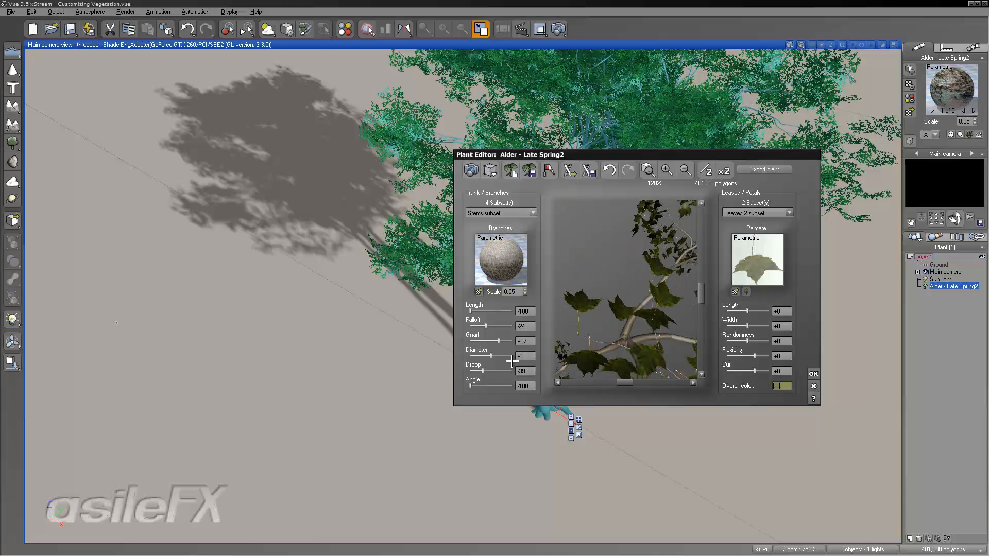
left_click_drag(493, 371, 508, 371)
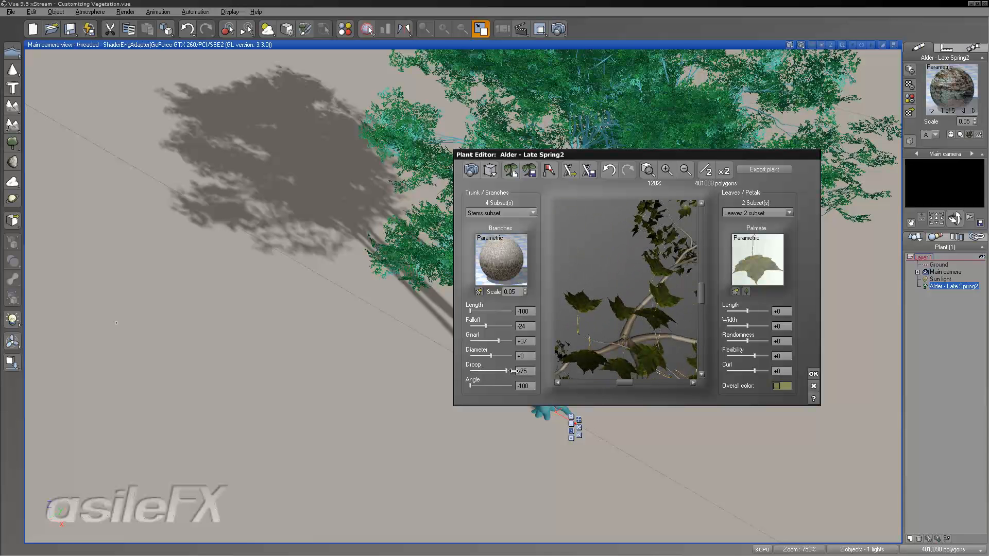
Step: Set the Stems subset's Falloff to -51, Gnarl to +8 and Droop to -53, checking the branches in the preview
left_click_drag(603, 309, 647, 317)
left_click_drag(486, 326, 470, 370)
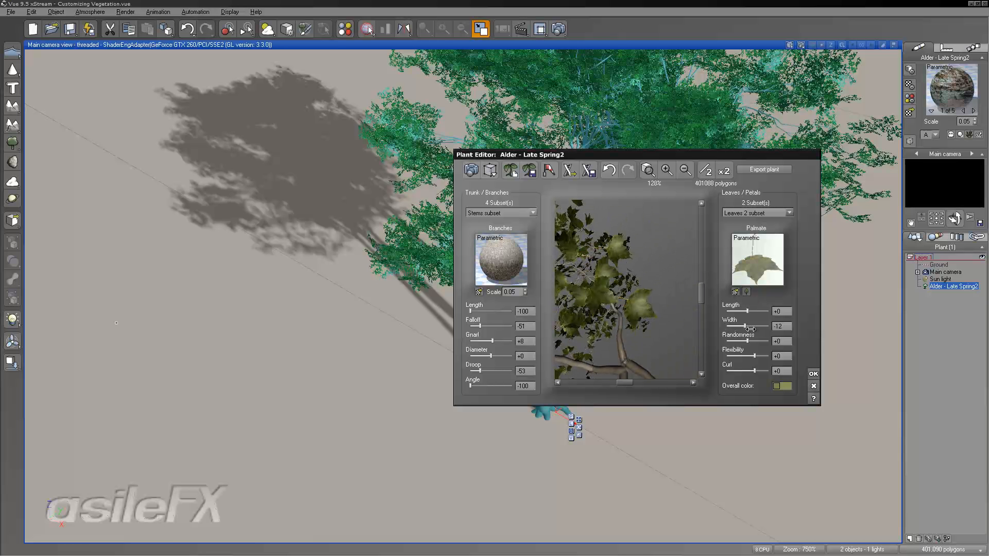
left_click_drag(663, 290, 606, 335)
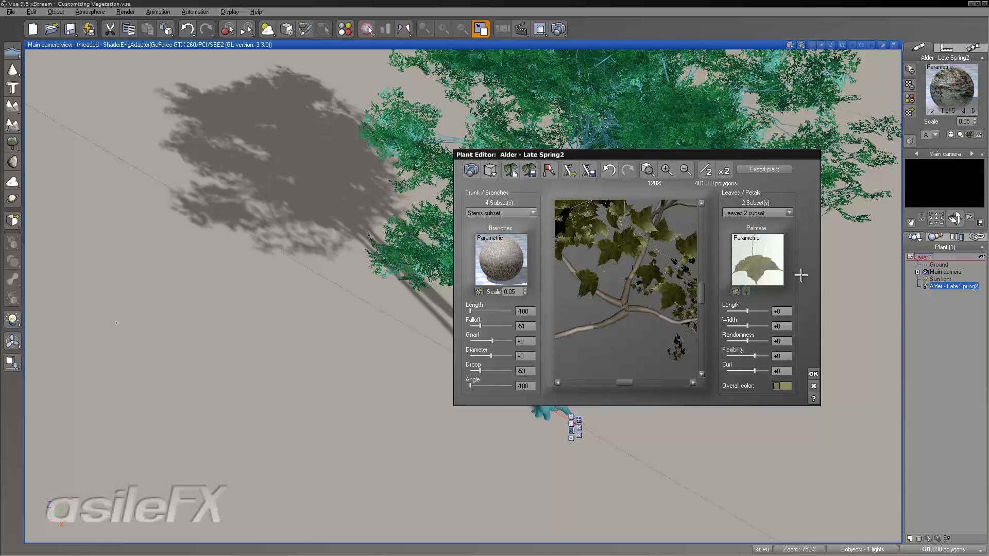
Step: Set the Leaves 2 subset's Length to +20 and its leaf's hooking point to X 0.445, Y 0.011
left_click(746, 291)
left_click(714, 306)
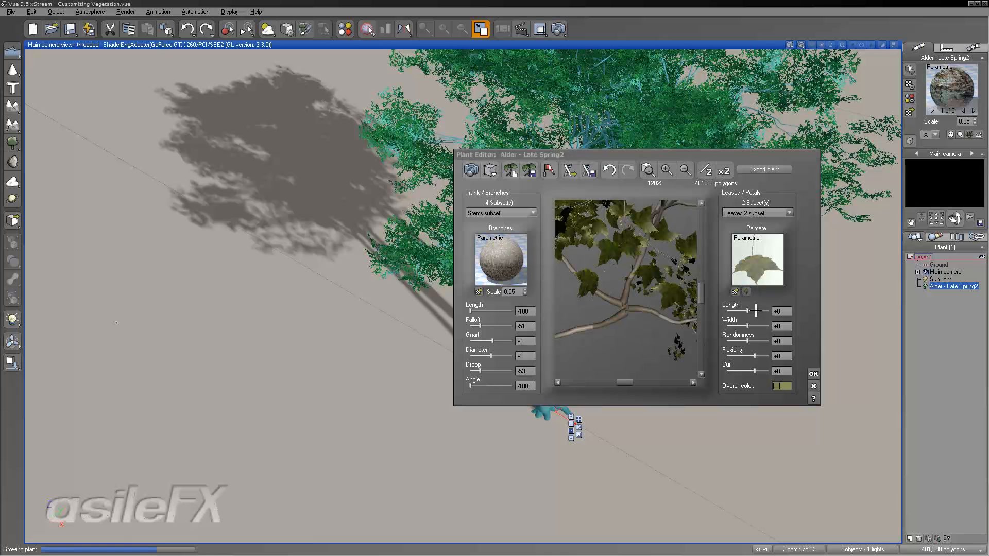
left_click(751, 311)
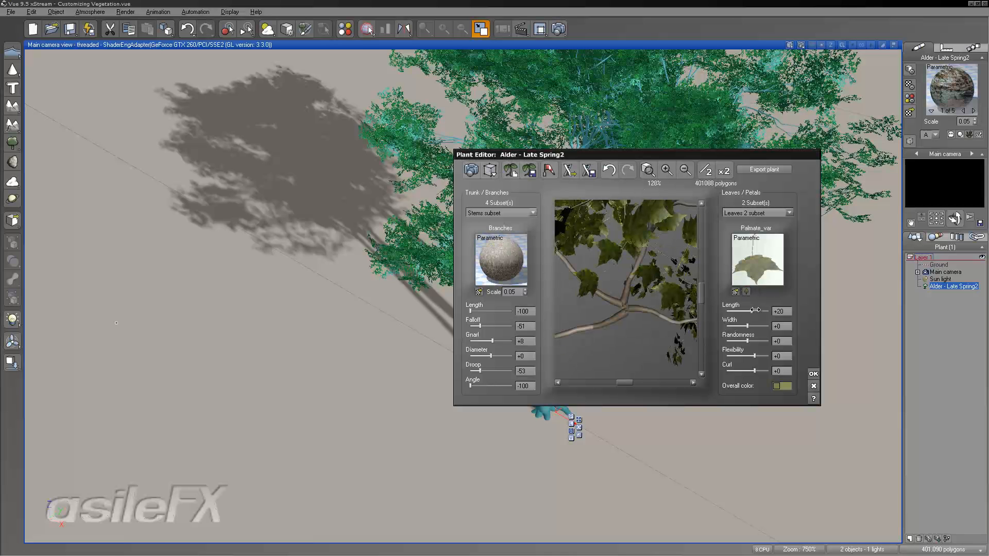
left_click(746, 292)
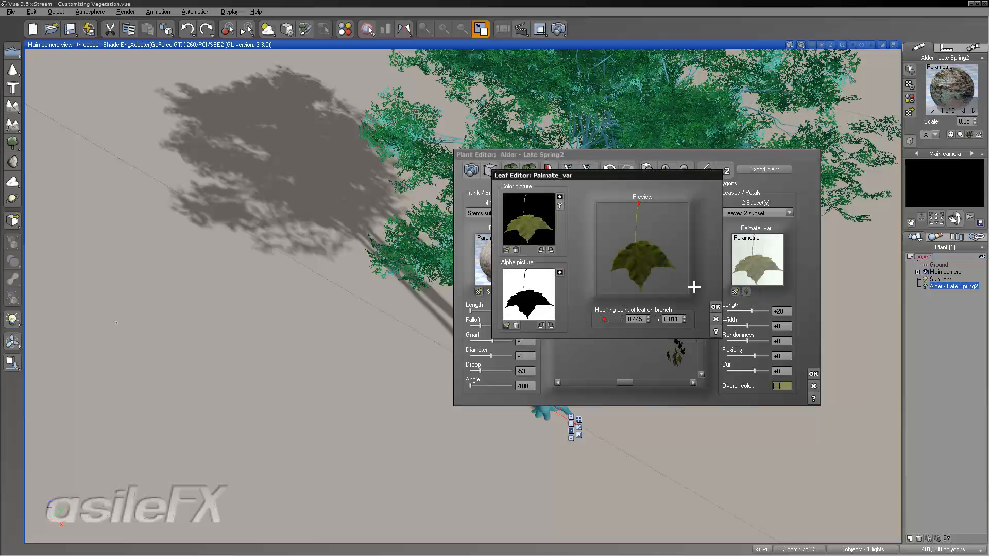
left_click(715, 308)
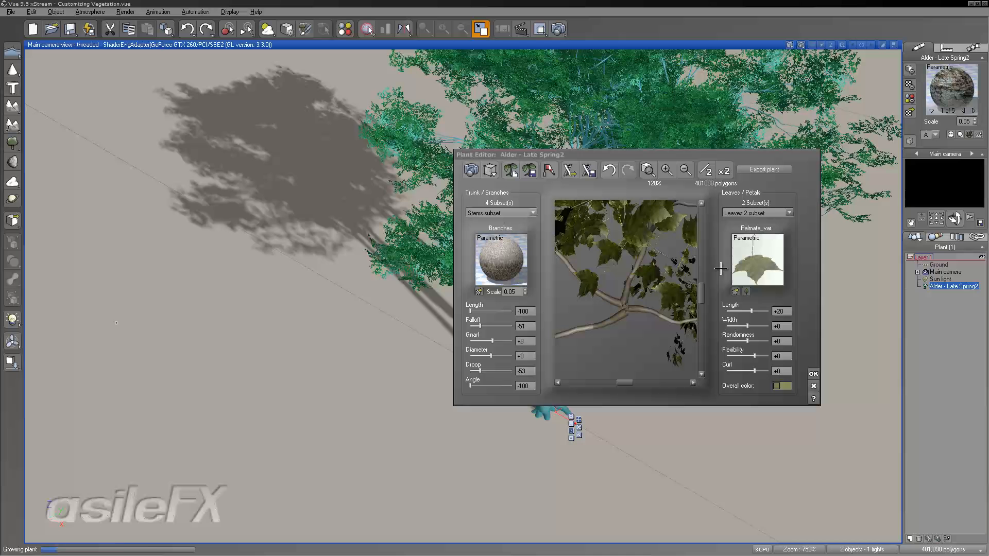
Step: Set the Leaves 1 subset's Length to +17 and its leaf's hooking point to X 0.554, Y 0.983
left_click(748, 214)
left_click(751, 227)
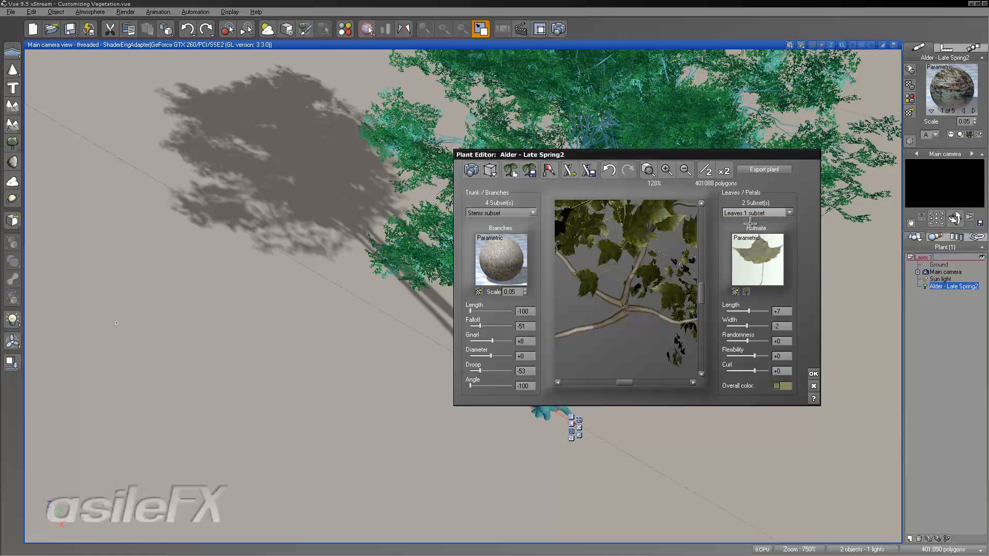
left_click(746, 291)
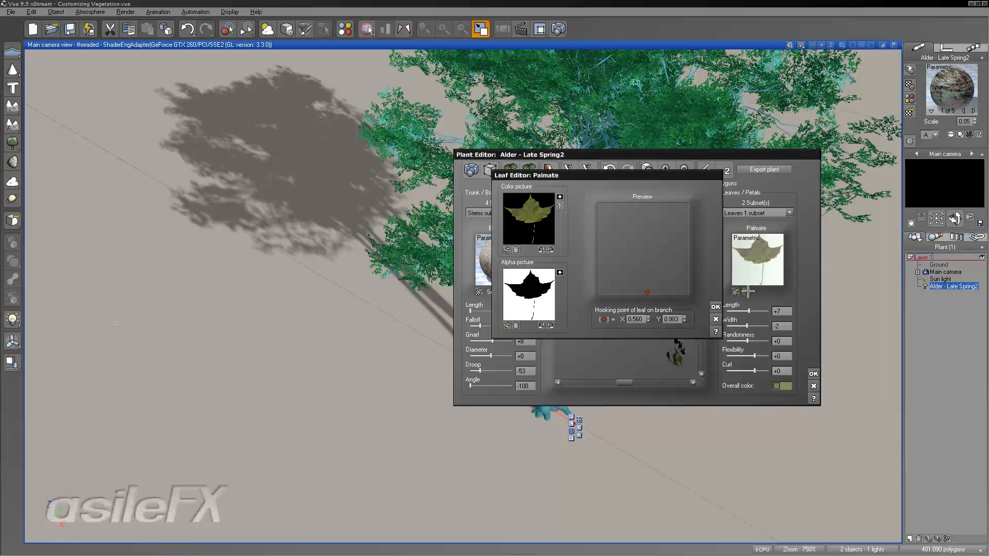
left_click(717, 308)
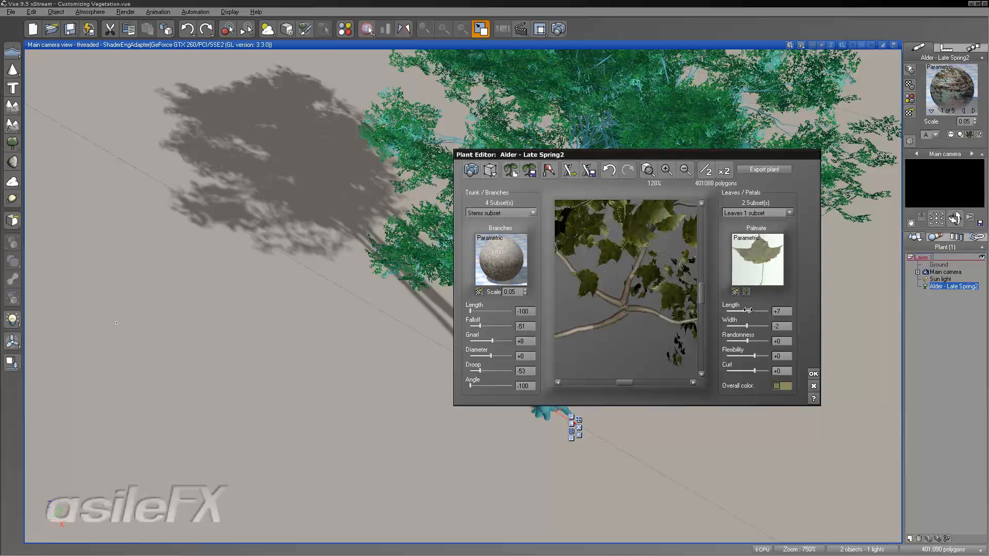
left_click(746, 291)
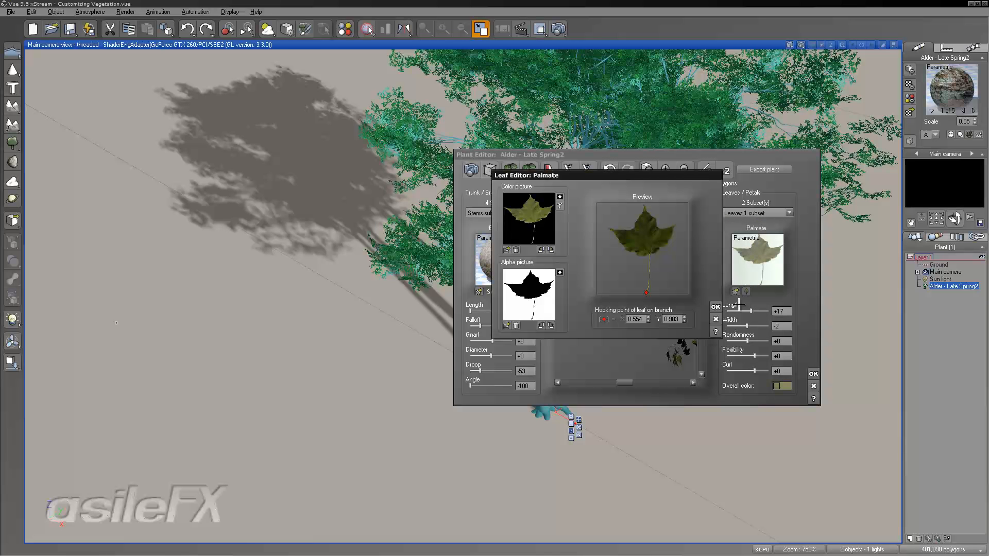
left_click(716, 307)
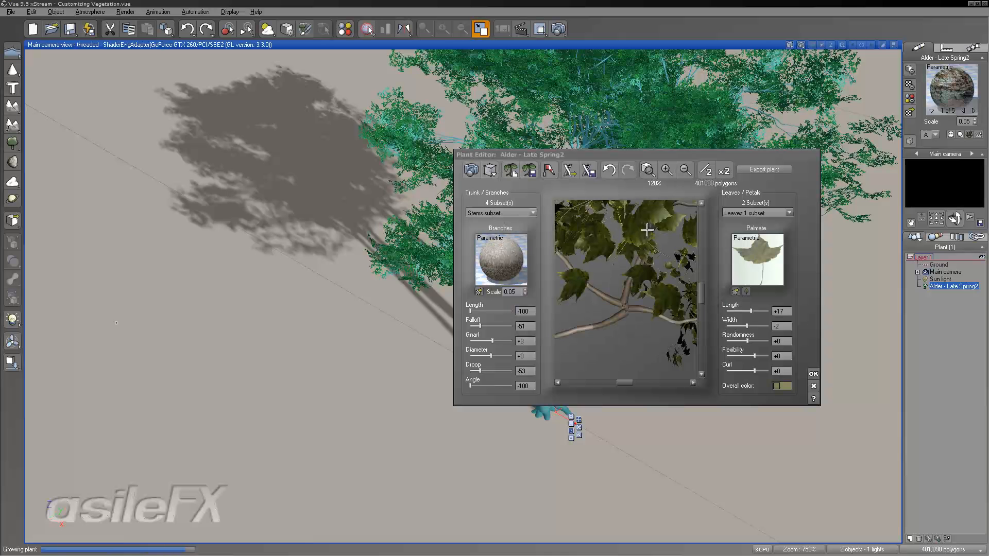
Step: Check the foliage in the preview, accept the plant edits and view the whole tree from a low camera angle
left_click_drag(649, 234, 610, 203)
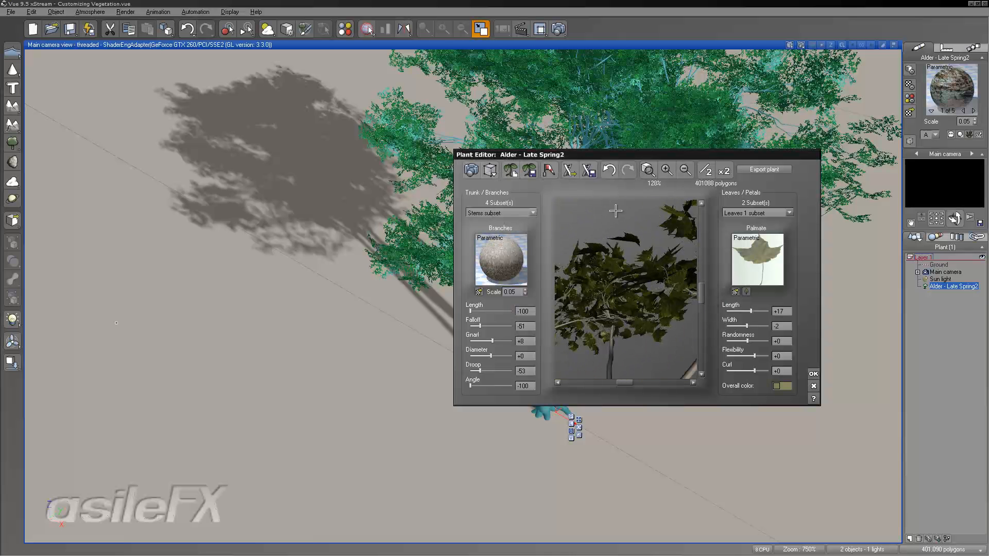
left_click_drag(660, 293, 639, 305)
left_click(649, 170)
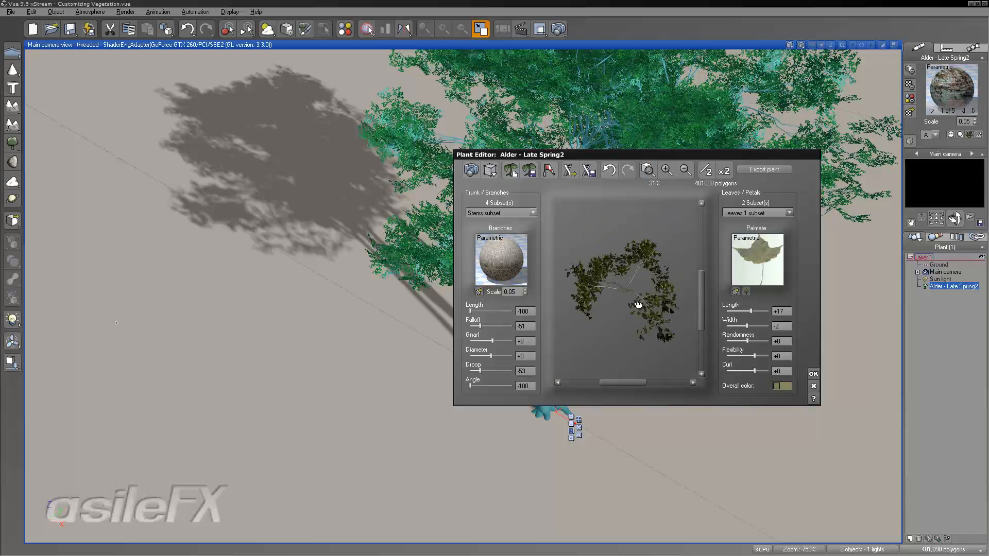
left_click(812, 374)
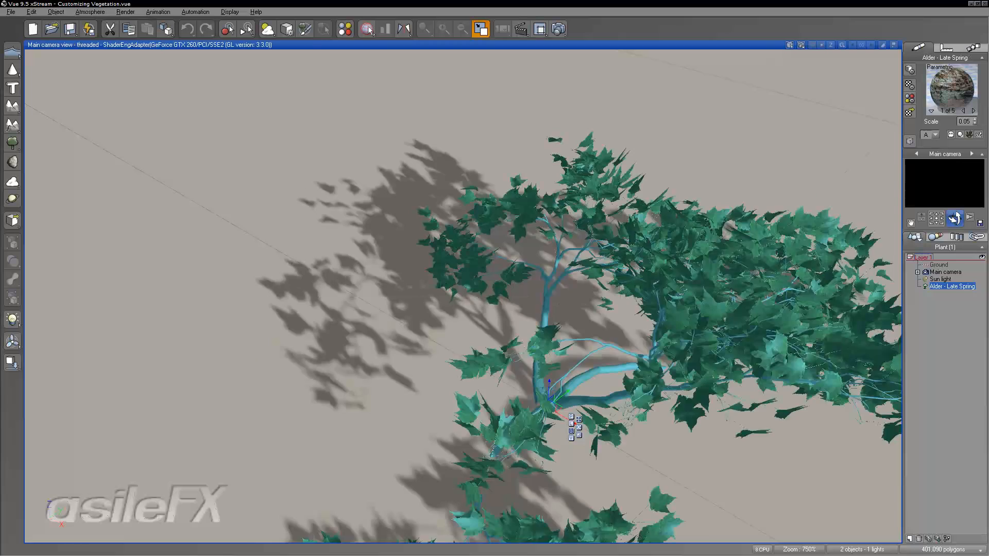
left_click_drag(954, 220, 984, 208)
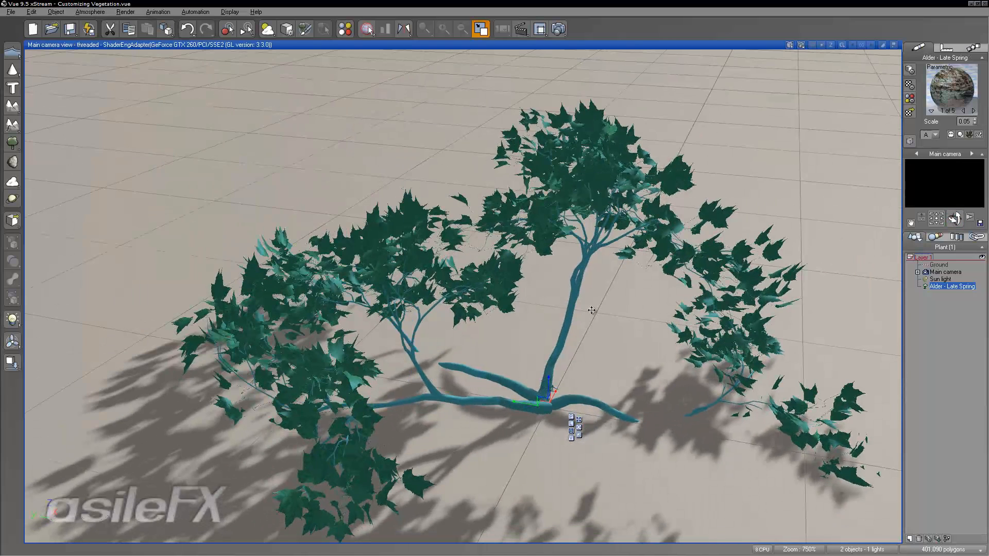
mouse_move(547, 380)
left_mouse_down()
mouse_move(549, 336)
mouse_move(553, 392)
mouse_move(553, 369)
left_mouse_up()
mouse_move(955, 218)
left_mouse_down()
mouse_move(954, 198)
mouse_move(955, 219)
mouse_move(978, 237)
mouse_move(969, 218)
left_mouse_up()
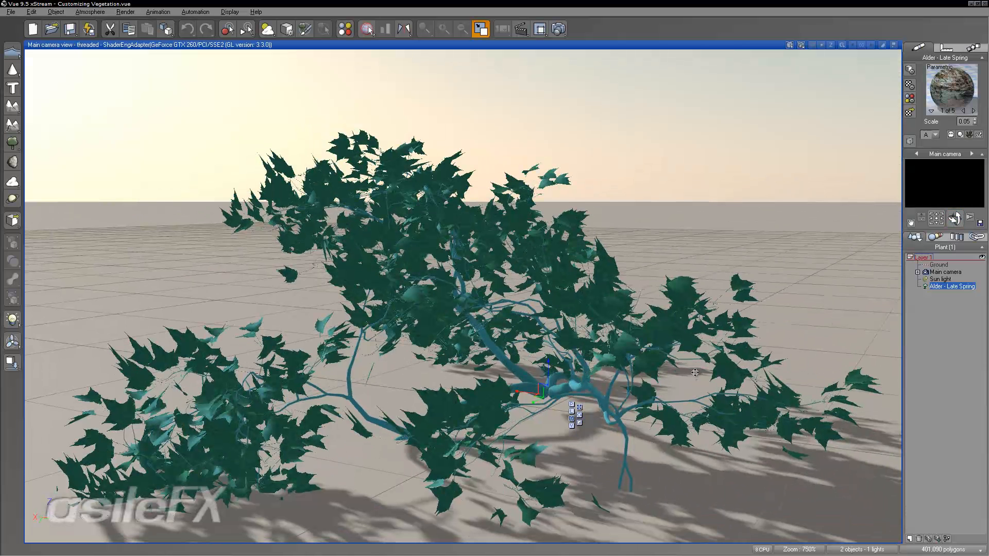
Step: Reopen the alder in the Plant Editor and set the Leaves 1 subset's Curl to -100
right_click(405, 282)
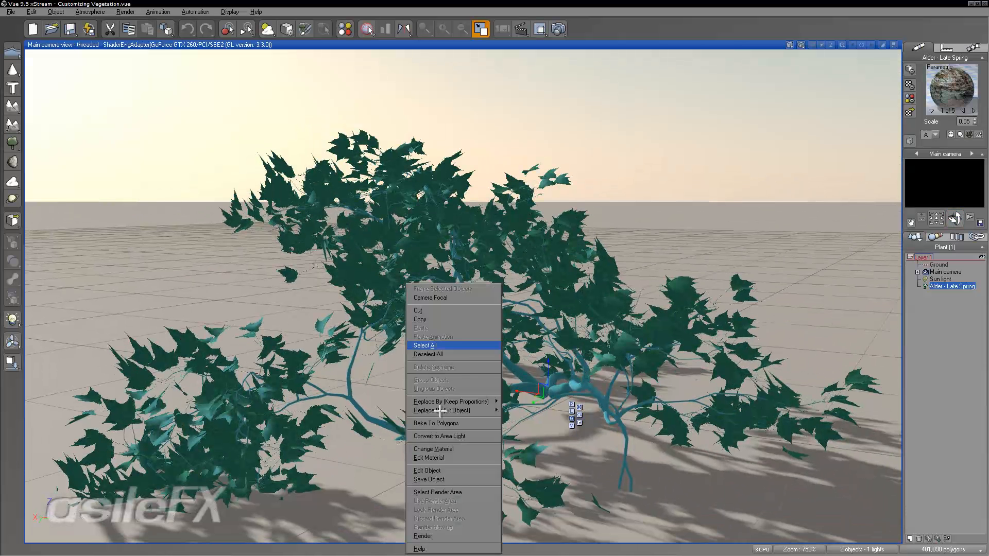
left_click(453, 470)
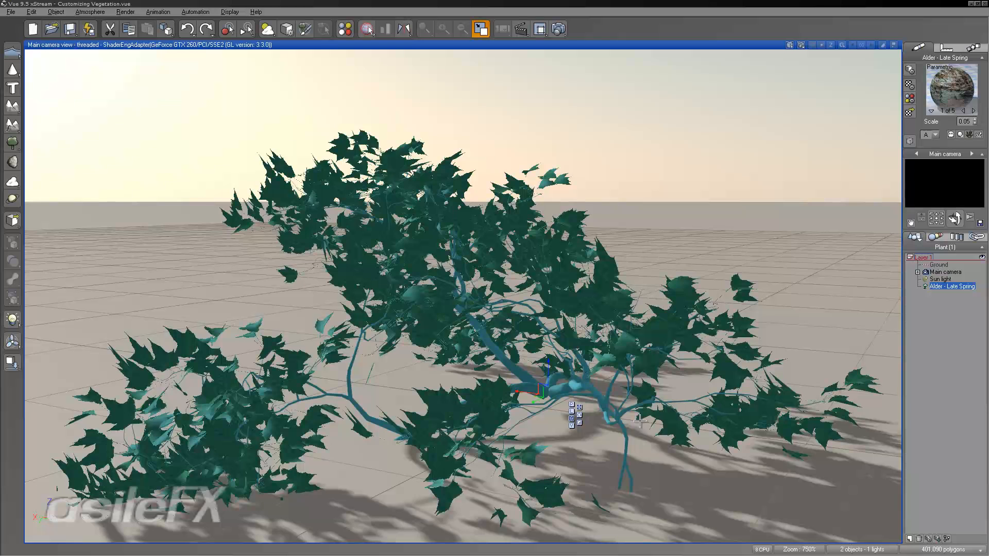
double_click(631, 368)
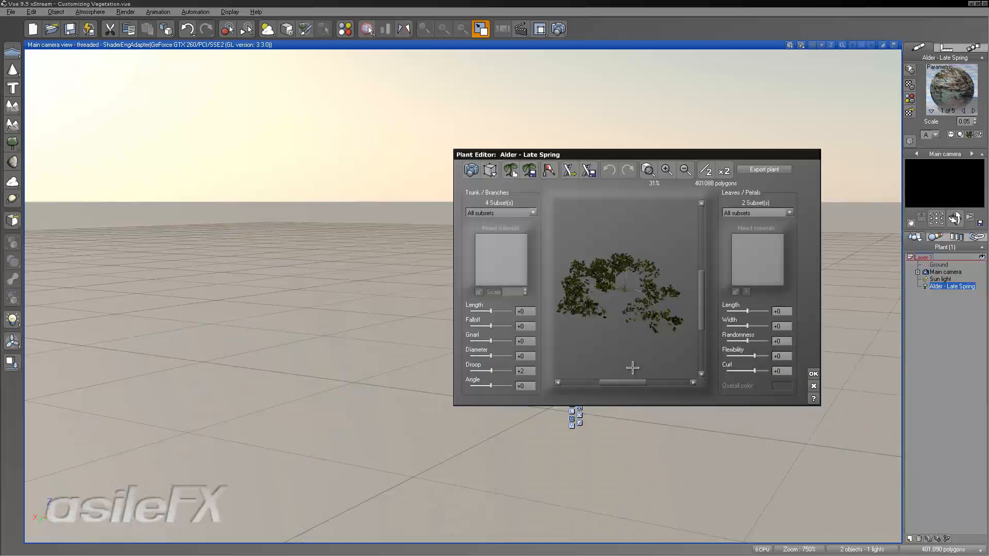
left_click(773, 213)
left_click(768, 223)
left_click(781, 371)
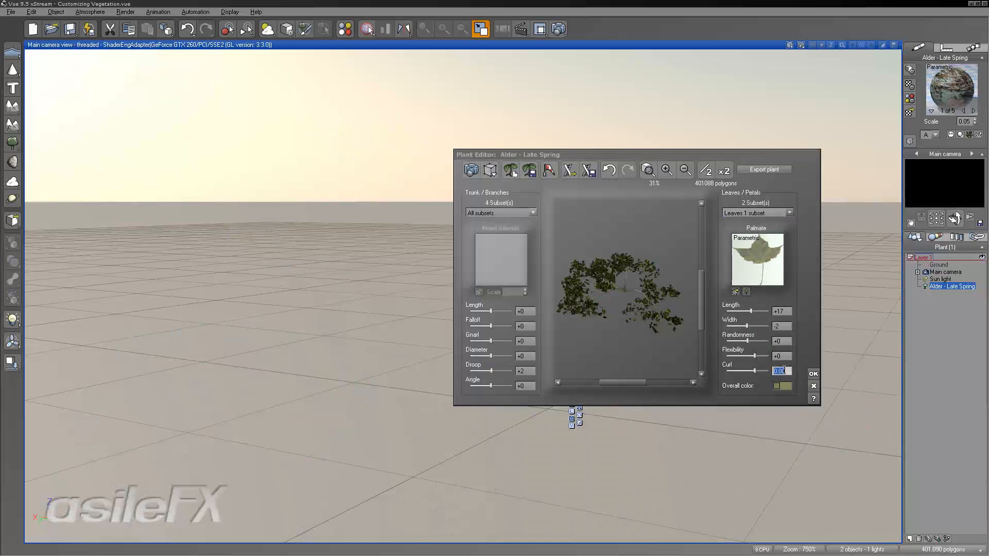
key("Return")
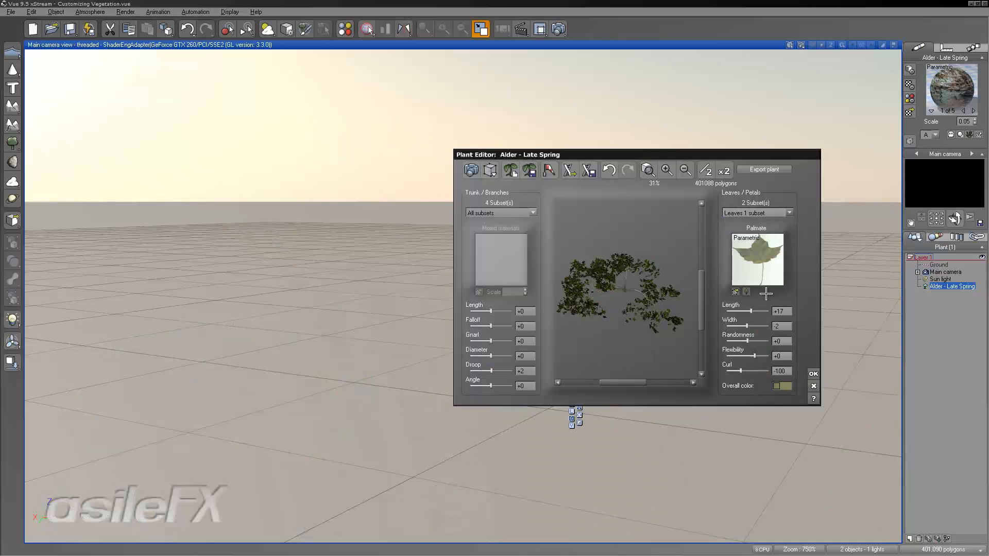
Step: Set the Leaves 2 subset's Curl to -100 and accept the plant edits
left_click(772, 212)
left_click(757, 228)
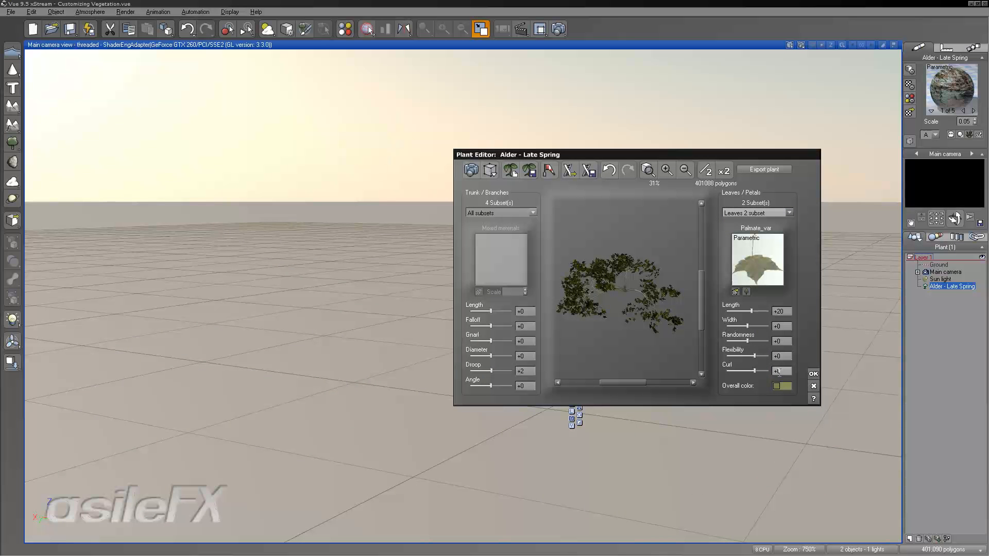
left_click(779, 371)
type("-100")
key("Return")
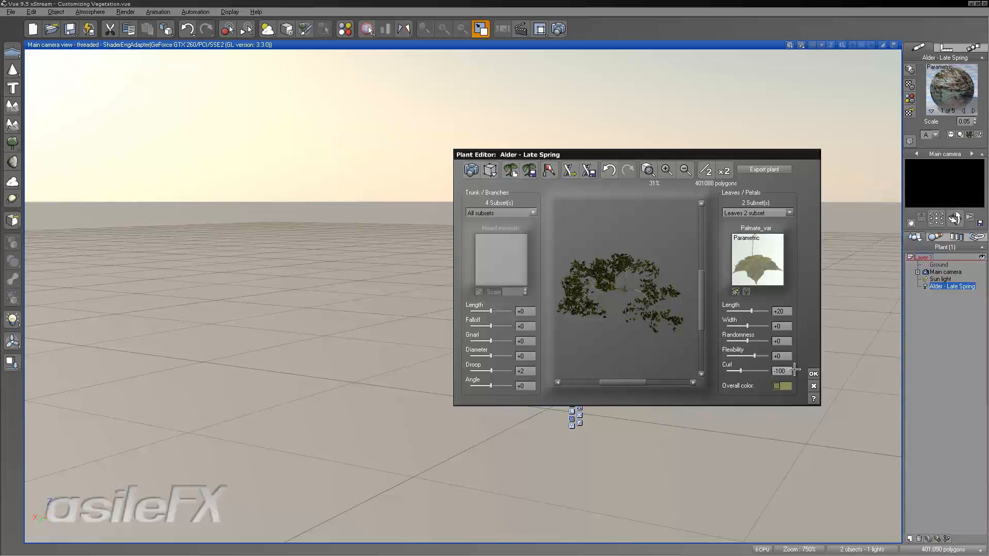
left_click(813, 373)
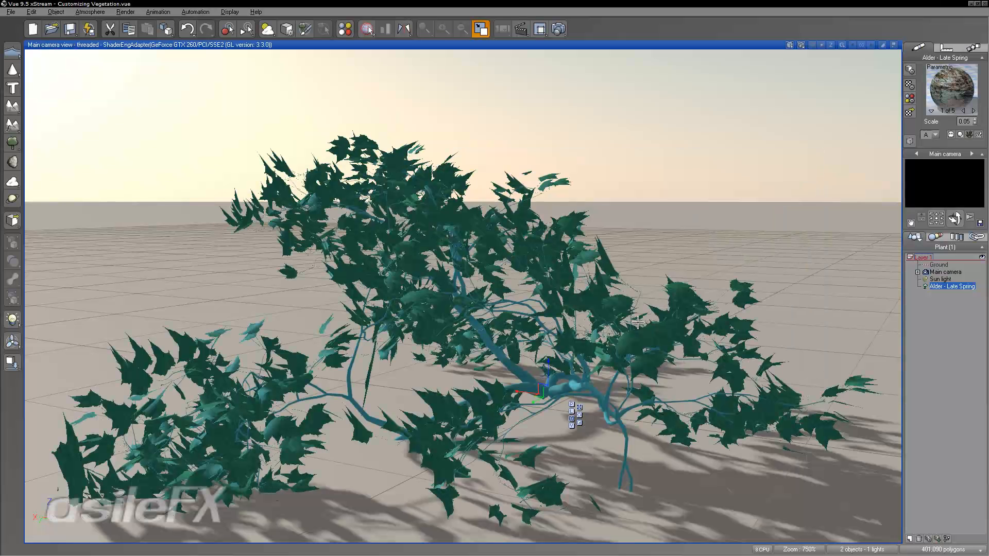
Step: Start saving the edited alder as a new vegetation species with both file name and title Branches_alder
right_click(467, 300)
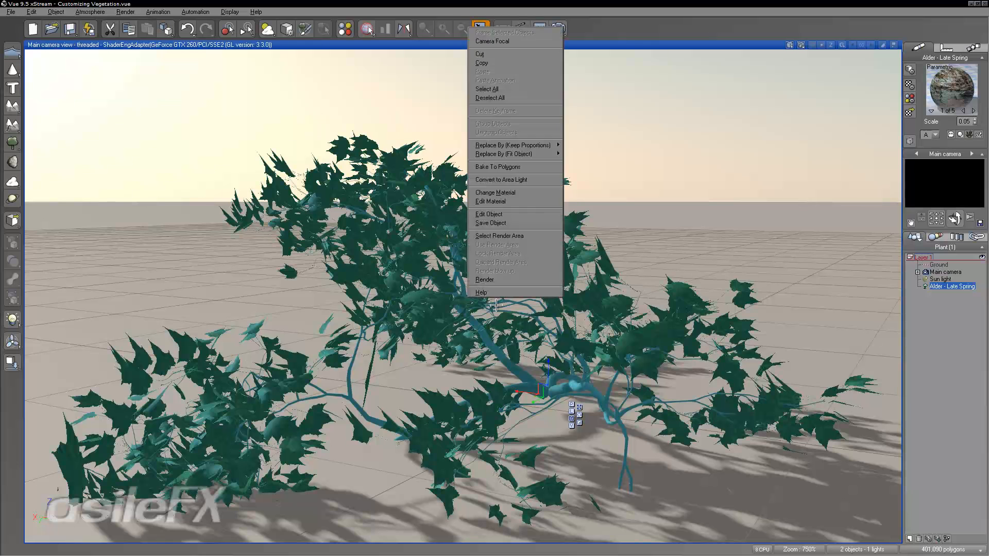
left_click(550, 213)
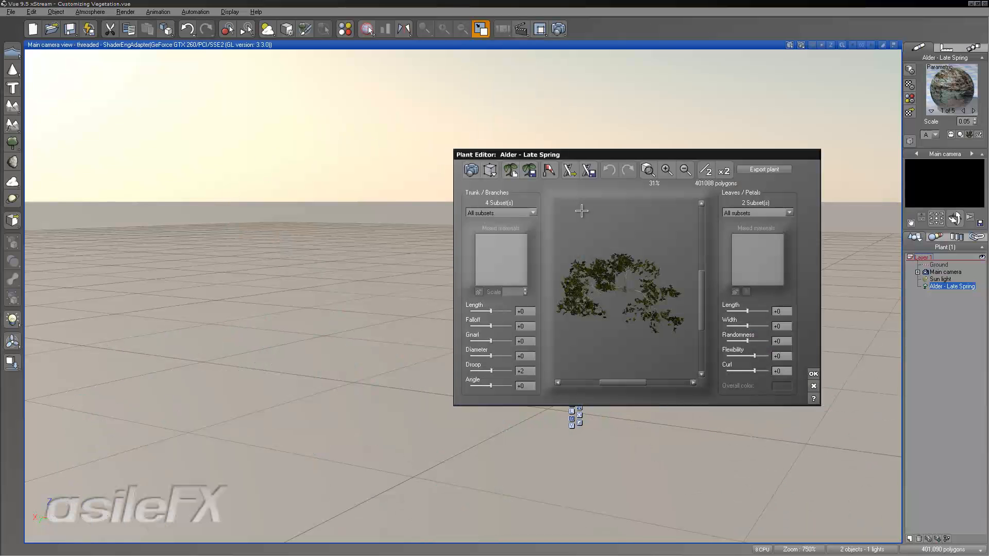
left_click(590, 170)
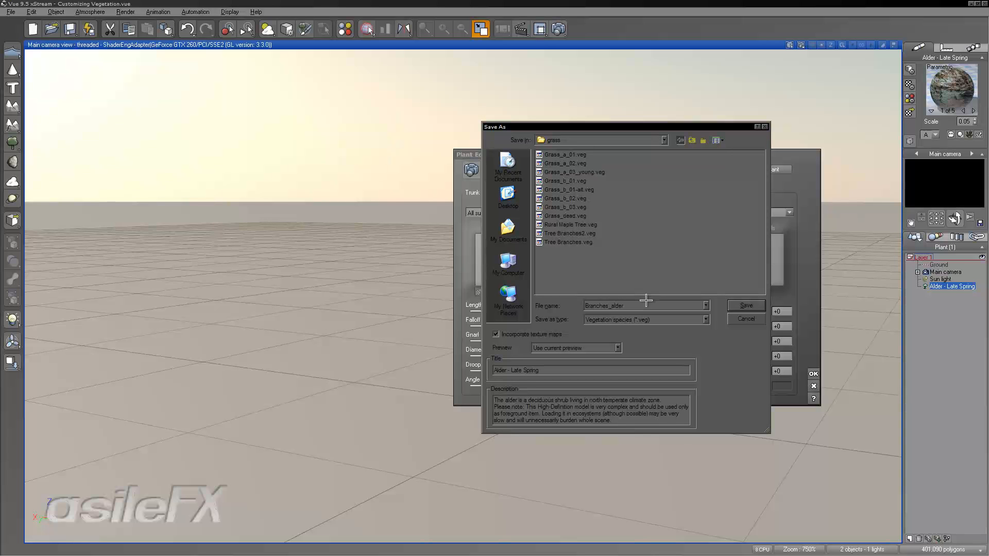
left_click_drag(640, 303, 584, 306)
key("ctrl+c")
triple_click(538, 371)
key("ctrl+v")
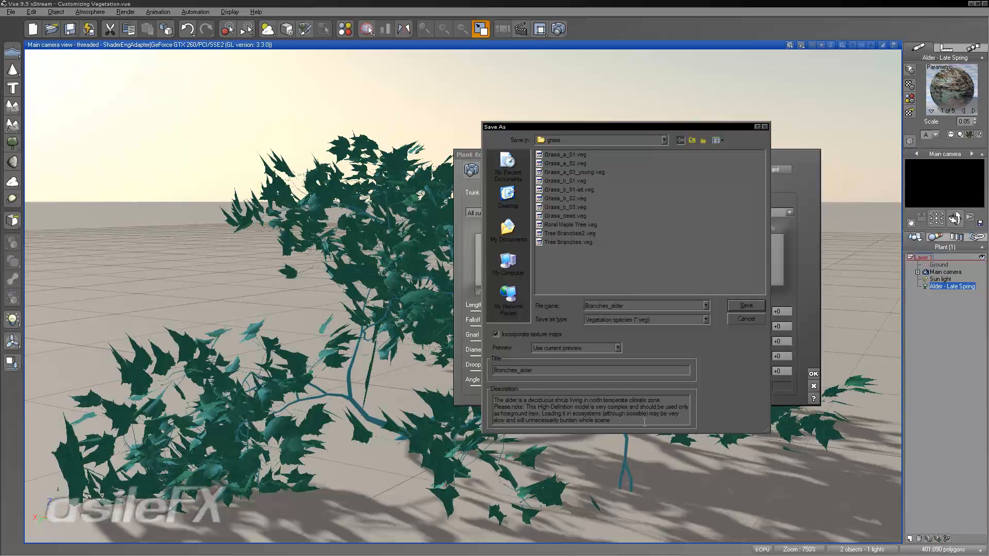
Step: Clear the species description, save the Branches_alder species and close the Plant Editor
key("ctrl+a")
key("Delete")
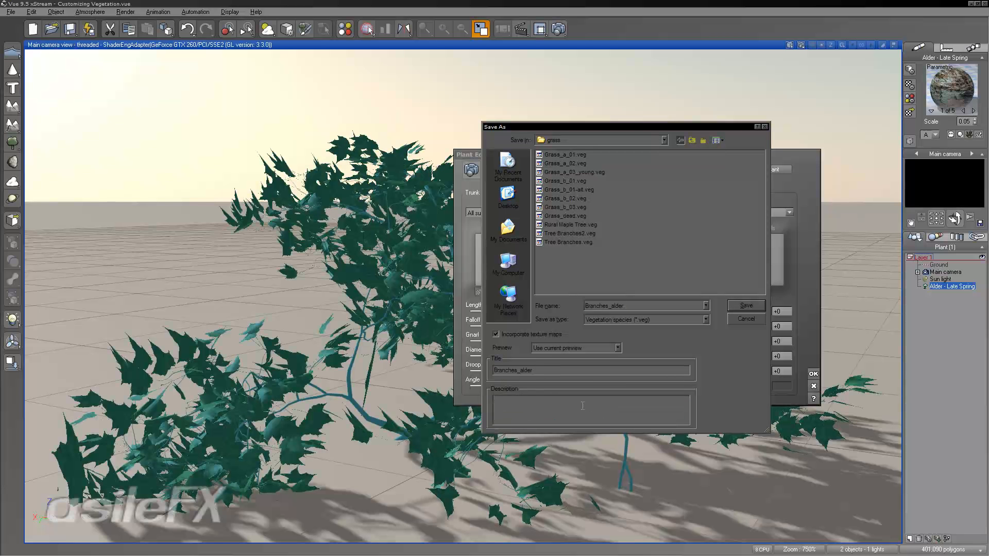
left_click(742, 304)
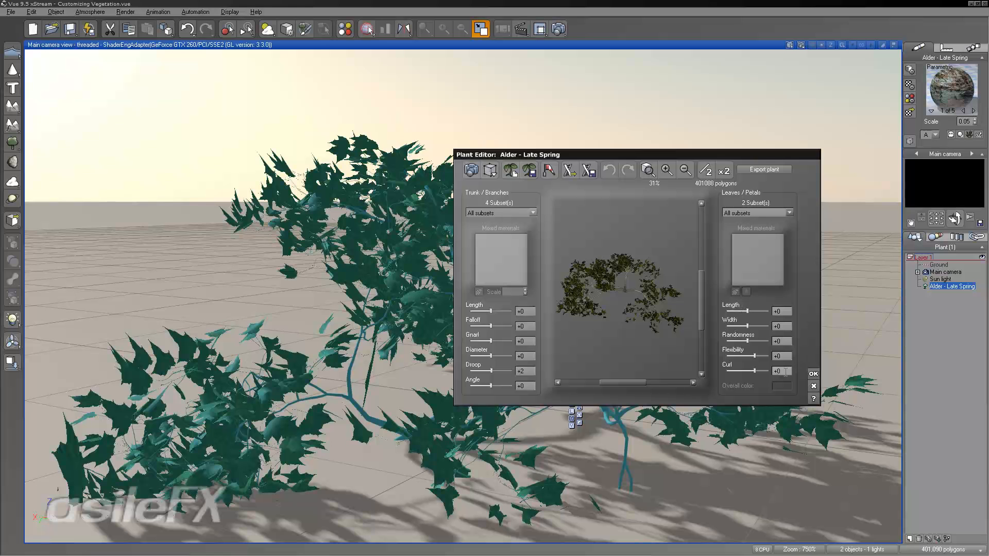
left_click(813, 374)
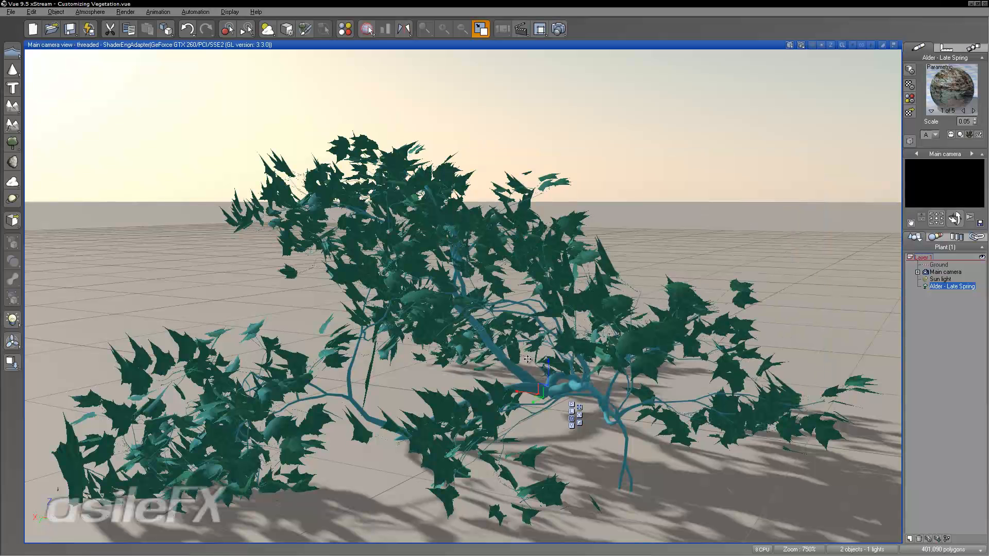
Step: Save the scene as Customizing Vegetation_branches.vue and delete the alder tree from it
left_click(11, 12)
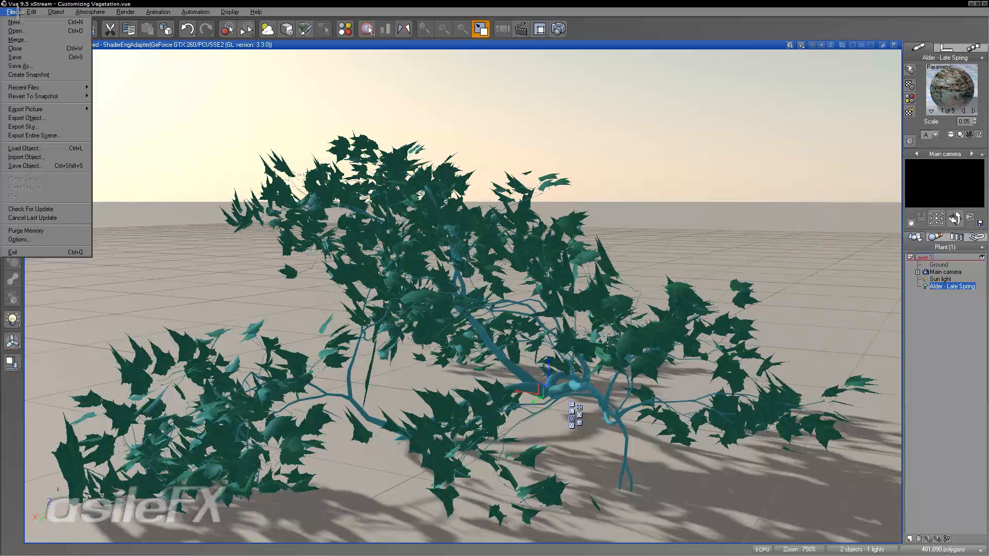
left_click(21, 65)
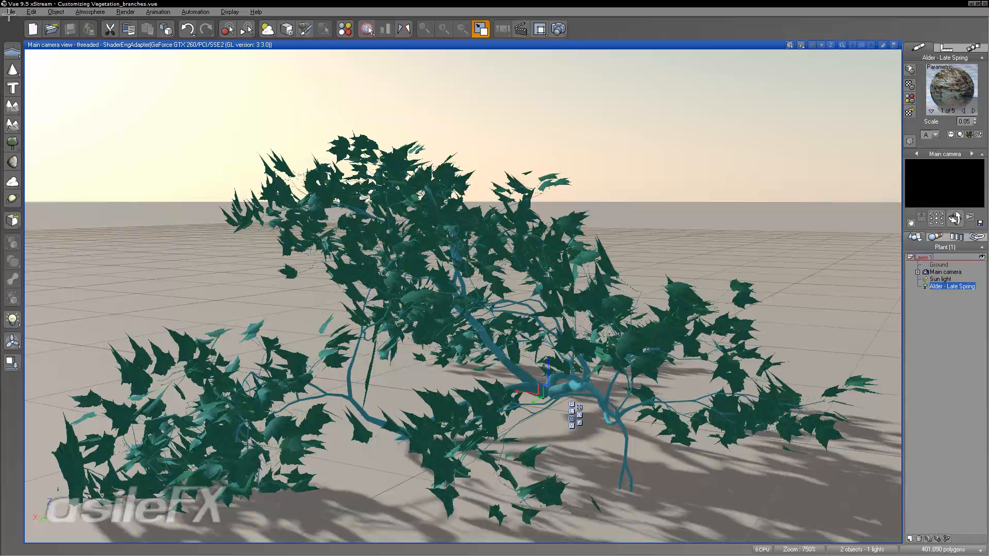
right_click_drag(567, 339, 565, 339)
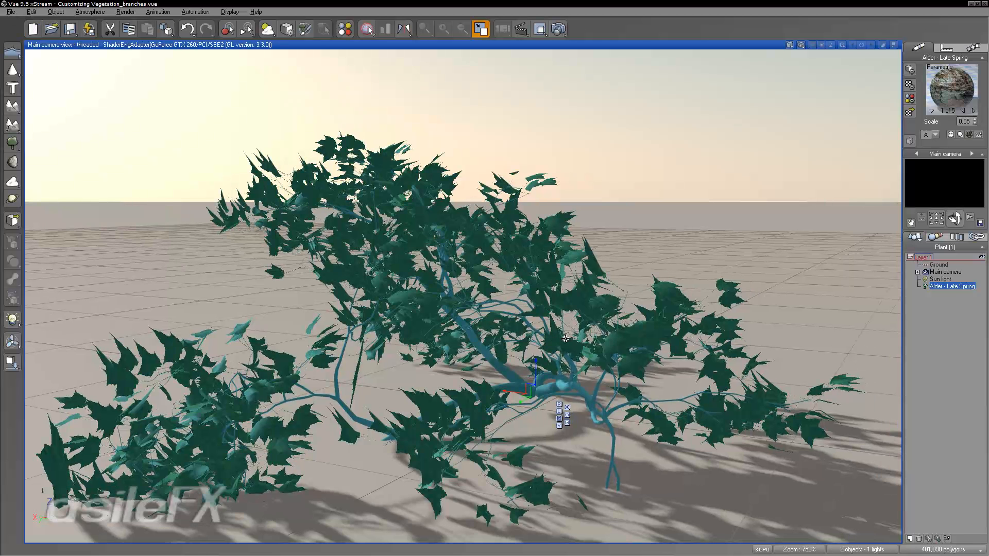
key("Delete")
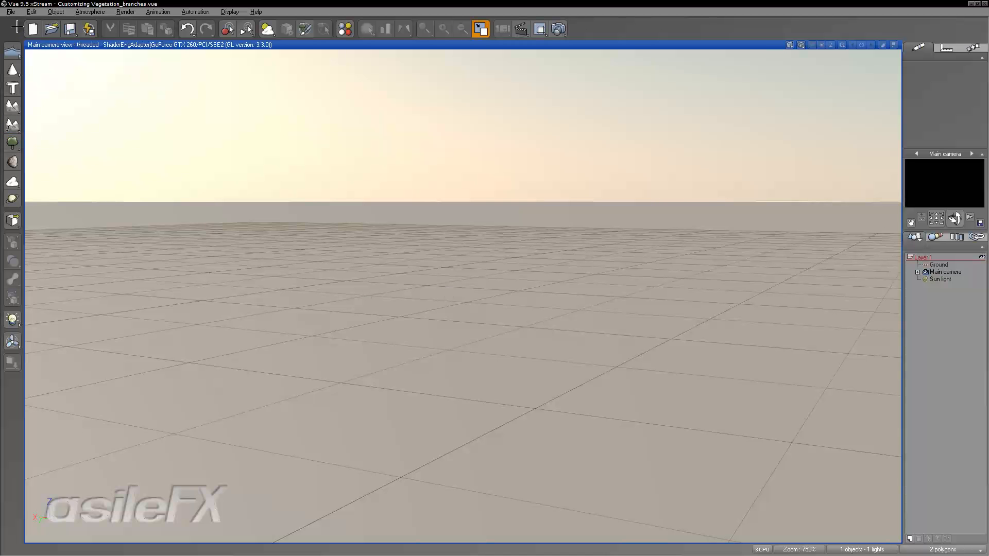
Step: Set one Vue unit to 1 meter, apply the new settings to the current scene and accept the options
left_click(11, 12)
left_click(31, 216)
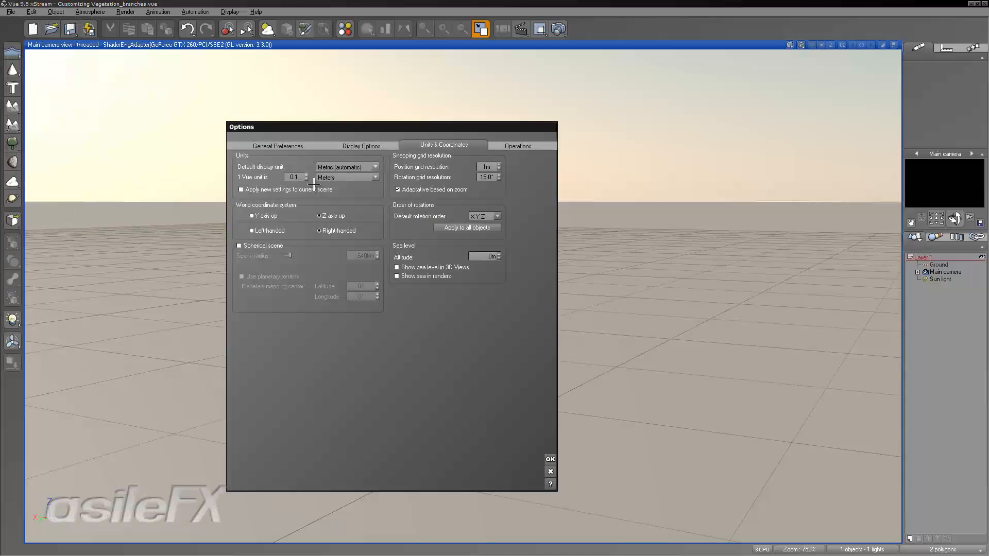
left_click(297, 176)
type("1")
left_click(309, 189)
left_click(550, 459)
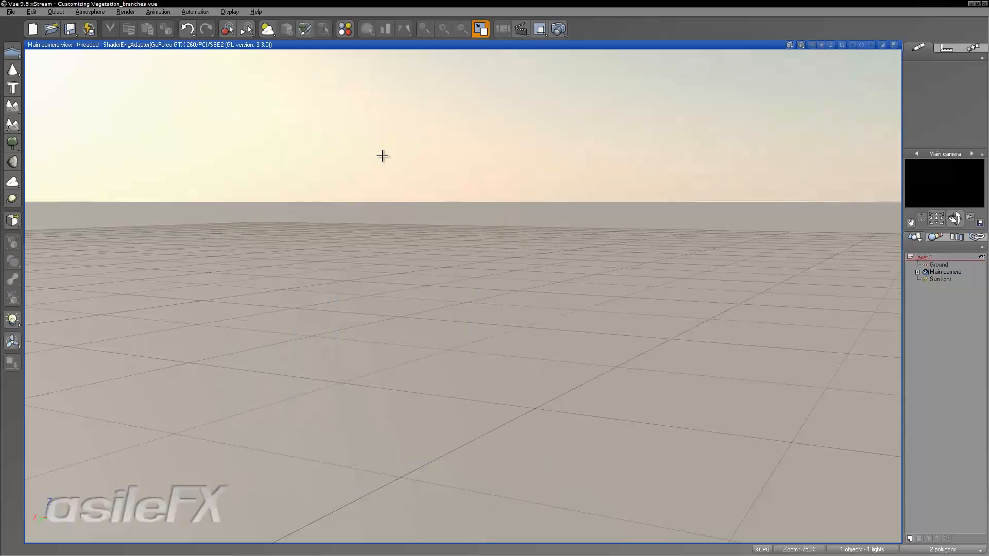
Step: Add a Dead Tree plant from the Trees collection to the scene
left_click(13, 143)
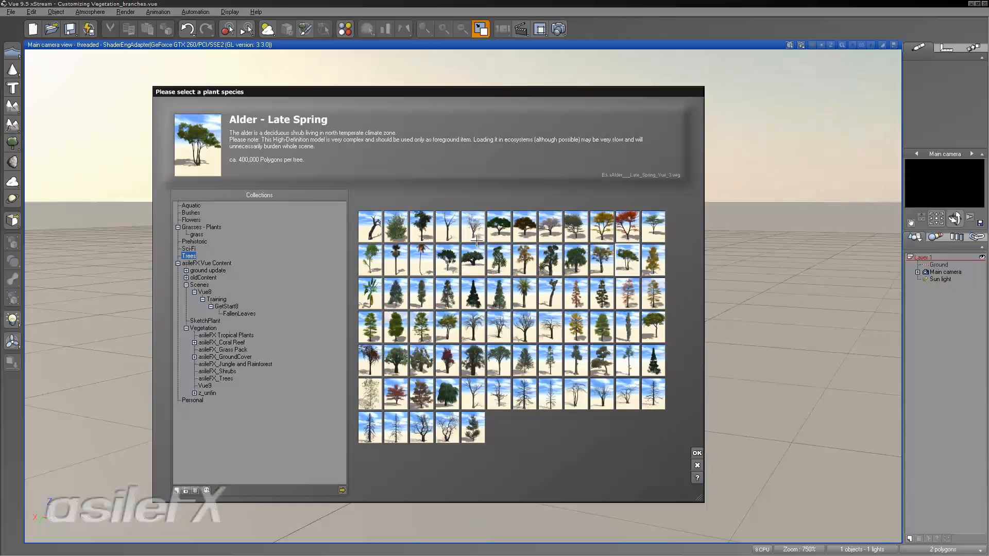
left_click(374, 235)
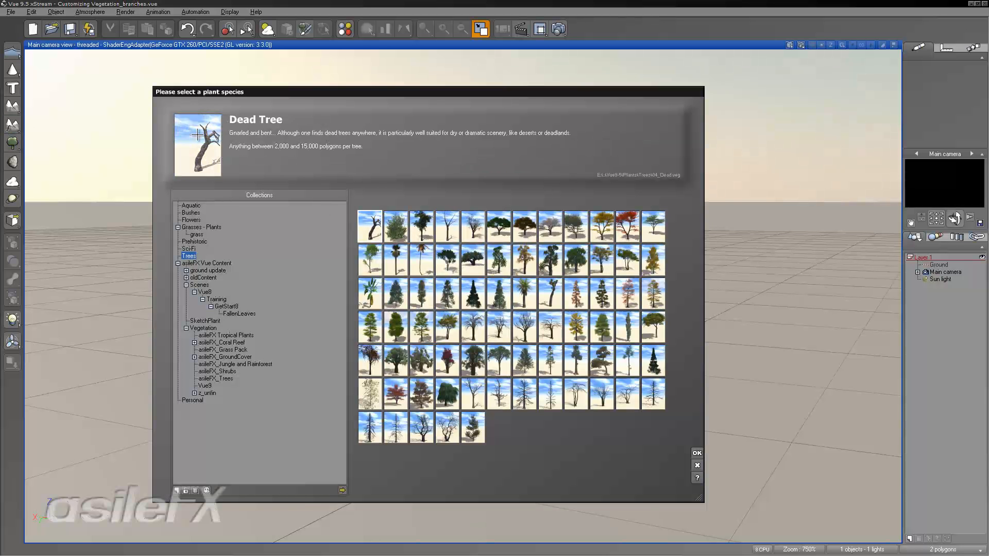
left_click(697, 451)
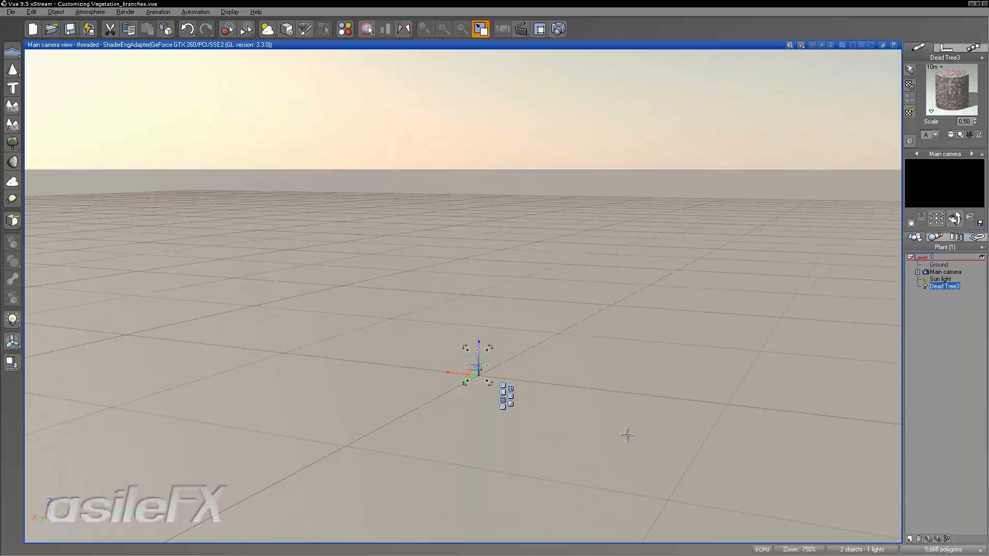
Step: Open the dead tree in the Plant Editor and generate a new variation of it
scroll(618, 470, "up", 7)
right_click_drag(618, 469, 609, 419)
scroll(610, 419, "up", 6)
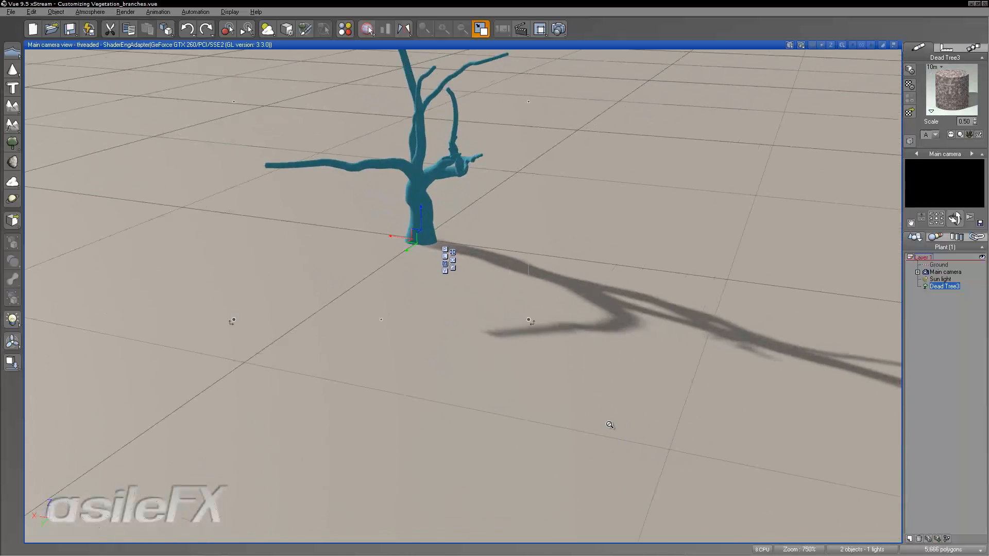
scroll(609, 425, "up", 1)
right_click_drag(611, 312, 613, 320)
scroll(613, 320, "up", 6)
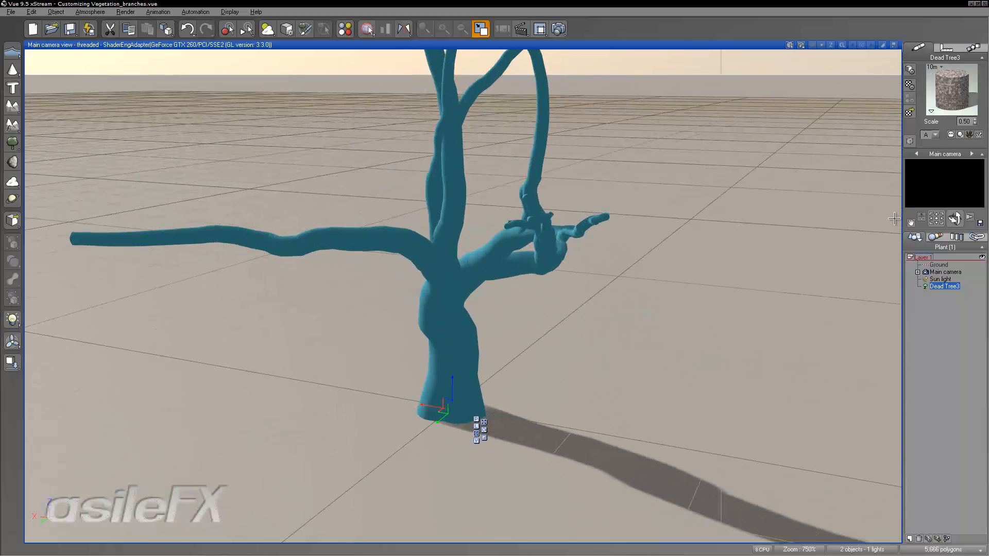
left_click_drag(955, 219, 578, 265)
left_click_drag(955, 218, 773, 230)
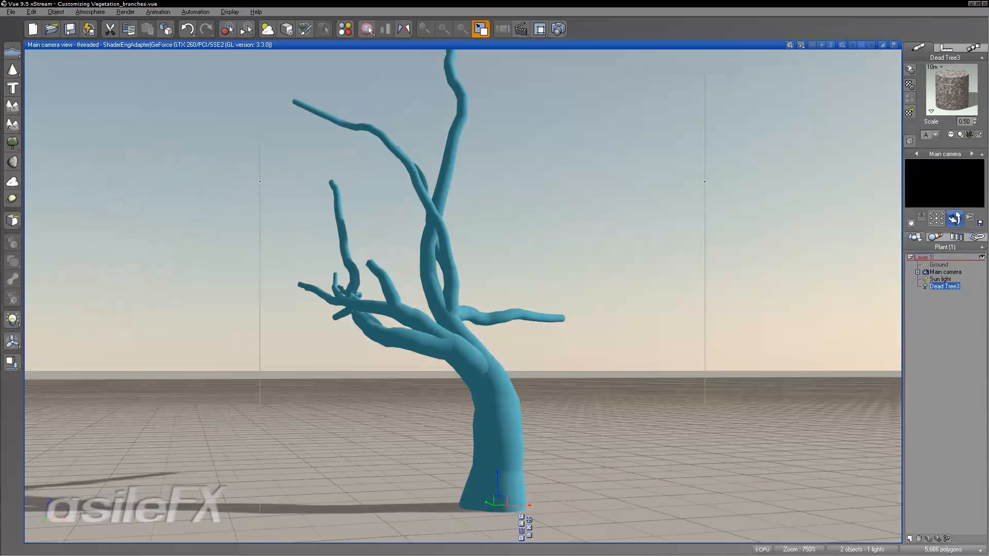
right_click(481, 358)
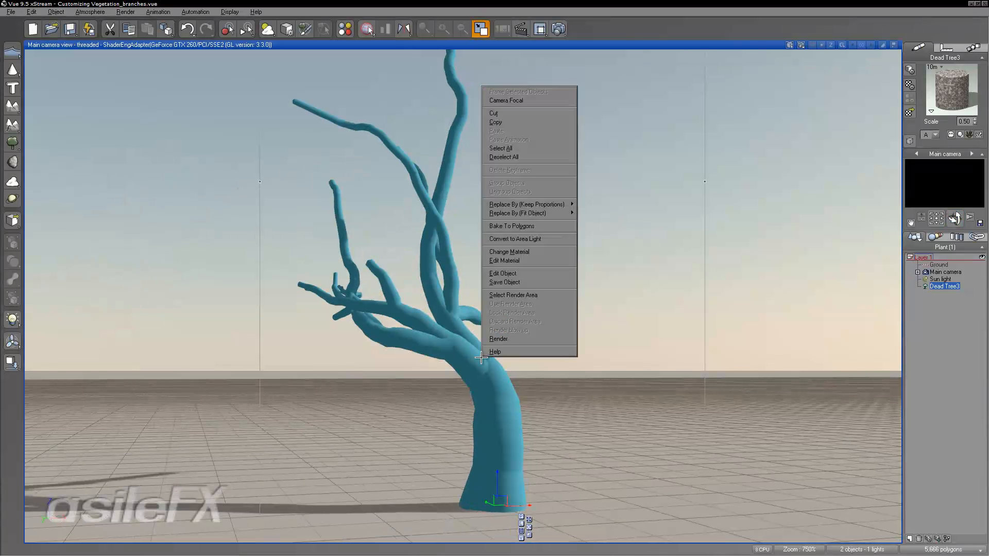
left_click(563, 273)
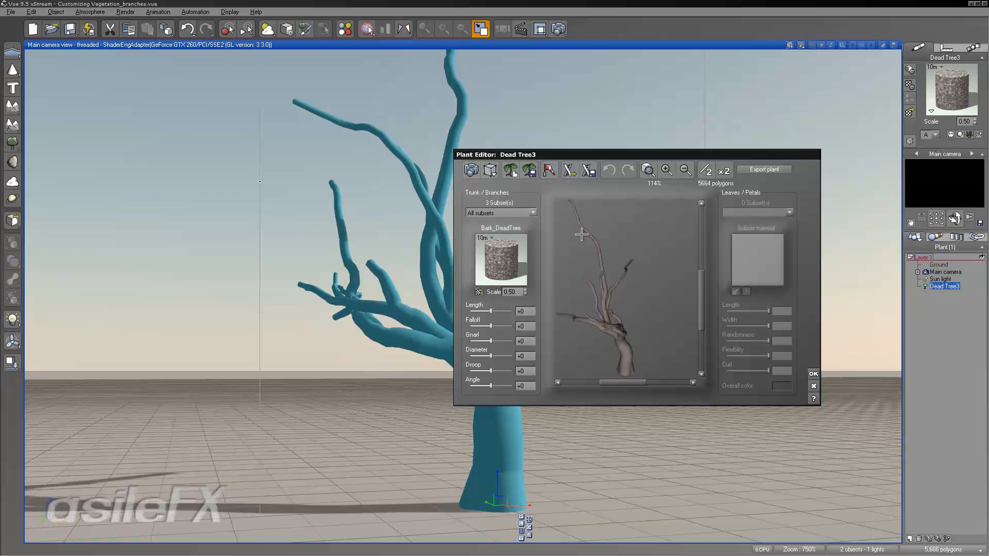
left_click(512, 170)
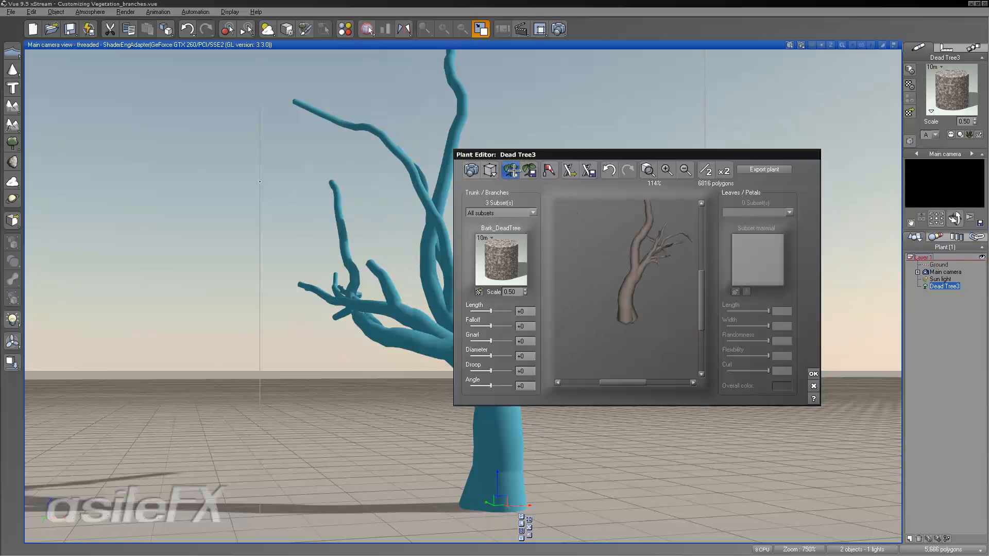
Step: Set the trunk and branches' Falloff to +42, Gnarl to +10 and Angle to +42 for all subsets
left_click_drag(491, 326, 512, 325)
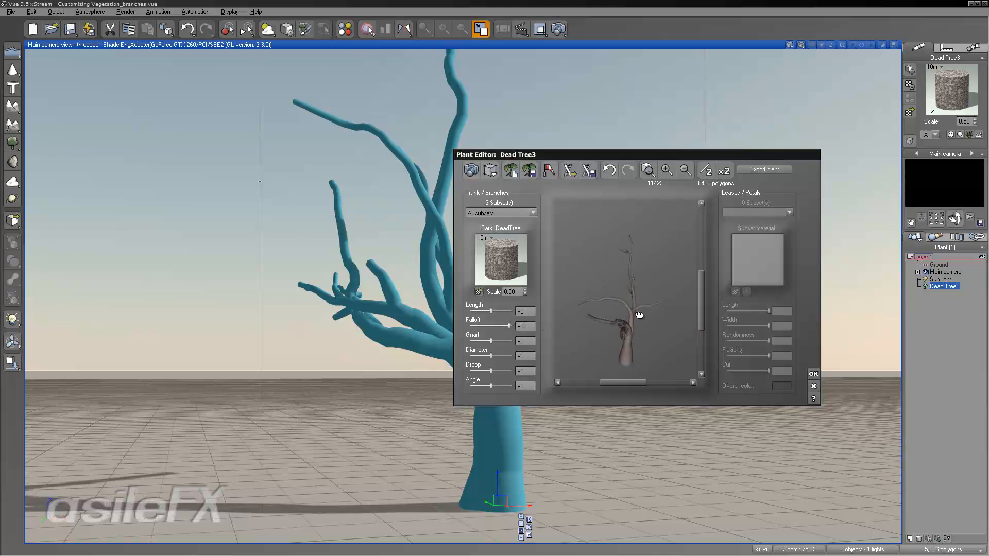
left_click_drag(640, 313, 683, 310)
mouse_move(508, 326)
left_mouse_down()
mouse_move(493, 324)
mouse_move(496, 341)
left_mouse_up()
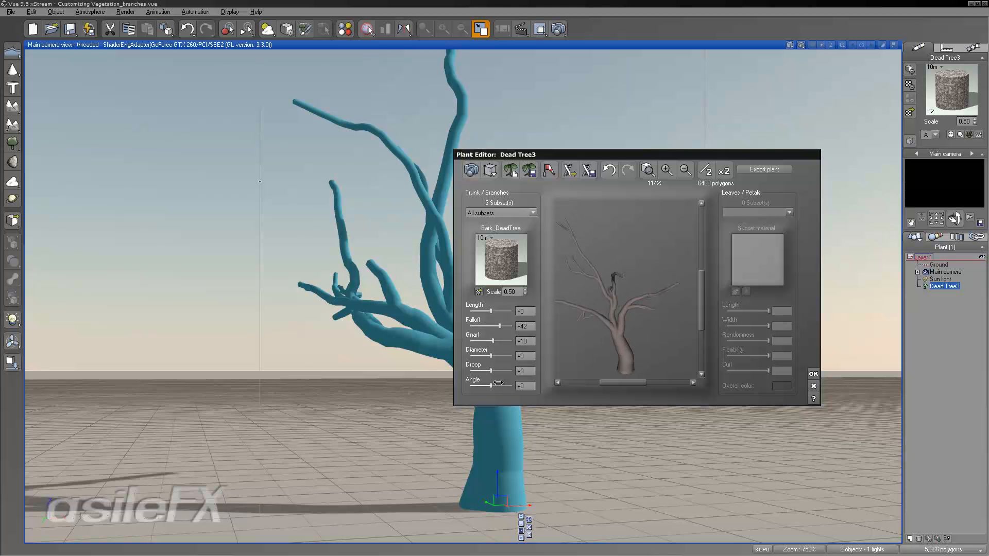
left_click_drag(492, 386, 506, 385)
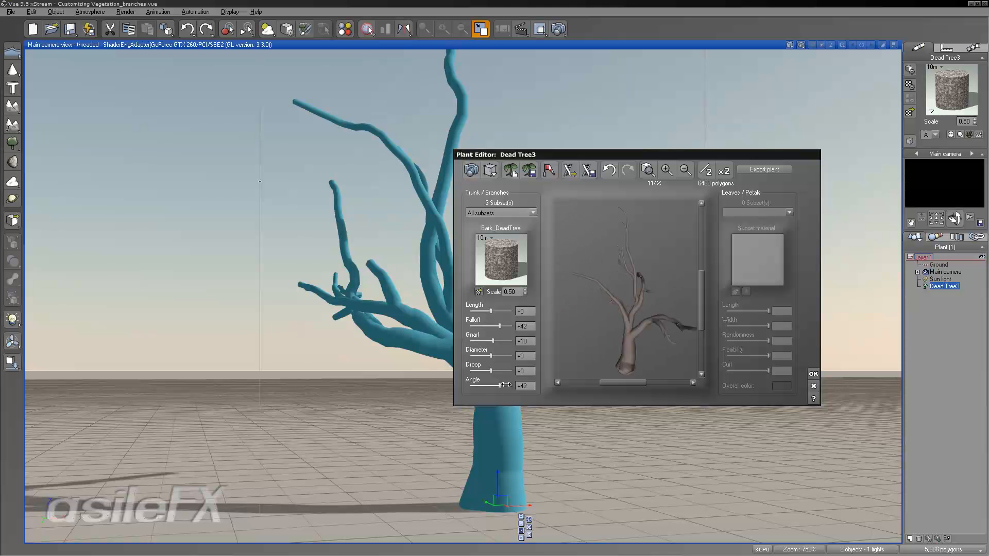
Step: Set the branch Diameter to -12 for all subsets and accept the plant edits
left_click_drag(622, 352, 494, 357)
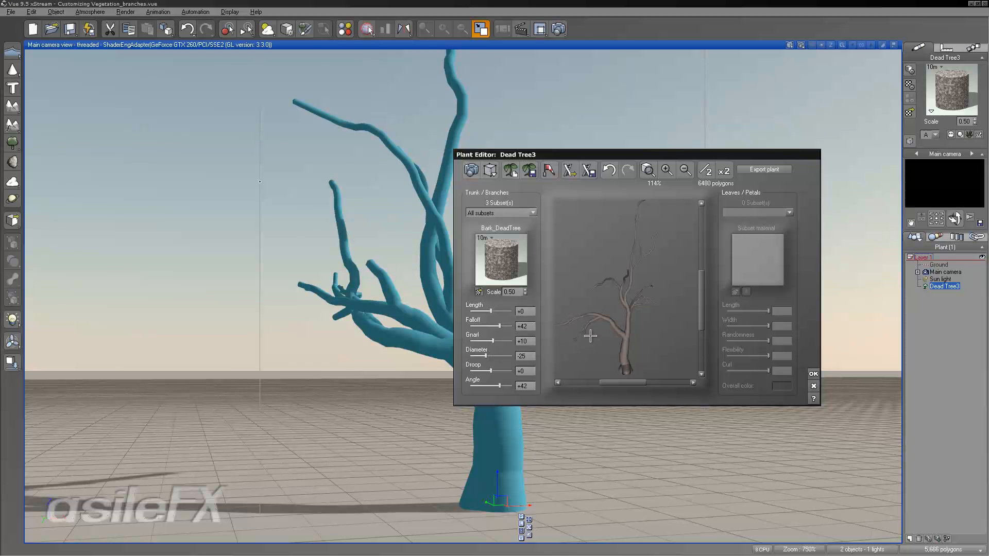
left_click_drag(622, 329, 637, 331)
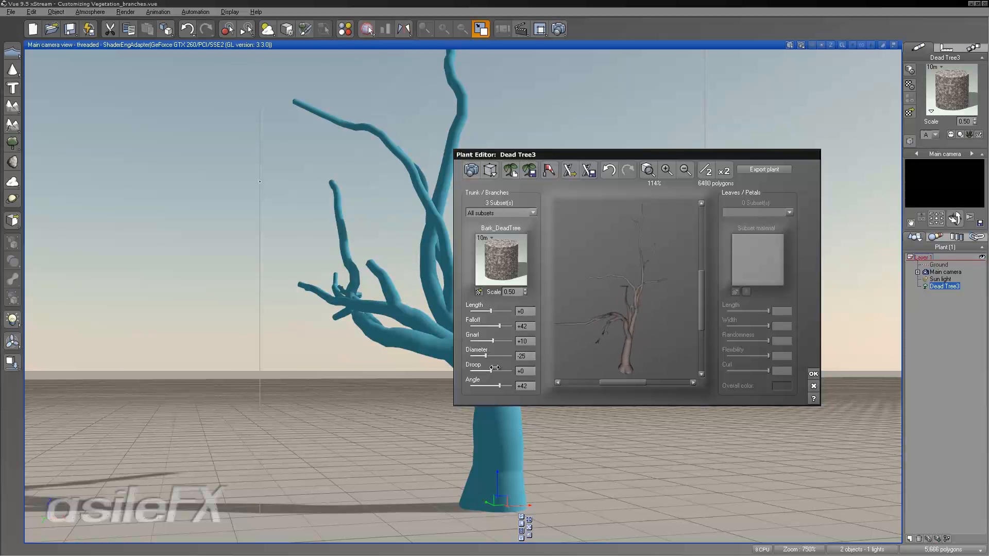
left_click_drag(492, 354, 497, 355)
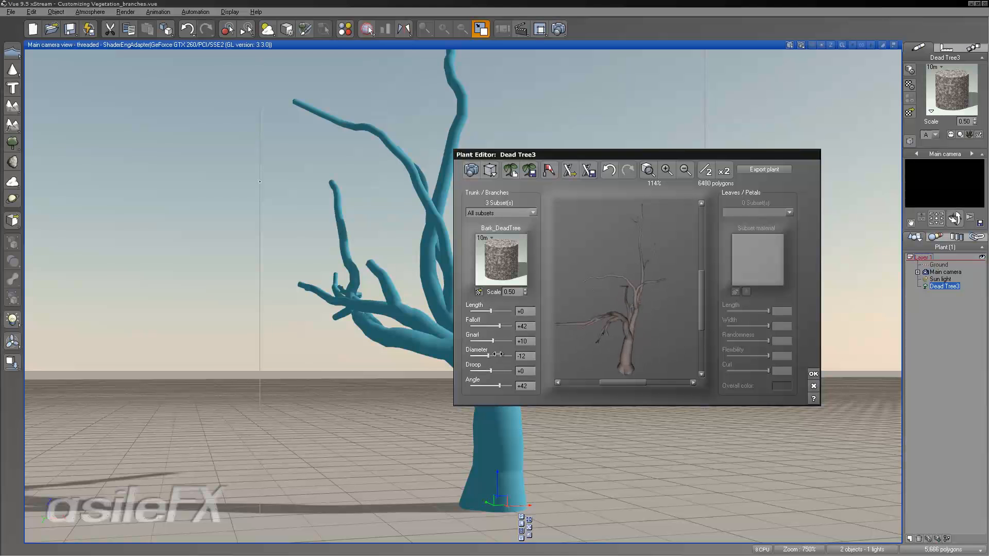
left_click(813, 375)
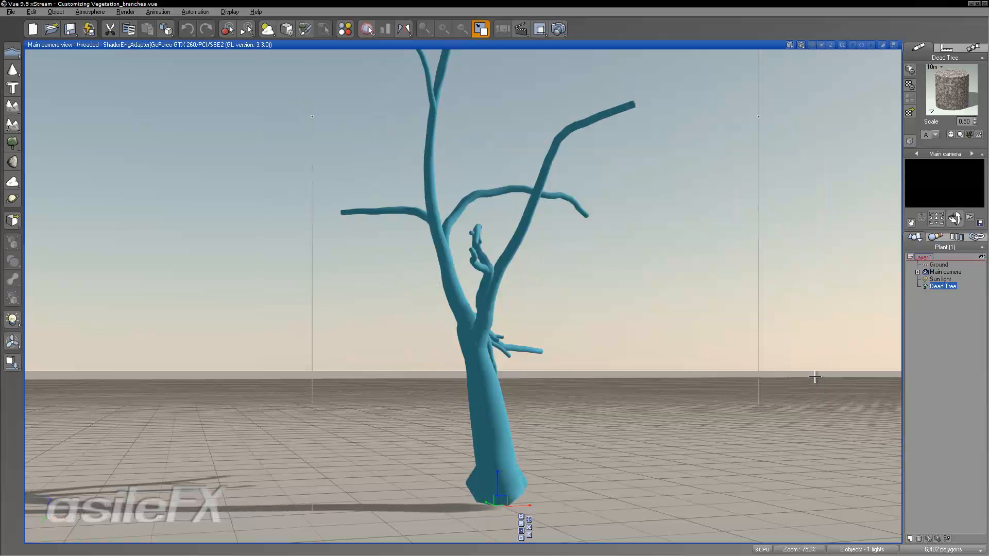
Step: Reopen the dead tree in the Plant Editor and double its polygon resolution
right_click(498, 270)
left_click(539, 458)
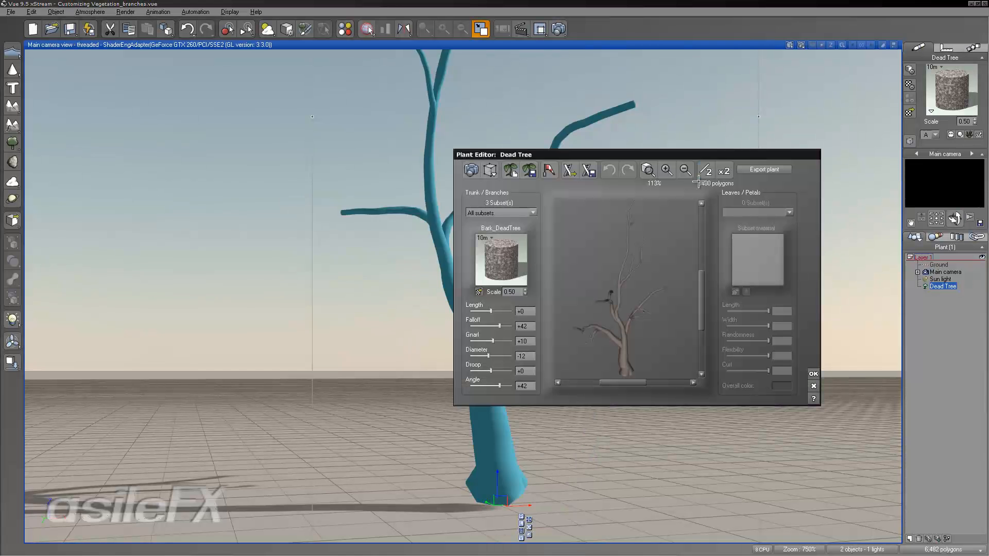
left_click(721, 169)
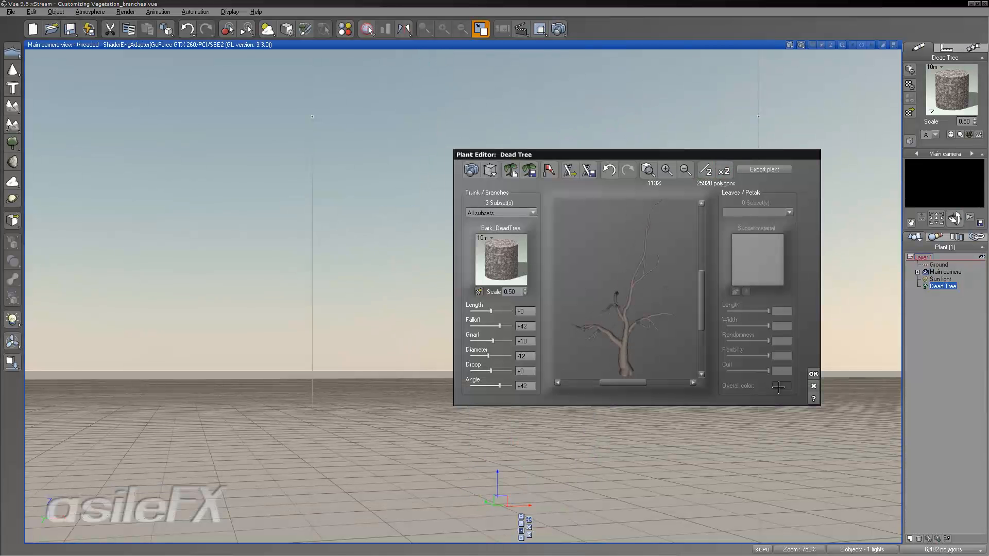
left_click_drag(574, 252, 595, 253)
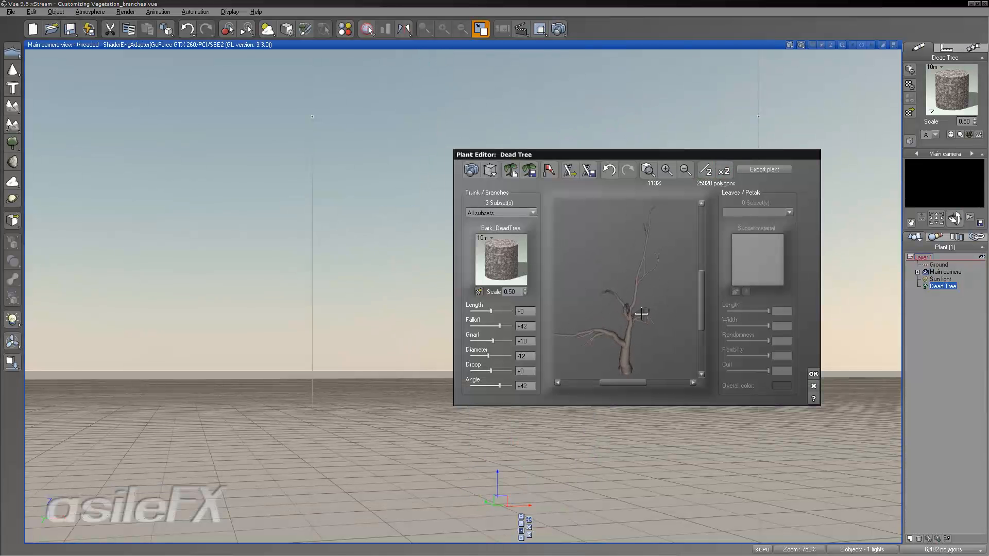
Step: Generate several new variations of the dead tree with the current branch settings
left_click(510, 170)
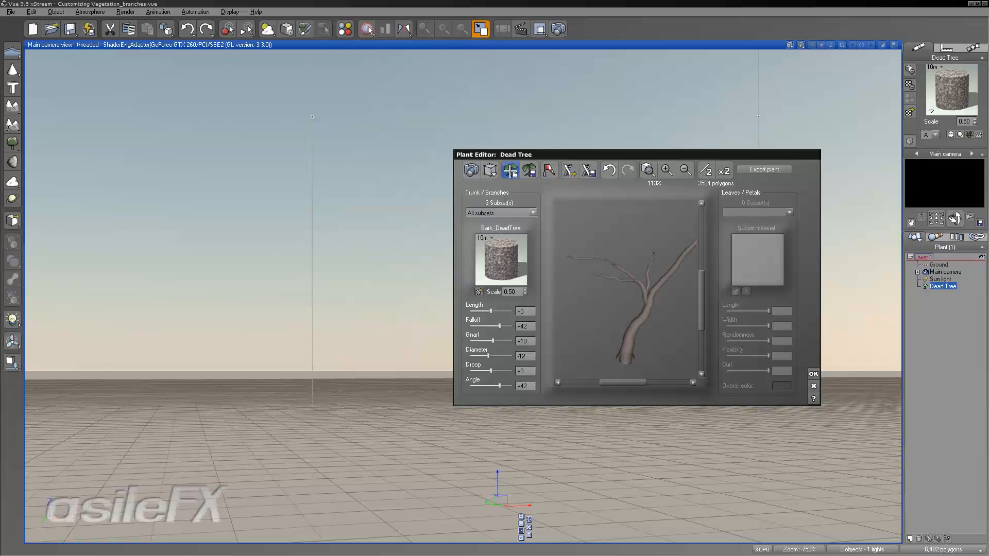
left_click(510, 171)
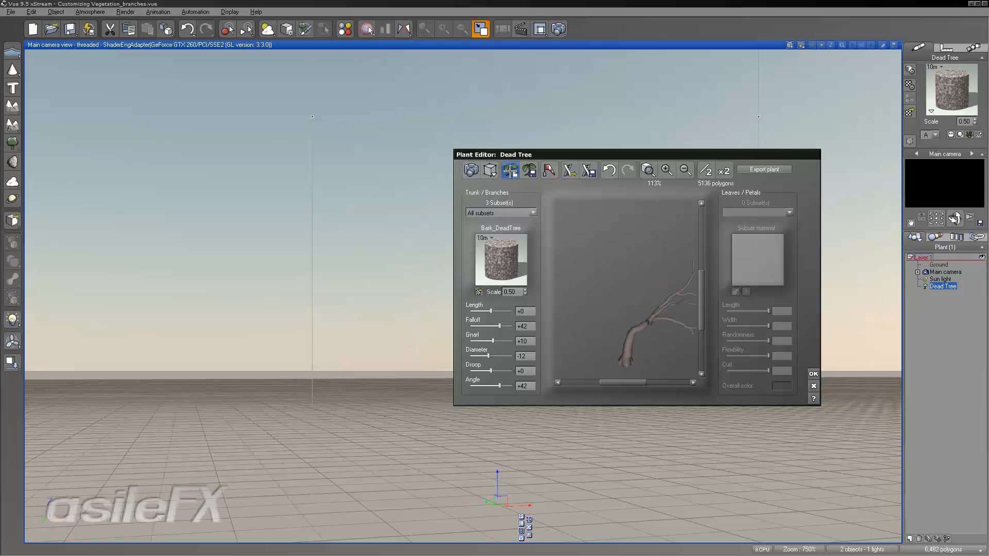
left_click(510, 170)
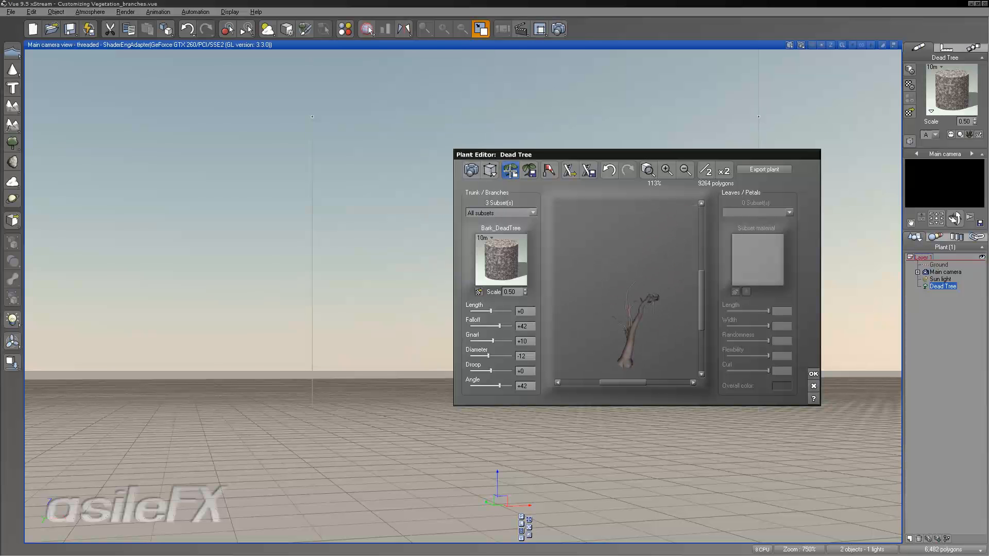
left_click(510, 171)
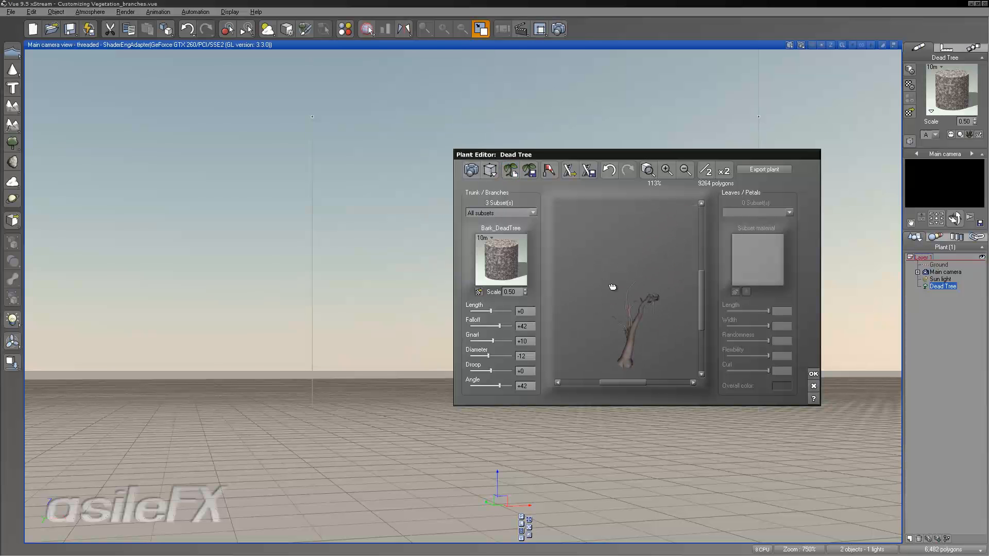
left_click(511, 171)
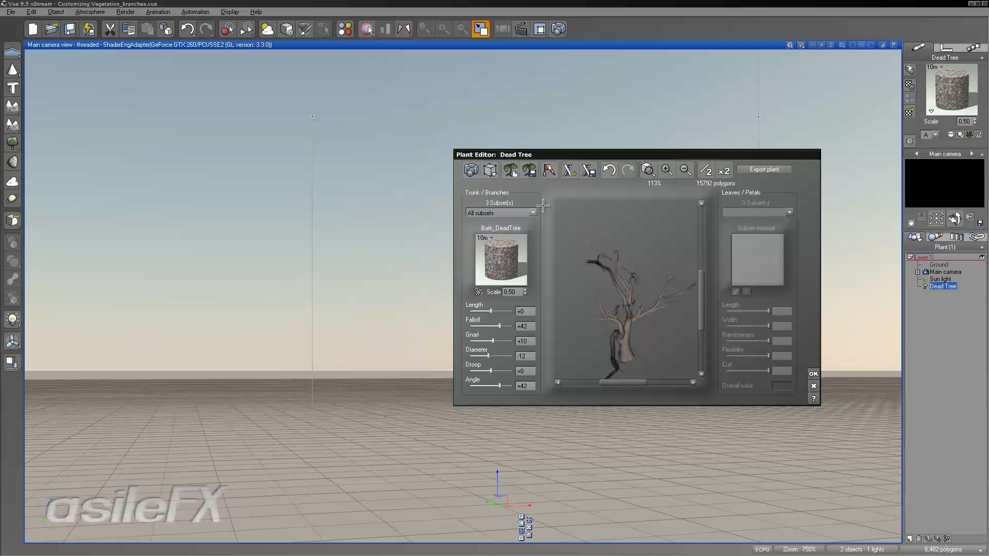
left_click(509, 172)
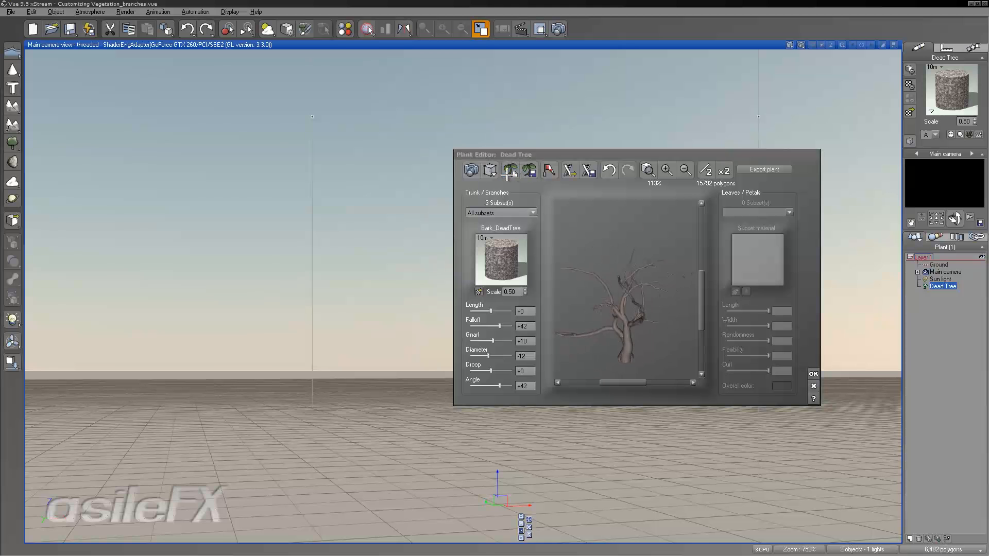
left_click(510, 172)
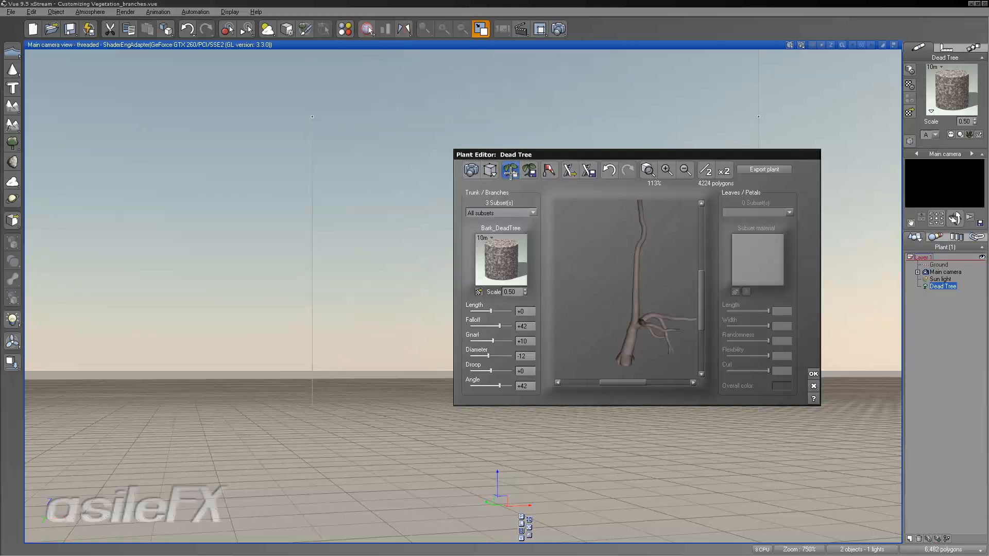
Step: Set the branch Falloff to -39 and Gnarl to +35, and generate a series of new variations of the dead tree
mouse_move(499, 325)
left_mouse_down()
mouse_move(483, 326)
mouse_move(502, 340)
left_mouse_up()
left_click(510, 170)
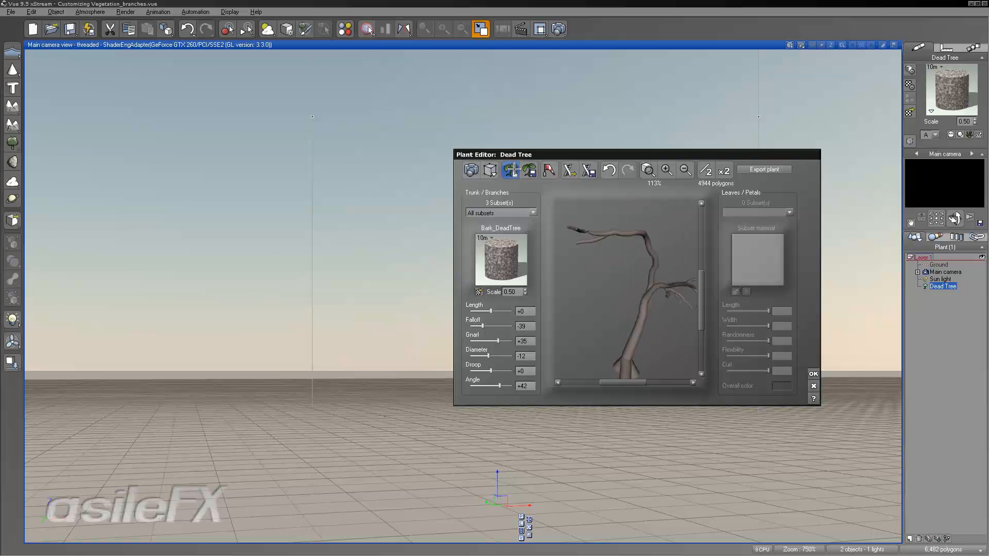
left_click(514, 170)
left_click(514, 170)
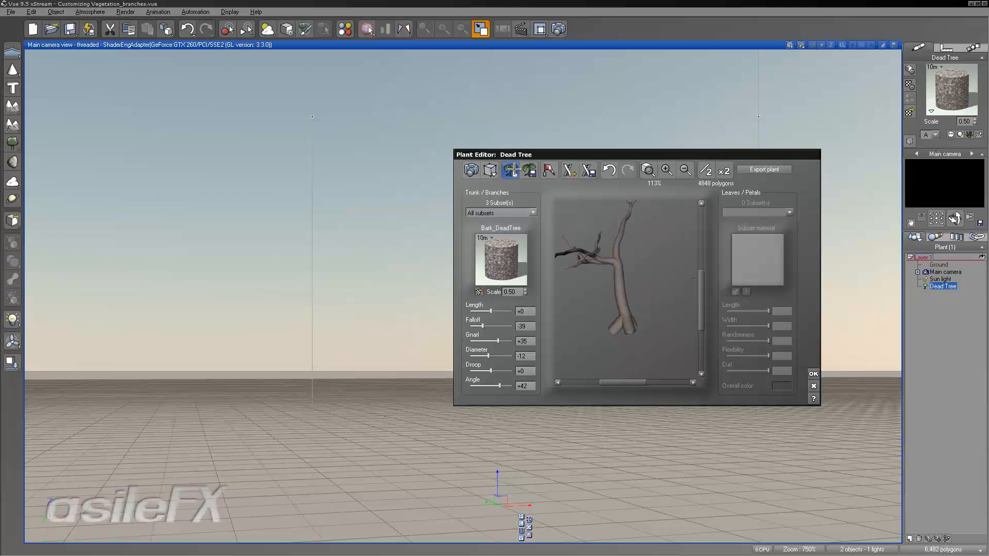
left_click(514, 170)
left_click(514, 170)
left_click(514, 169)
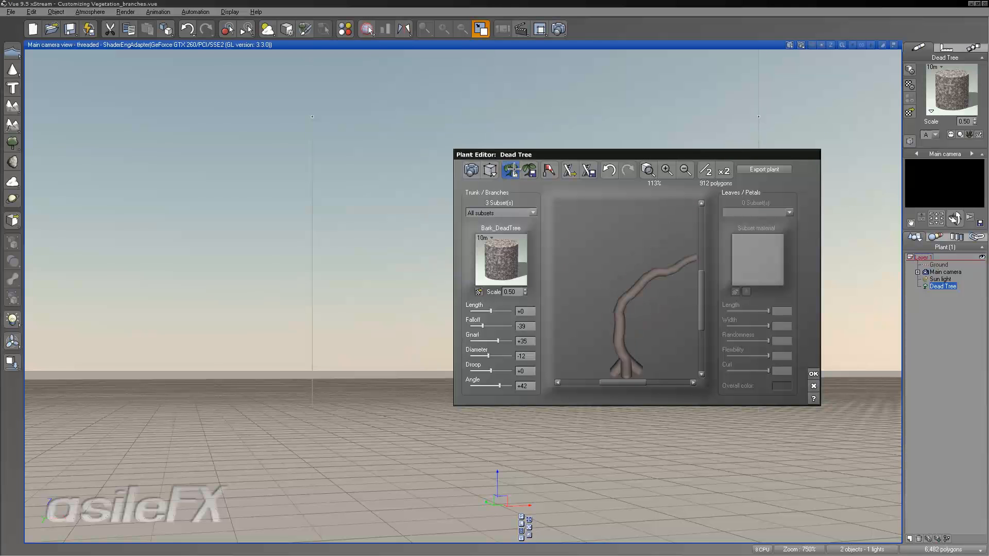
left_click(514, 169)
left_click_drag(611, 263, 653, 275)
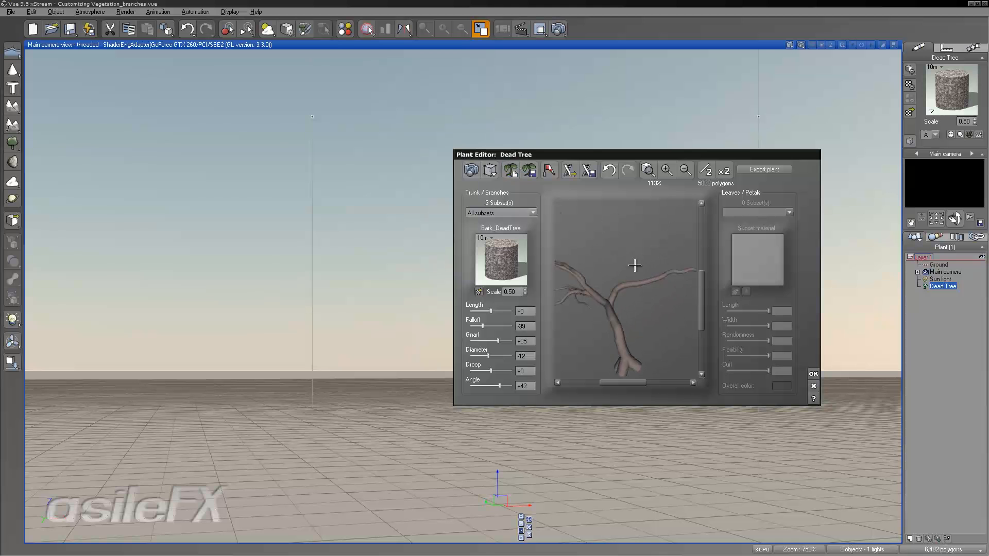
left_click(514, 170)
left_click(514, 170)
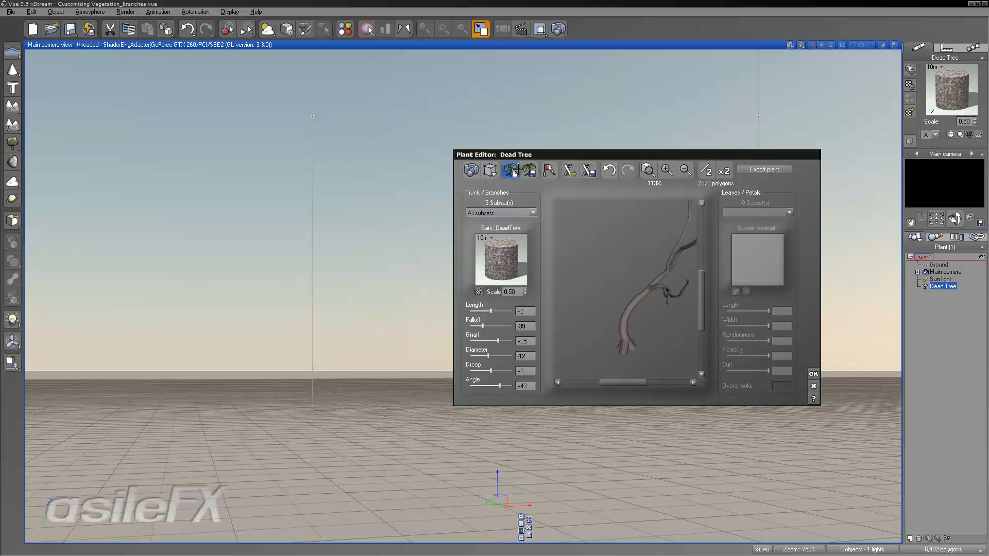
left_click(514, 170)
left_click(514, 170)
left_click(513, 170)
left_click(514, 170)
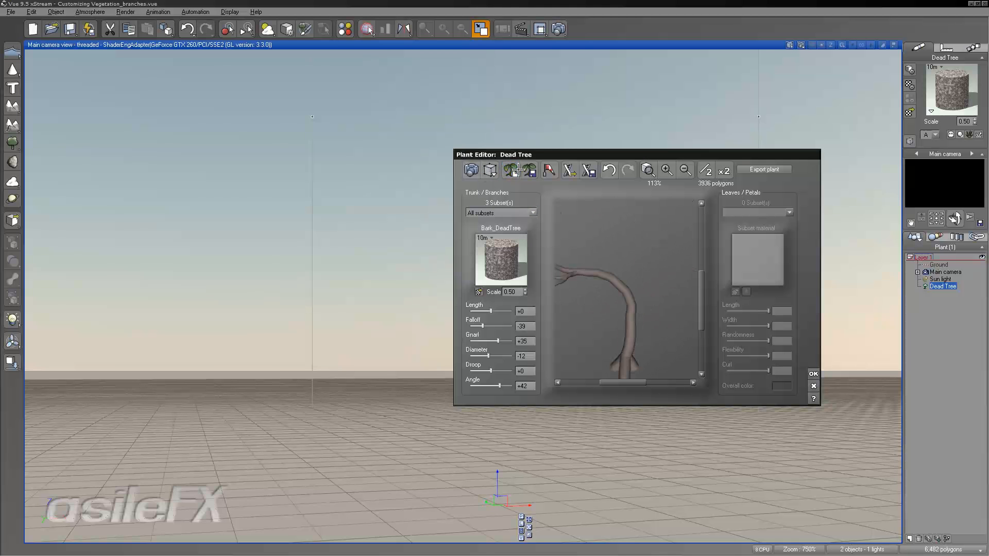
left_click(513, 170)
left_click_drag(603, 245, 679, 252)
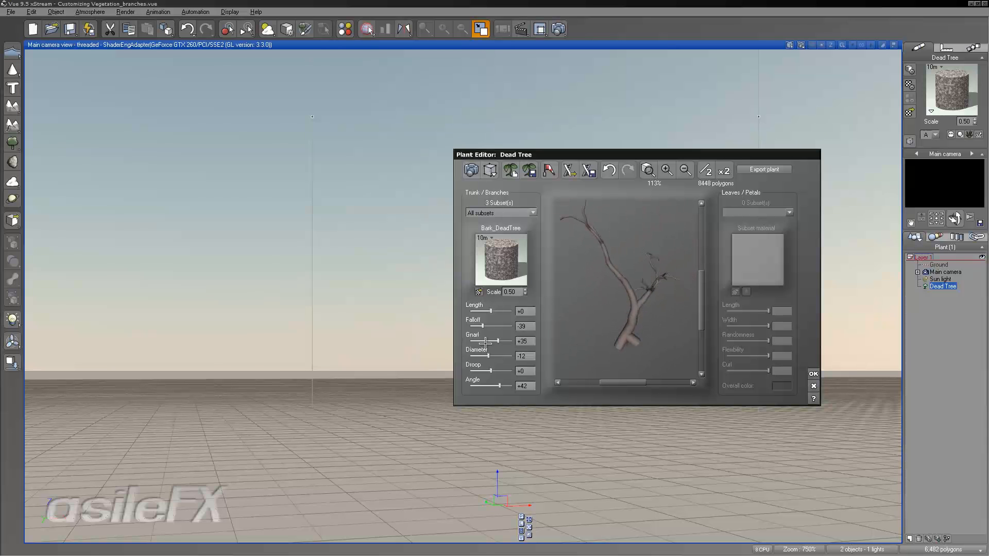
Step: Set the branch Gnarl to +13 for all subsets of the dead tree and undo the last variation
left_click_drag(498, 340, 508, 341)
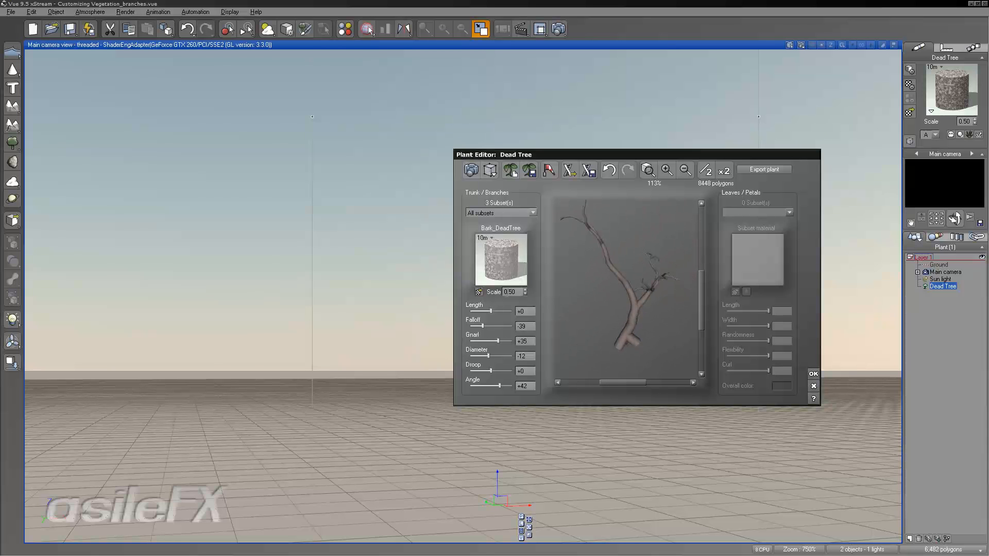
left_click(610, 170)
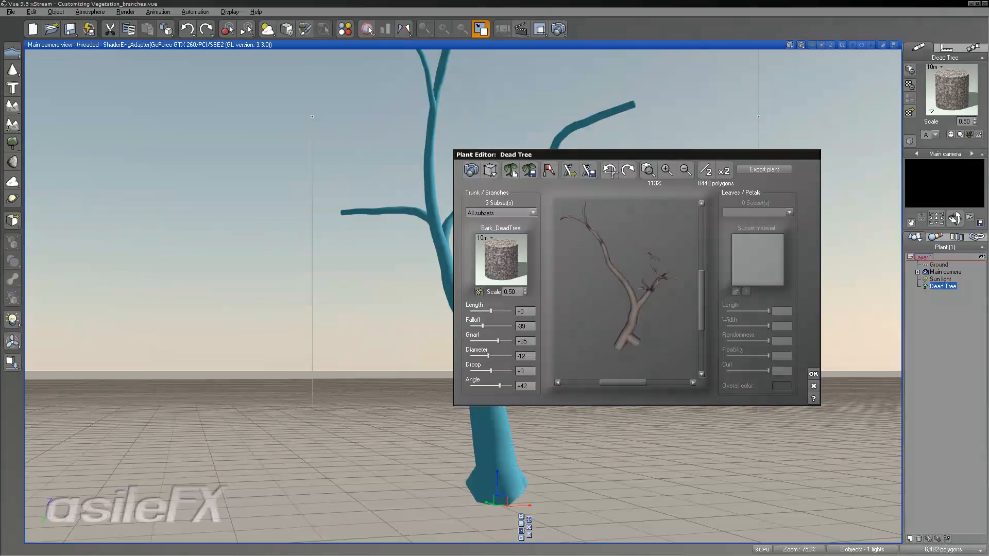
left_click(610, 170)
left_click(510, 170)
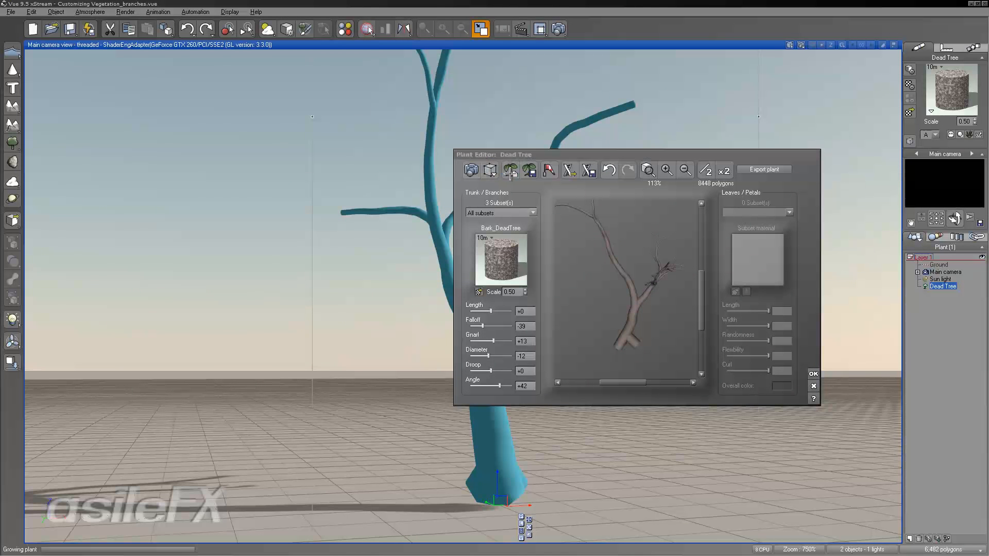
left_click(610, 170)
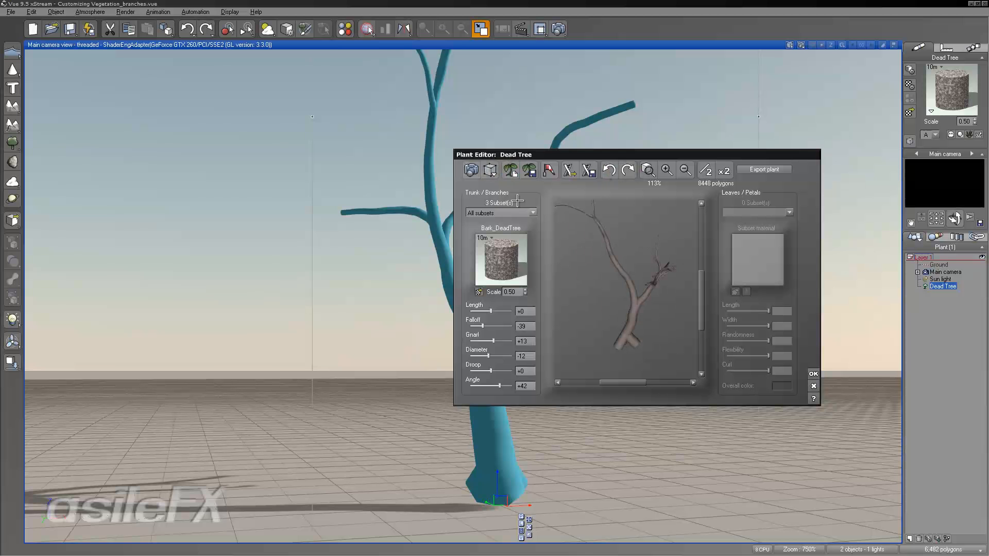
Step: Generate a series of new variations of the dead tree
left_click(513, 170)
left_click(514, 170)
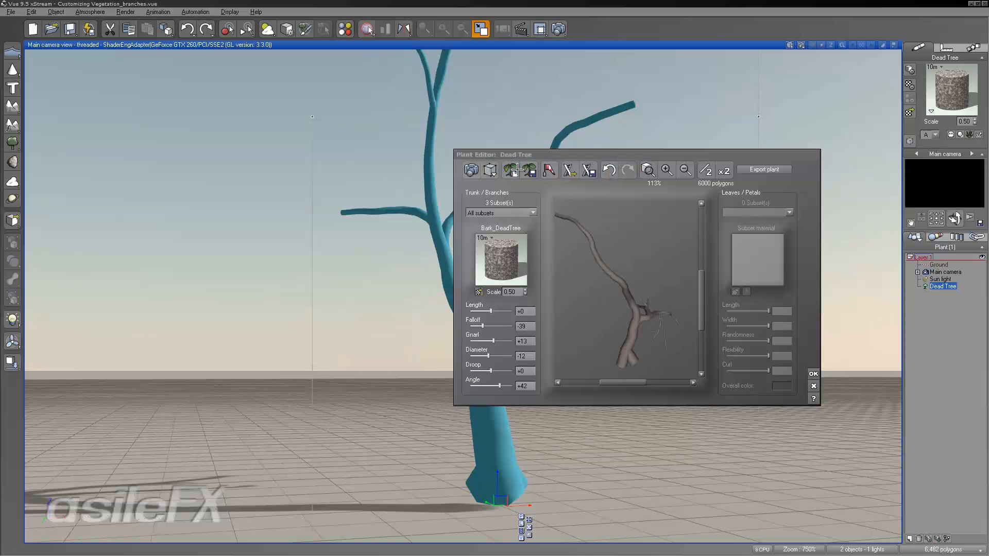
left_click(513, 170)
left_click(514, 170)
left_click(514, 170)
left_click(514, 170)
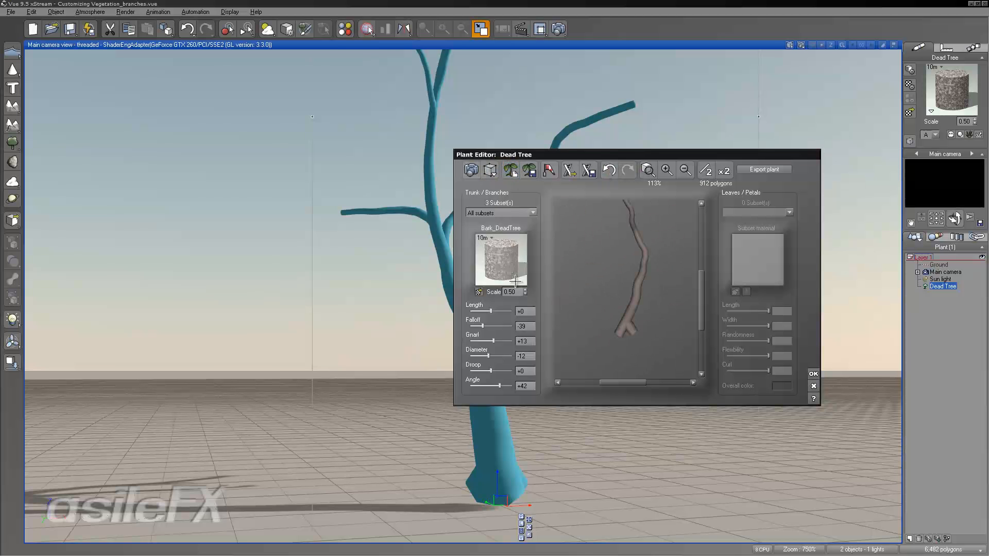
Step: Set the branch Angle to +15, generate new variations until a fuller branching one appears, and accept the plant edits
left_click_drag(499, 385, 491, 383)
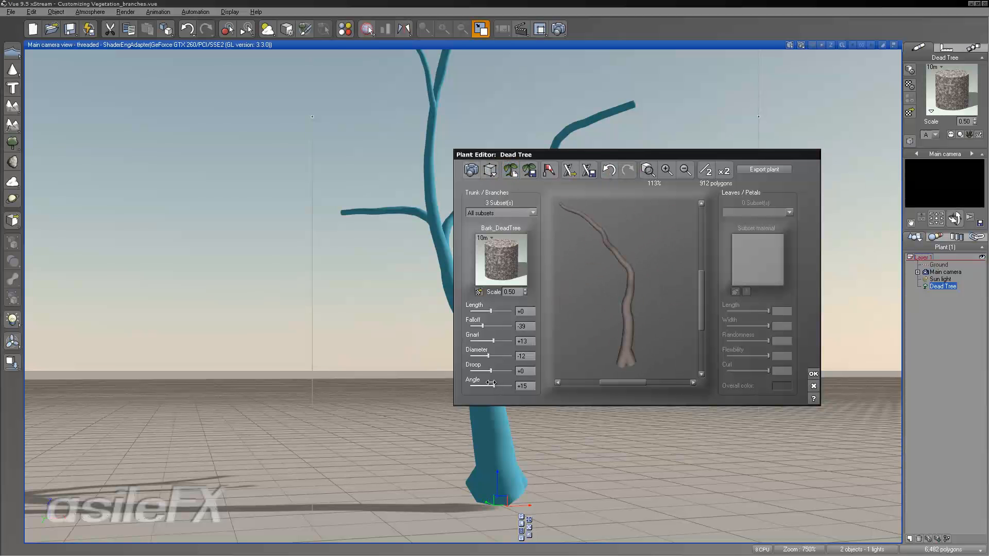
left_click(513, 171)
left_click(514, 171)
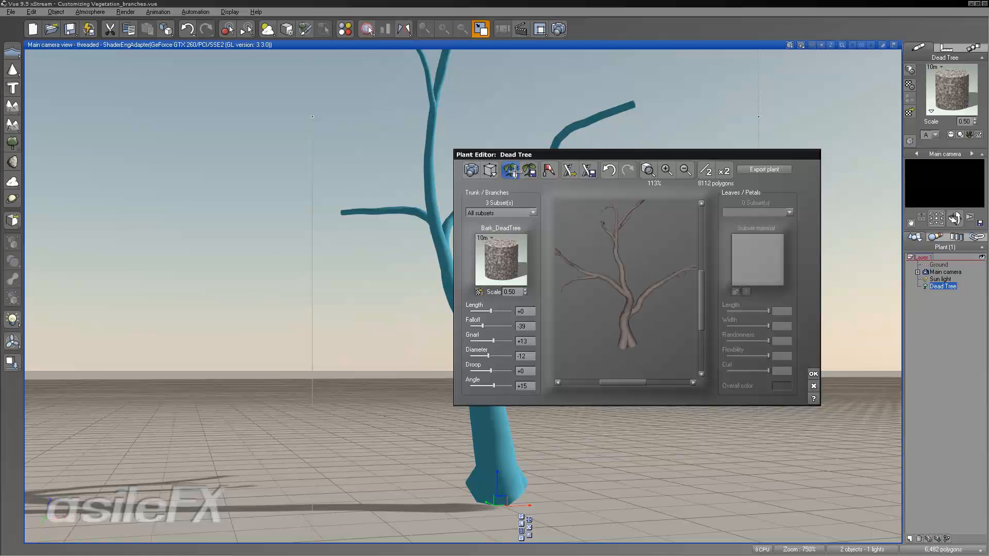
left_click(813, 373)
Step: Reopen the dead tree in the Plant Editor, double its polygon resolution and accept the change
left_click_drag(969, 216, 968, 204)
right_click(678, 332)
left_click(728, 247)
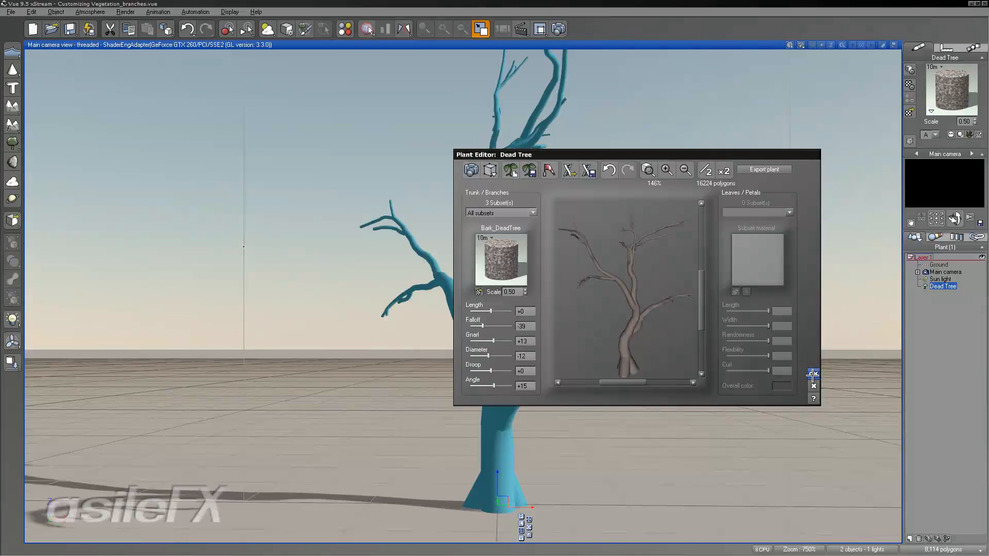
left_click(812, 375)
Step: Open the dead tree's bark material for editing and change its type to EcoSystem
left_click_drag(954, 219, 525, 241)
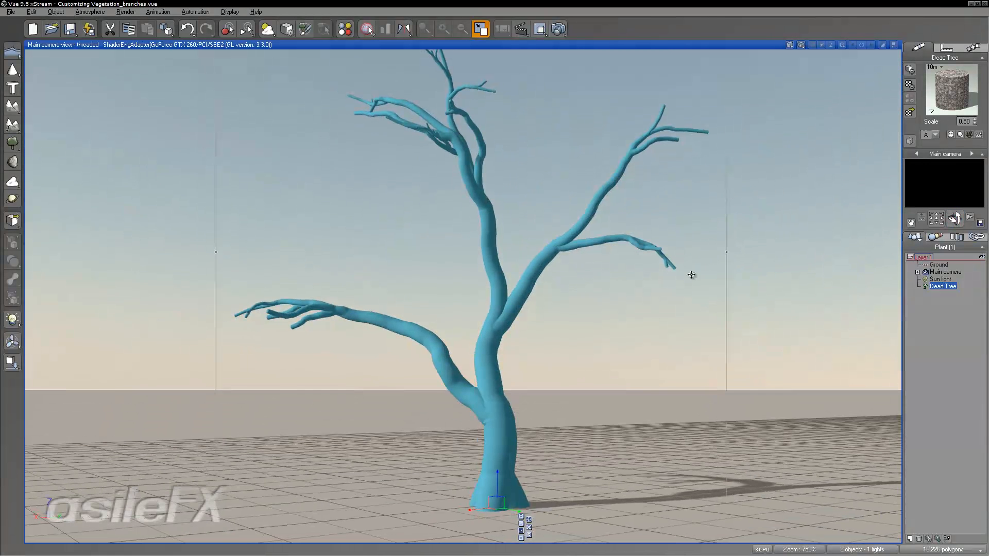
right_click_drag(716, 255, 729, 258)
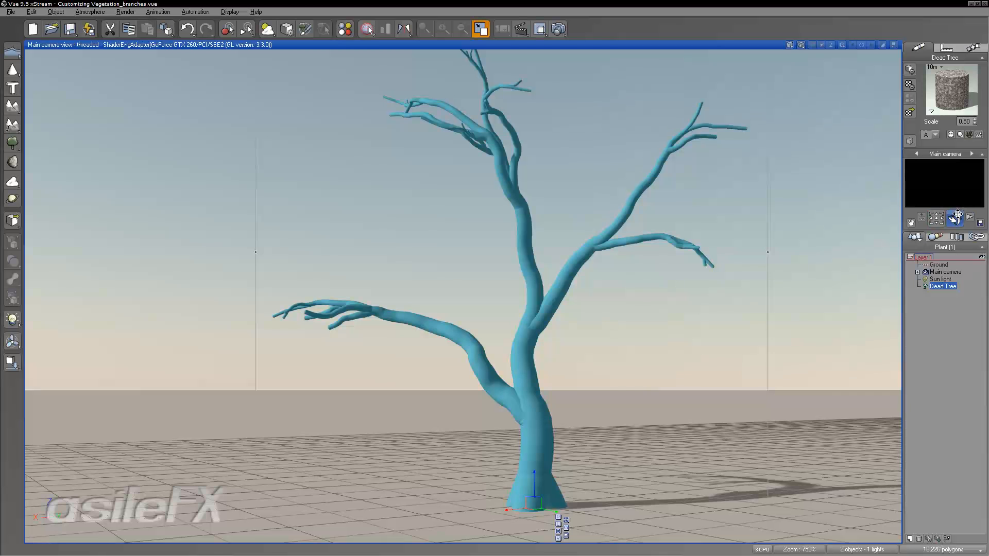
left_click_drag(955, 219, 963, 223)
right_click(928, 86)
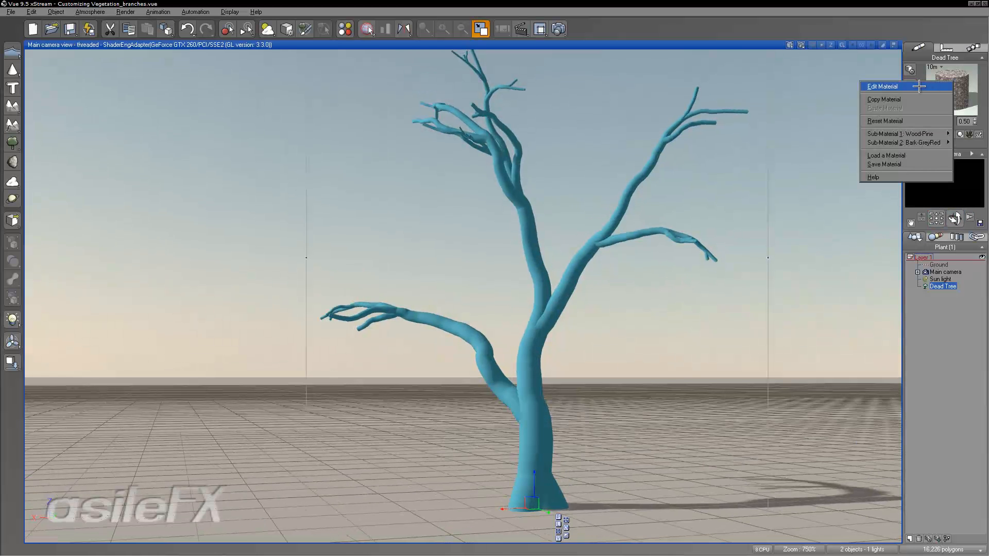
left_click(919, 87)
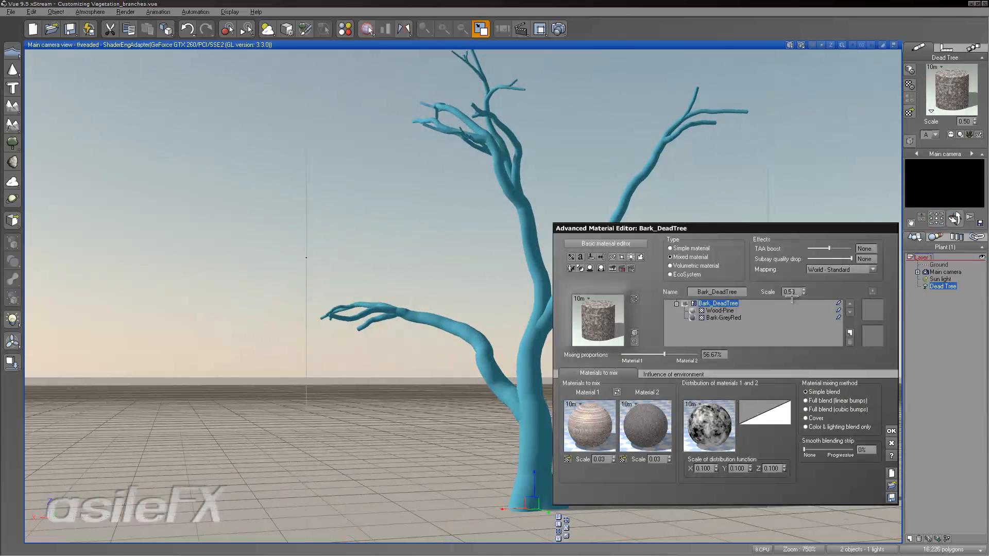
left_click(688, 274)
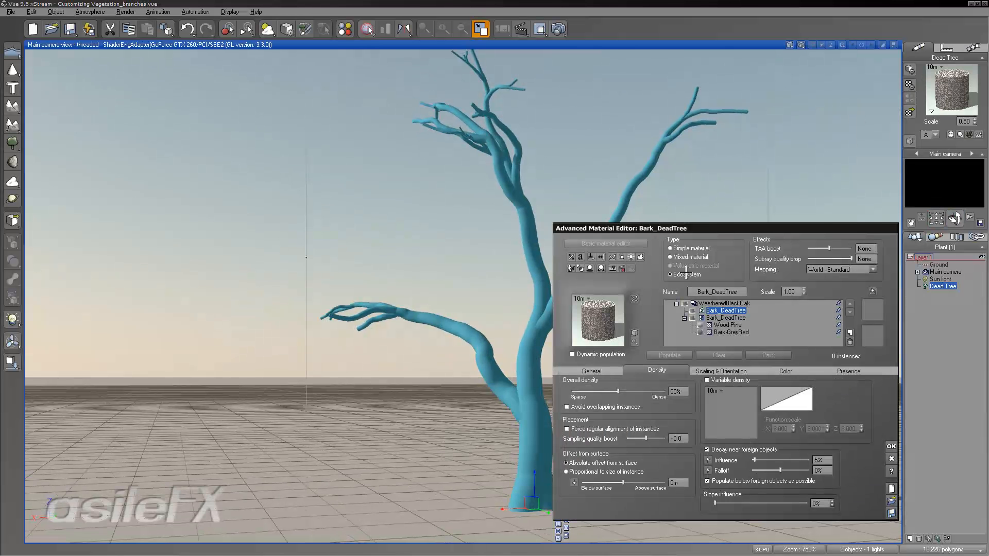
Step: Add the Branches_alder plant from the grass collection to the bark material's EcoSystem population
left_click(593, 370)
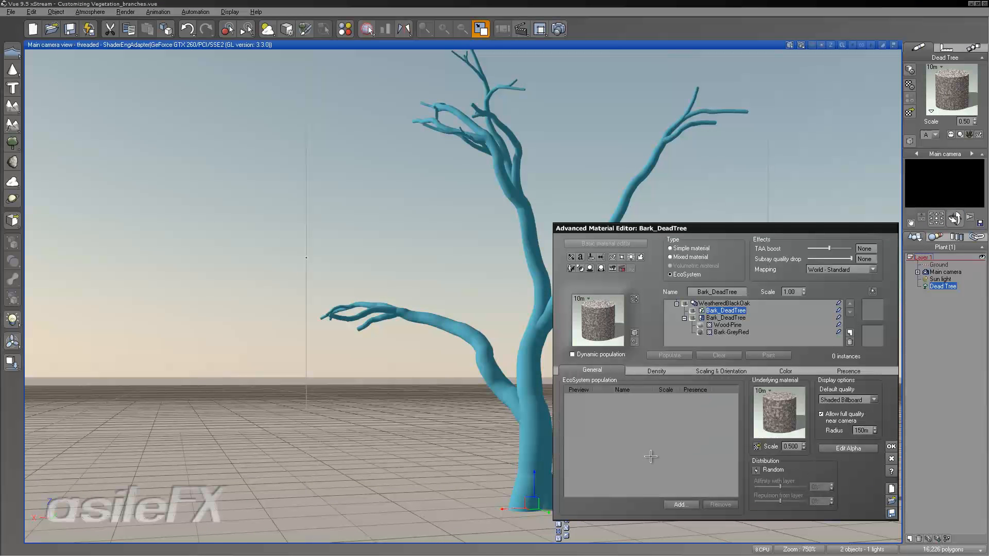
left_click(678, 505)
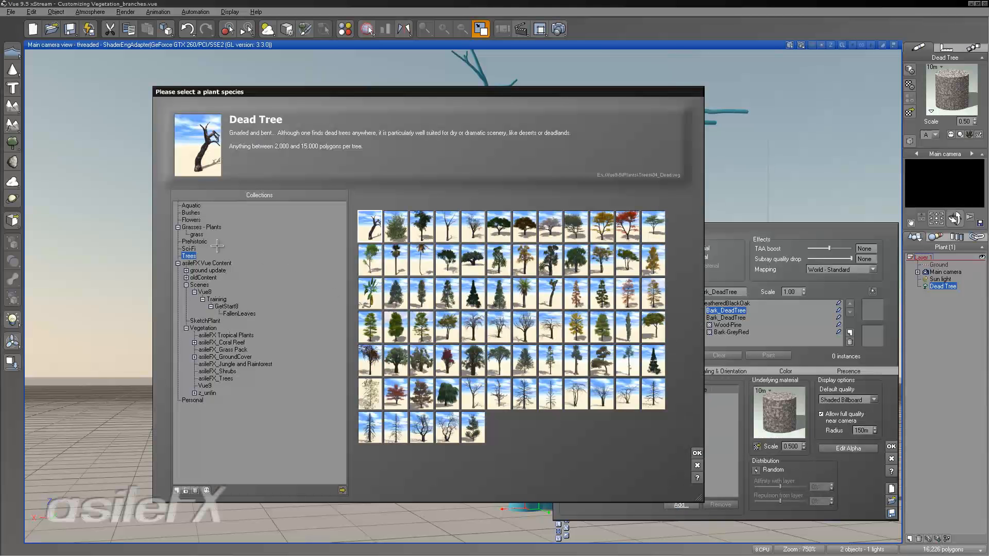
left_click(196, 234)
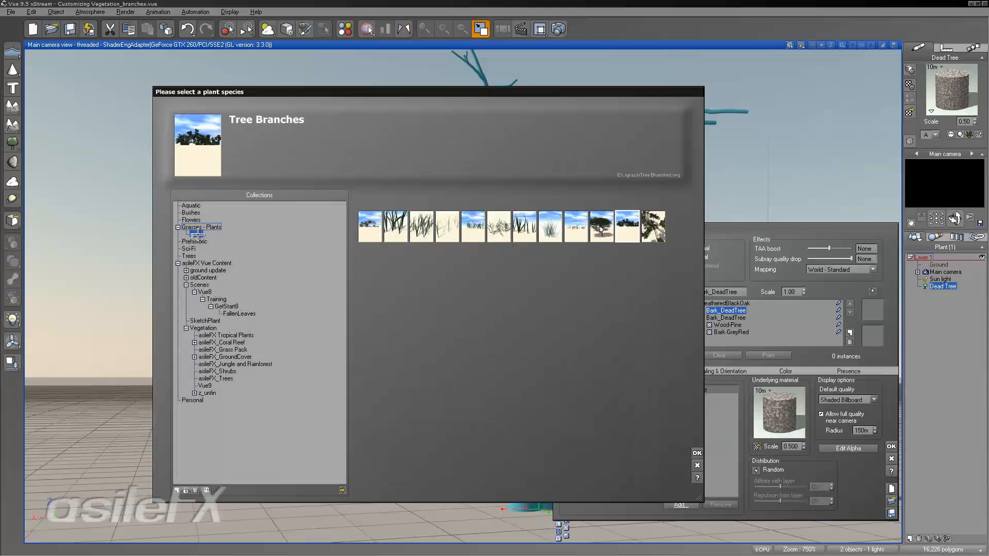
left_click(652, 226)
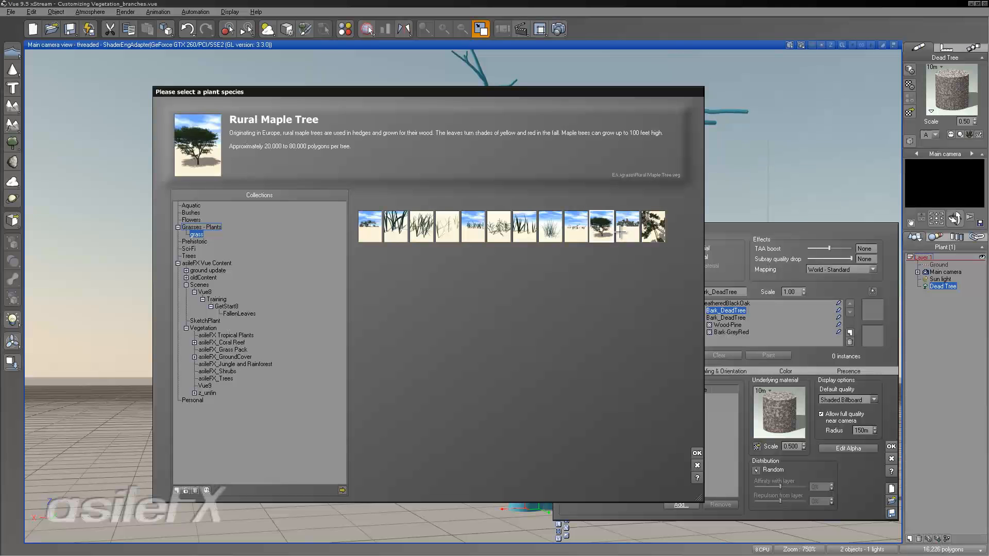
left_click(370, 227)
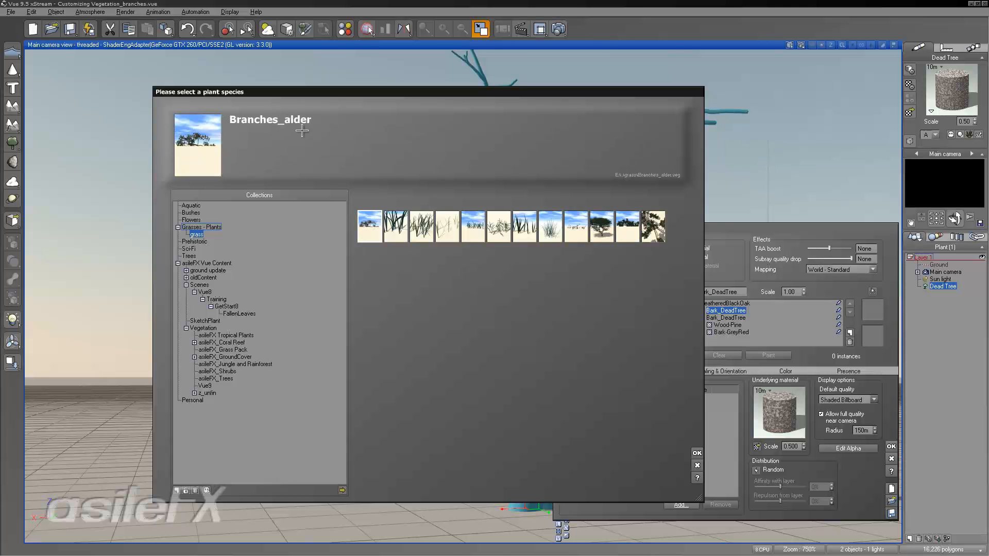
left_click(697, 453)
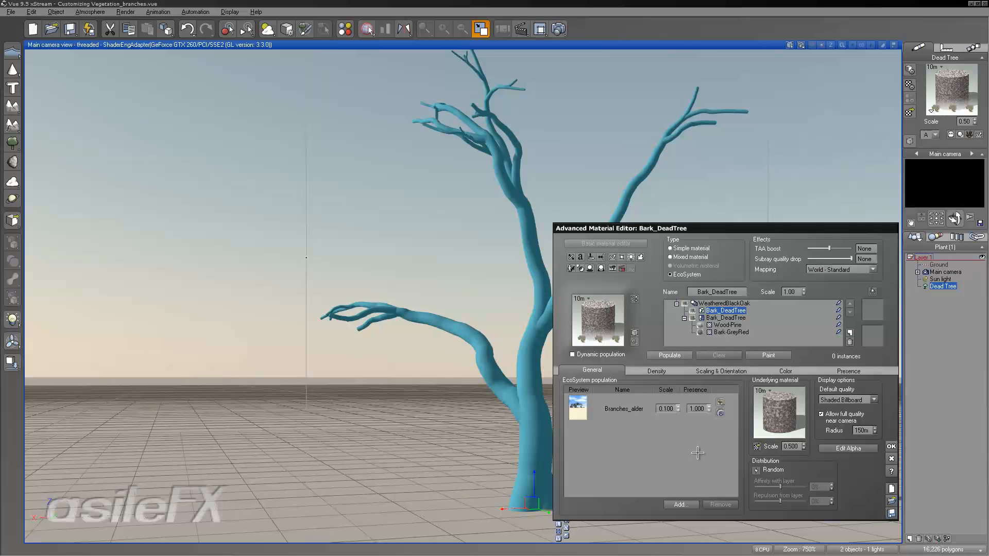
Step: Set the overall density to 100%, disable decay near foreign objects and force regular alignment of instances
left_click(669, 355)
left_click(658, 371)
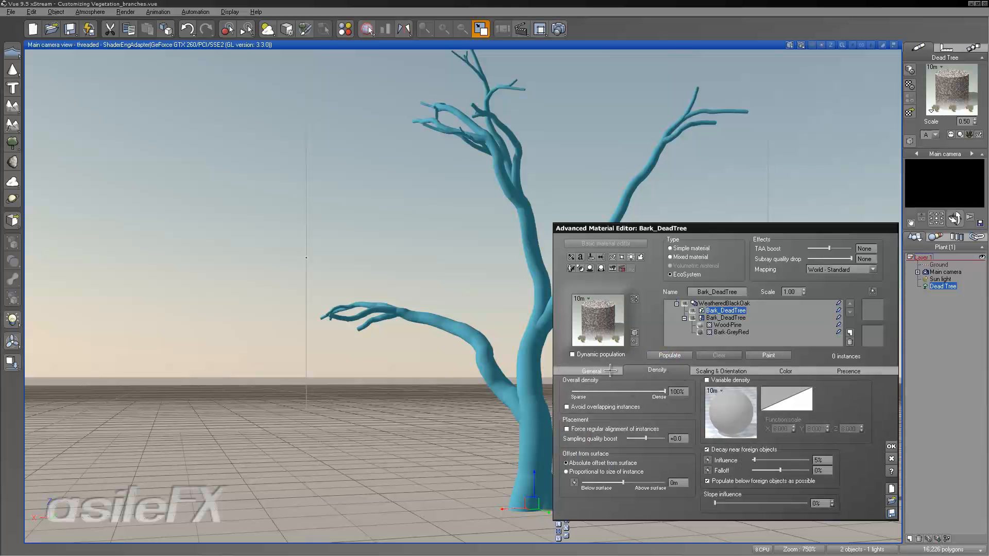
left_click(719, 449)
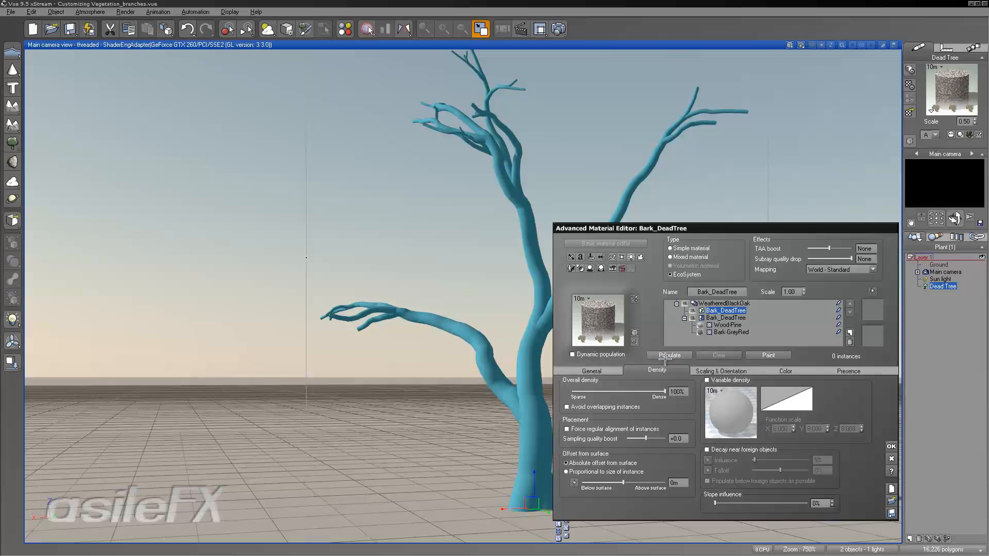
left_click(592, 429)
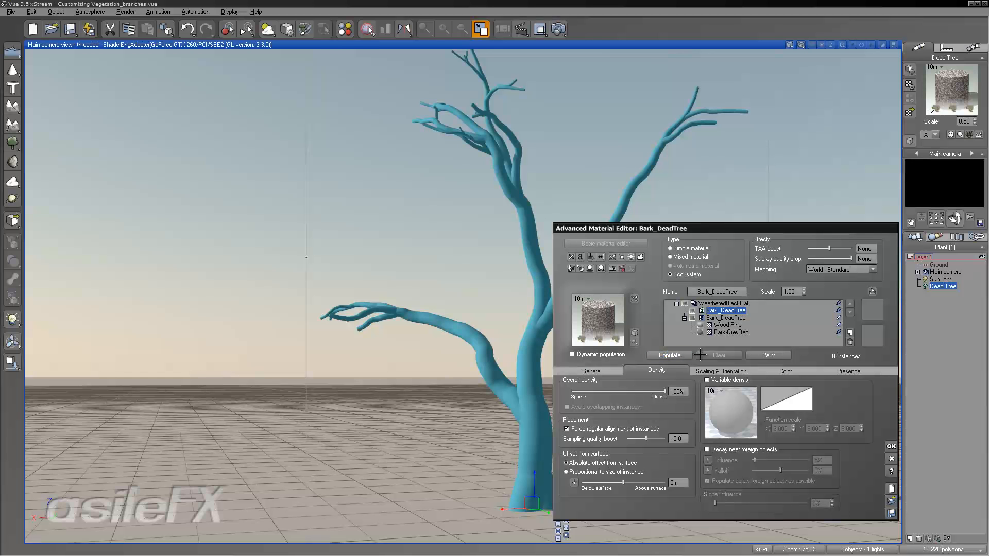
Step: Set the Branches_alder scale to .01 and populate the dead tree with it
left_click(615, 370)
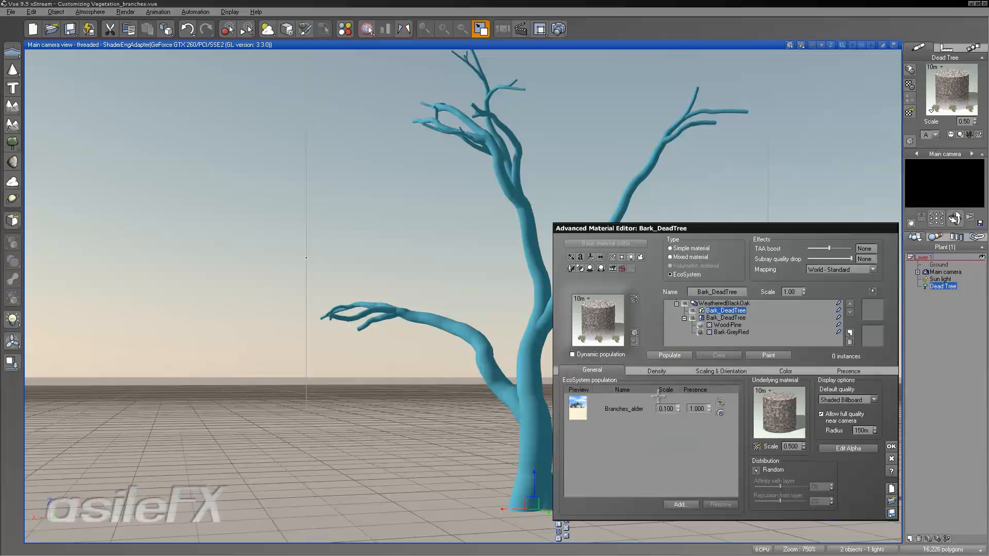
left_click(672, 408)
left_click(668, 356)
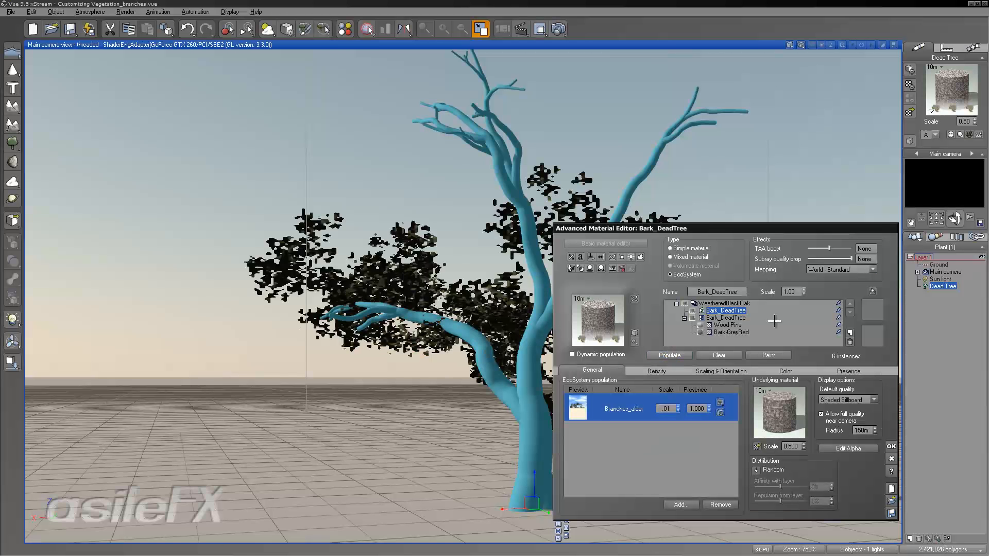
Step: Repopulate the dead tree and switch the Branches_alder instances to a detailed viewport display
left_click_drag(954, 218, 944, 238)
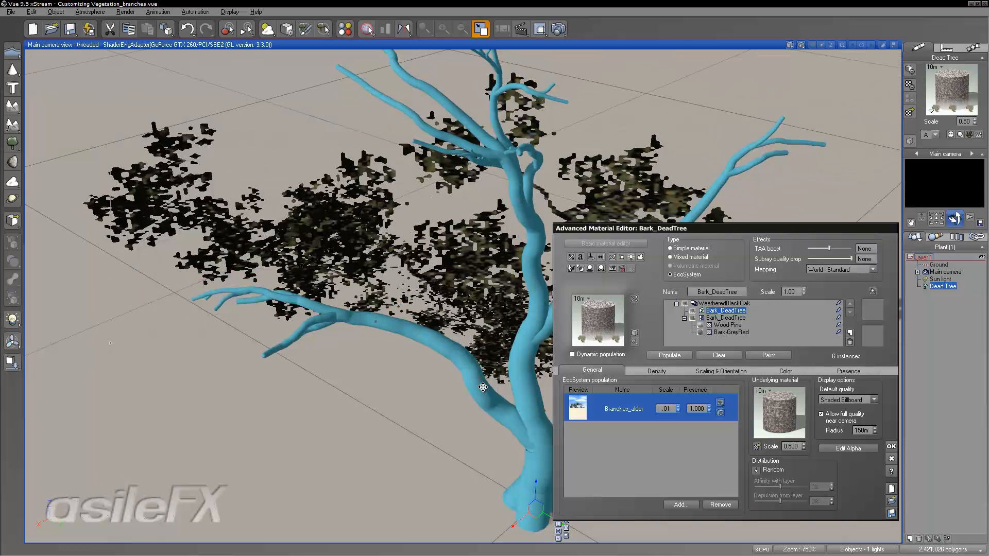
right_click_drag(677, 159, 661, 160)
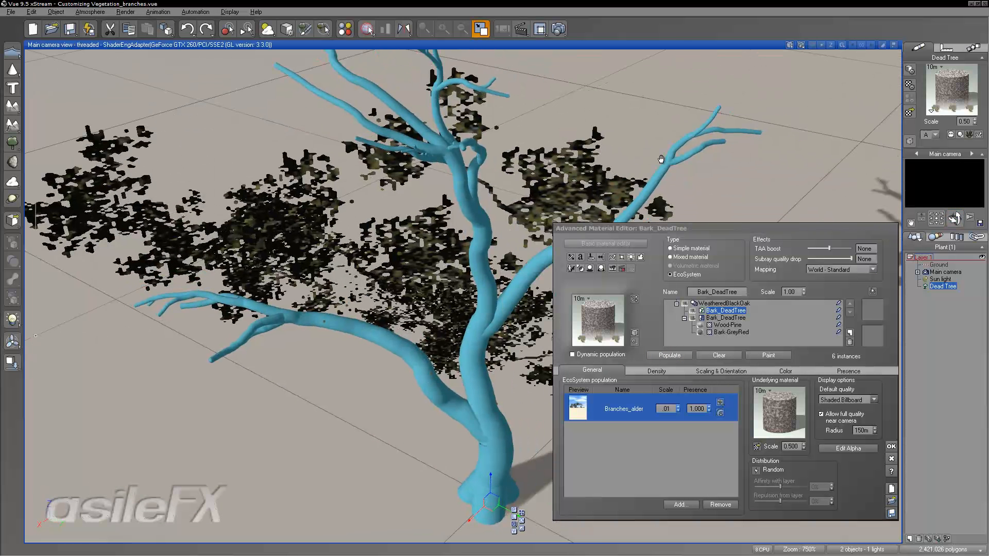
left_click(673, 356)
left_click(657, 371)
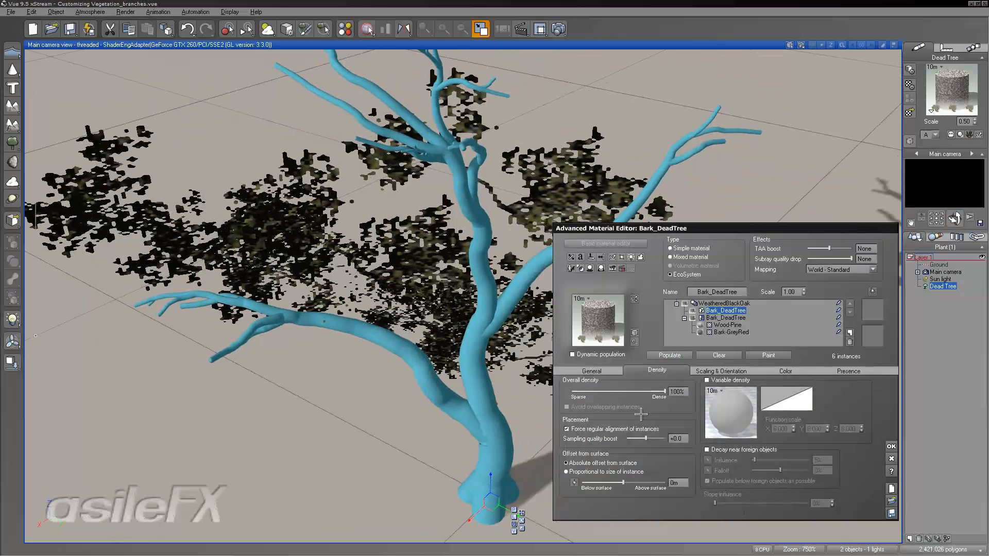
left_click(587, 371)
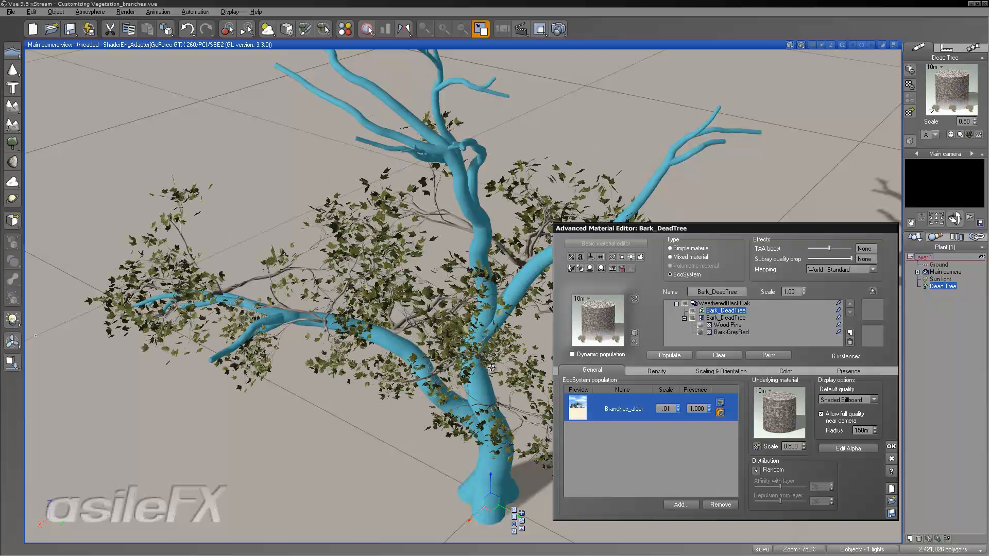
Step: Raise the sampling quality boost to +4.0 and the overall density to 150%, and repopulate the dead tree
left_click(871, 369)
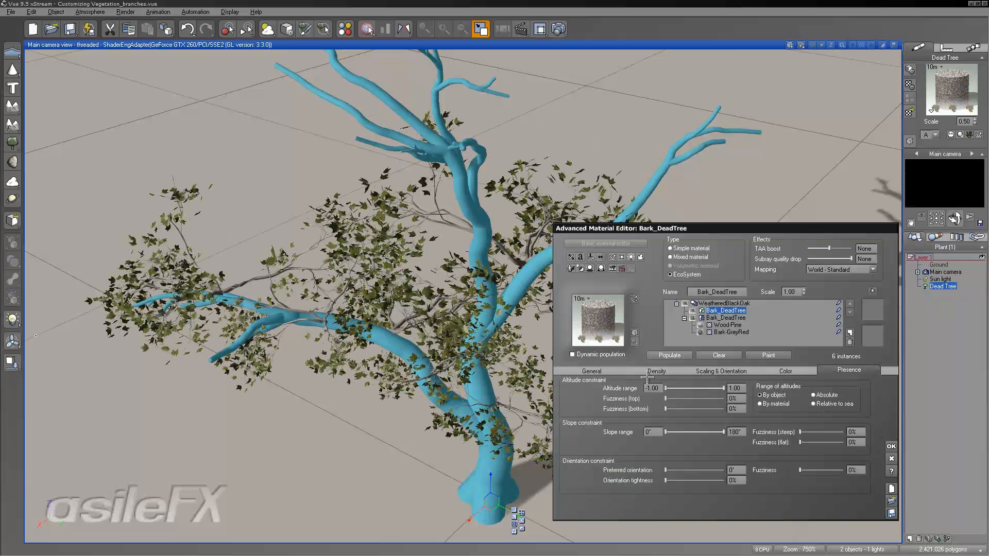
left_click(664, 371)
left_click(609, 370)
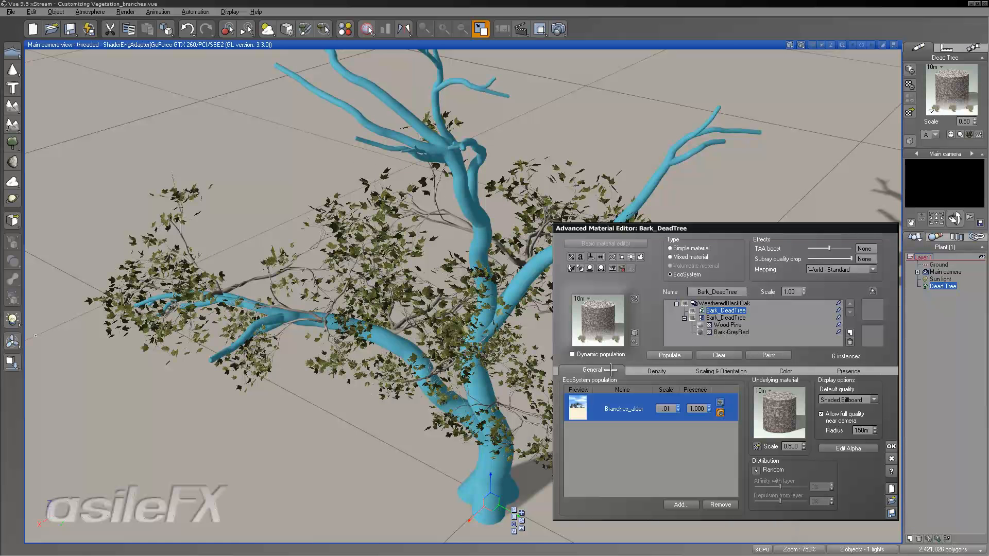
left_click(655, 368)
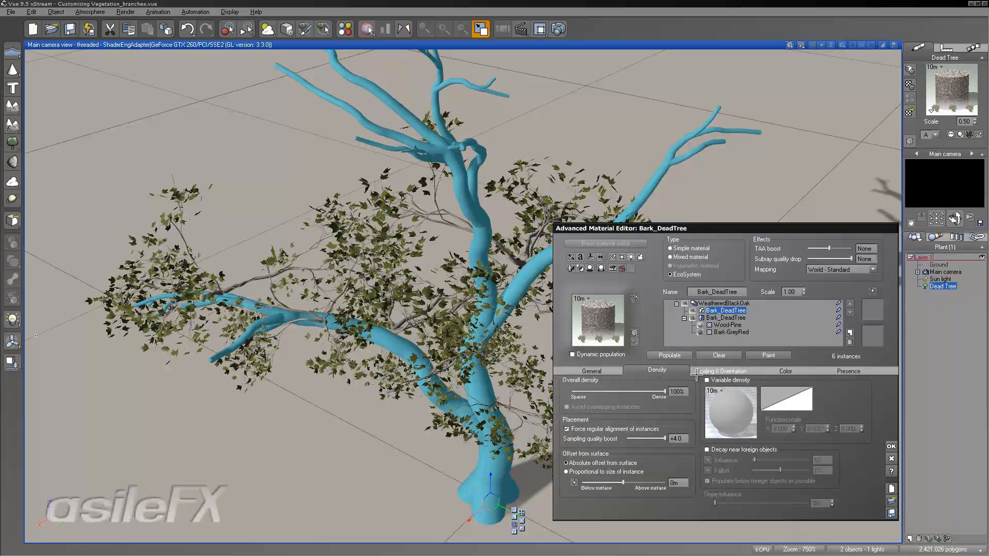
left_click(678, 392)
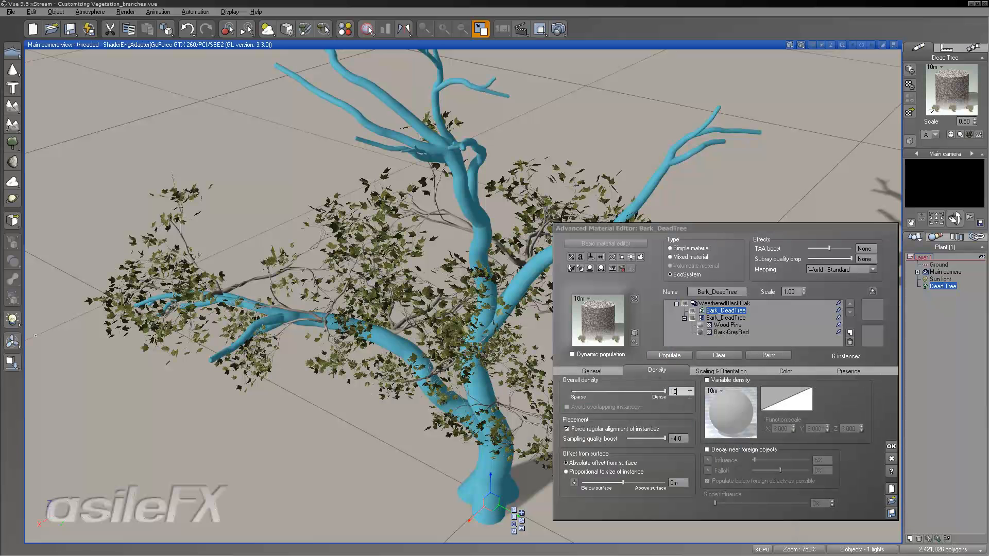
type("150")
key("Return")
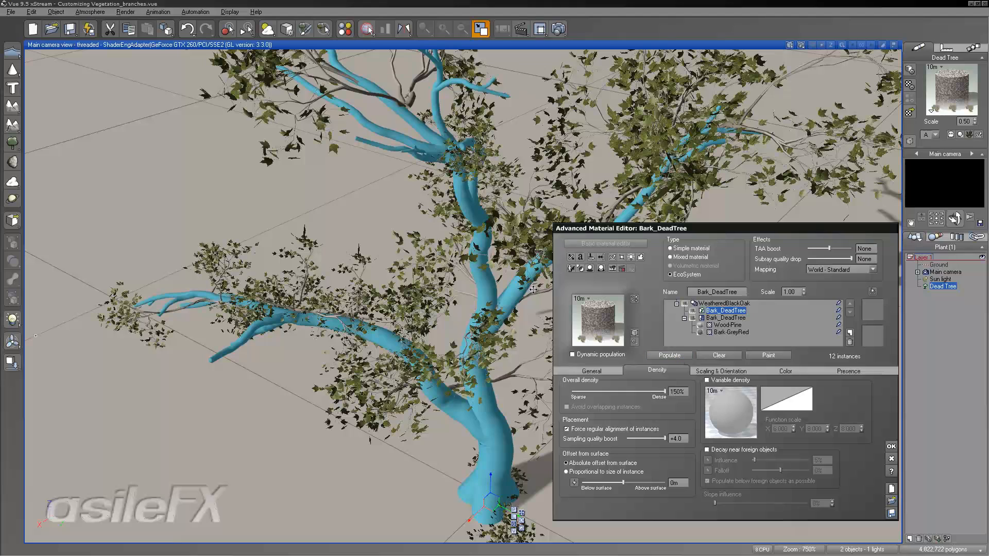
scroll(524, 302, "down", 5)
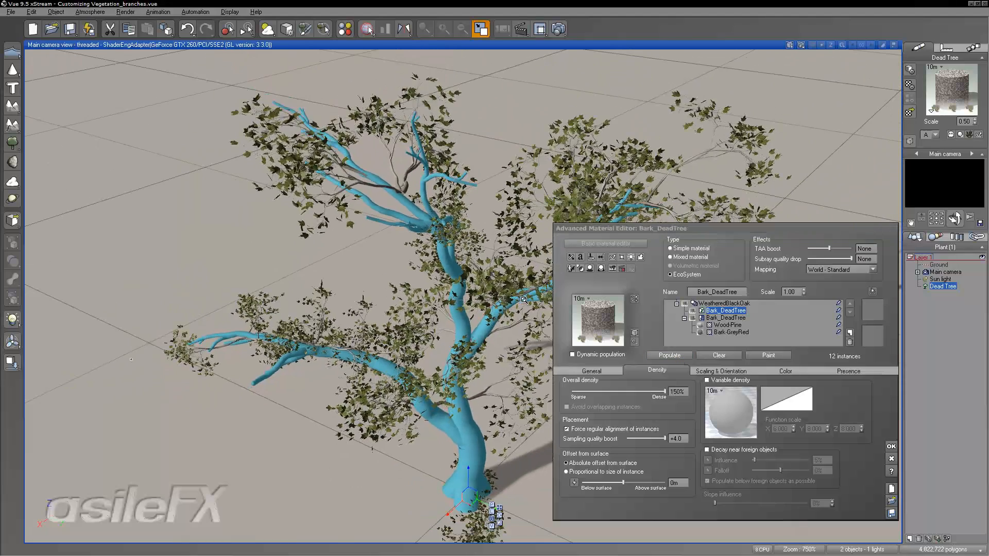
Step: Raise the overall density to 300% and repopulate the dead tree with Branches_alder
left_click_drag(954, 220, 476, 386)
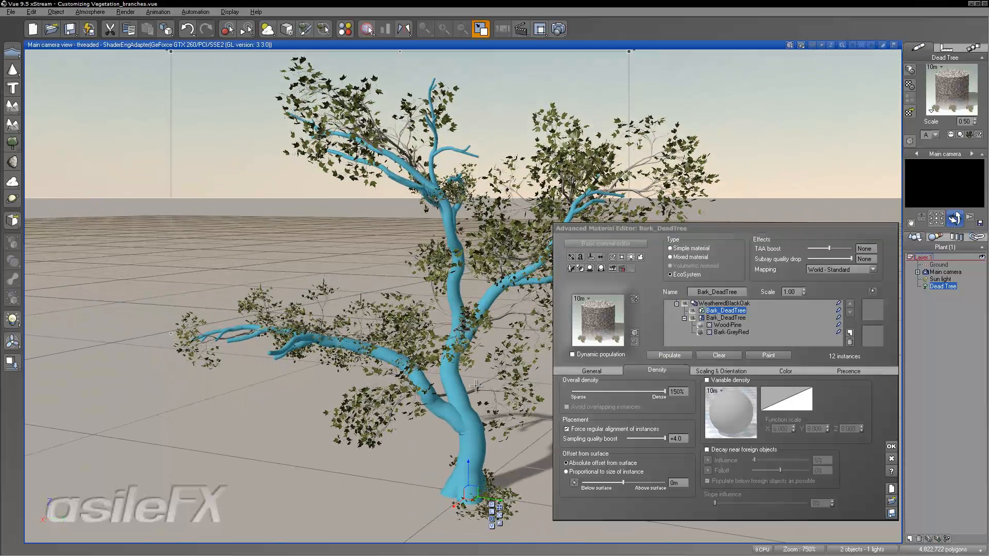
left_click(681, 391)
type("300")
key("Return")
left_click(686, 356)
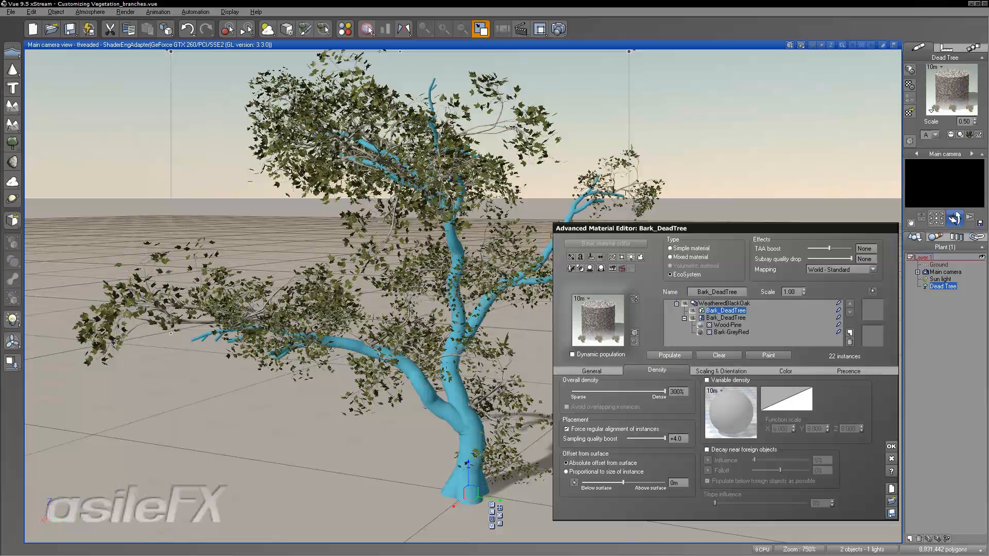
Step: Open the EcoSystem Painter and place single Branches_alder instances on the sparse outer branches of the smaller limb
left_click_drag(955, 218, 945, 221)
right_click_drag(473, 384, 460, 384)
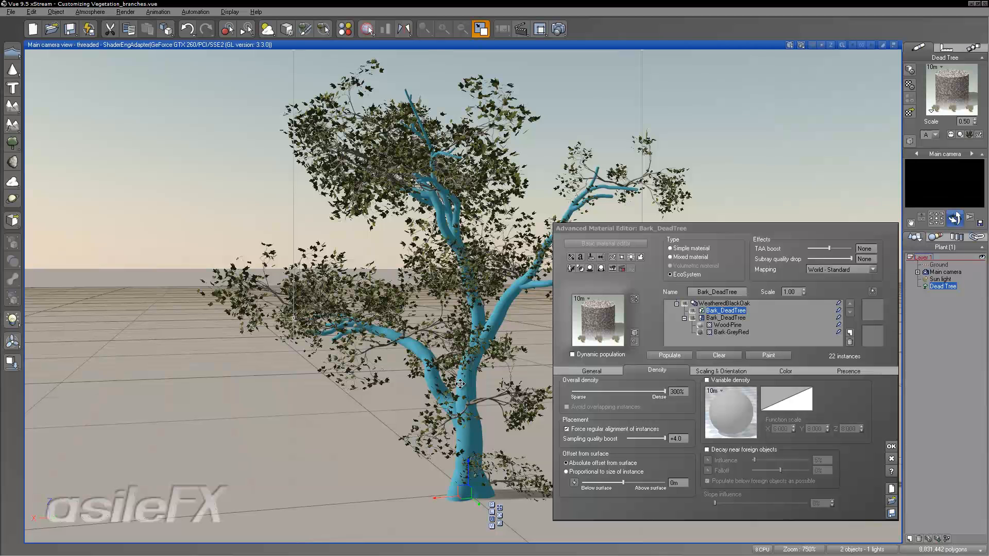
left_click_drag(756, 228, 817, 229)
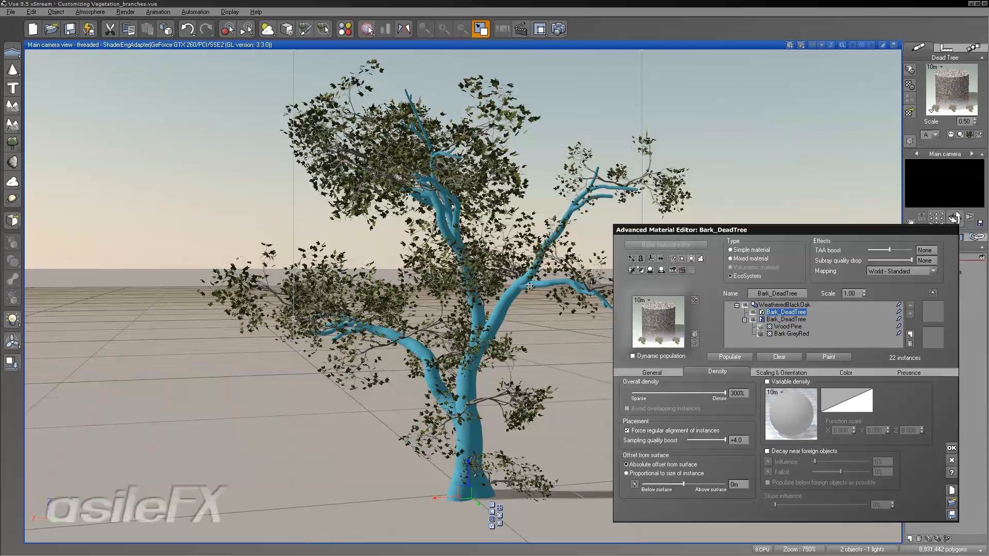
right_click_drag(532, 284, 549, 344)
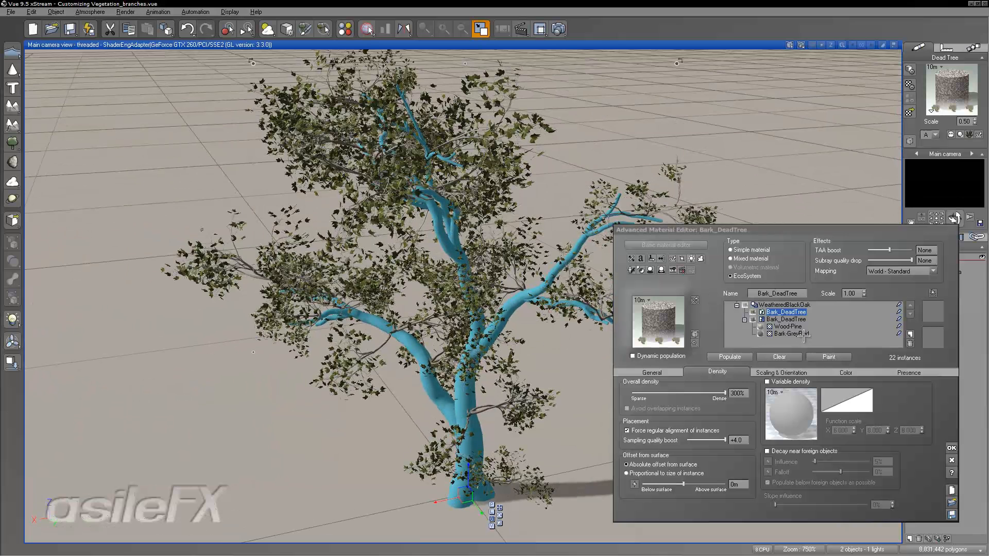
left_click(829, 356)
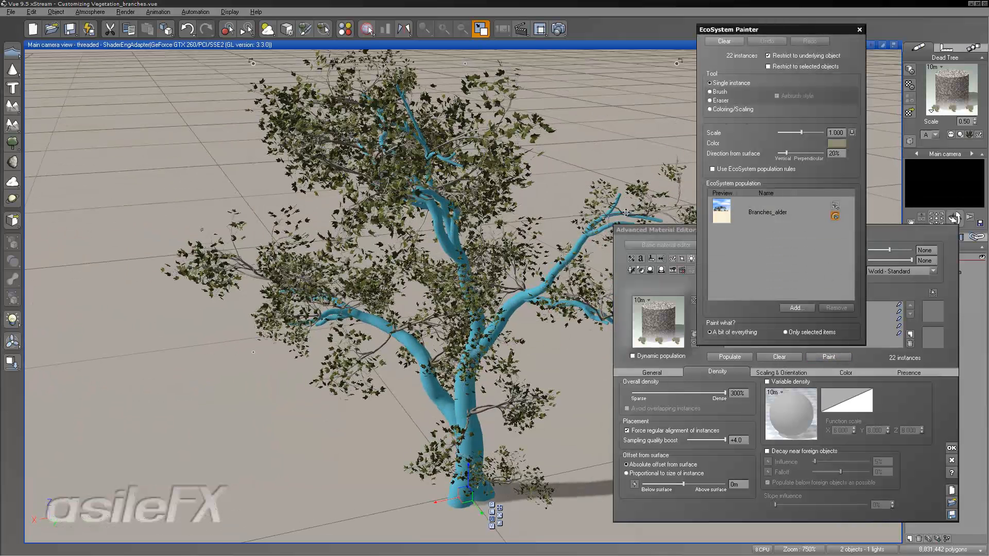
left_click(617, 196)
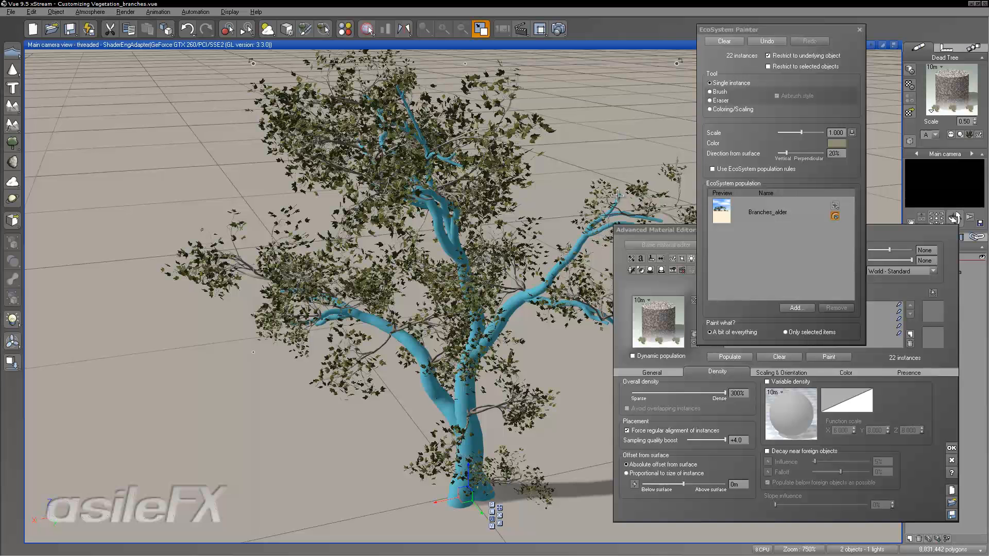
left_click(663, 220)
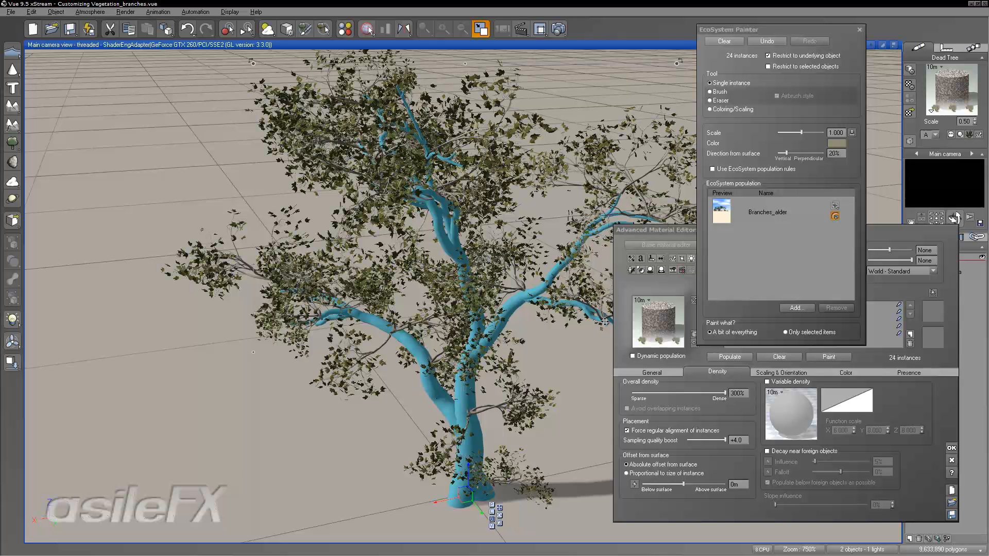
left_click(606, 324)
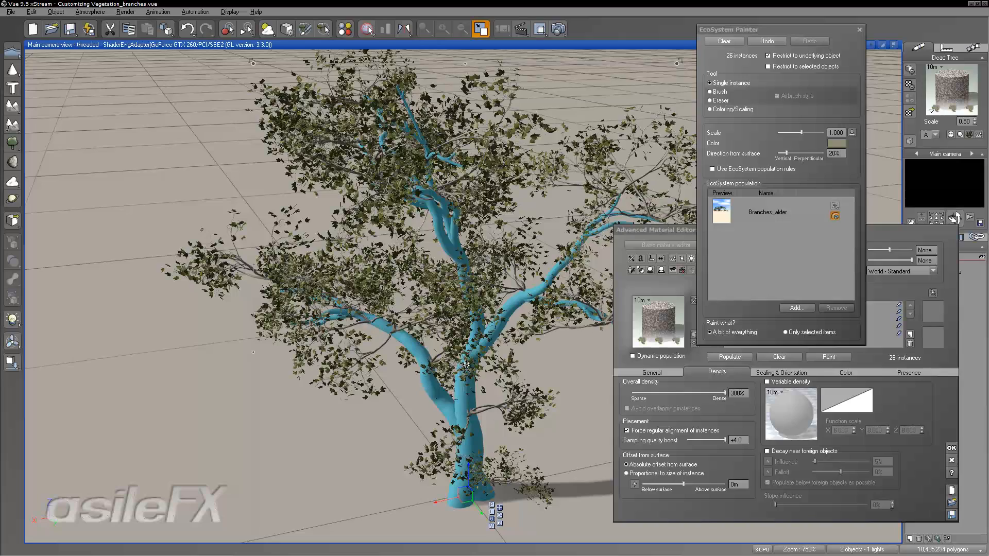
left_click(549, 326)
Step: Paint single Branches_alder instances along the outer part of the long low side branch
right_click_drag(550, 325, 673, 278)
right_click_drag(134, 314, 213, 279)
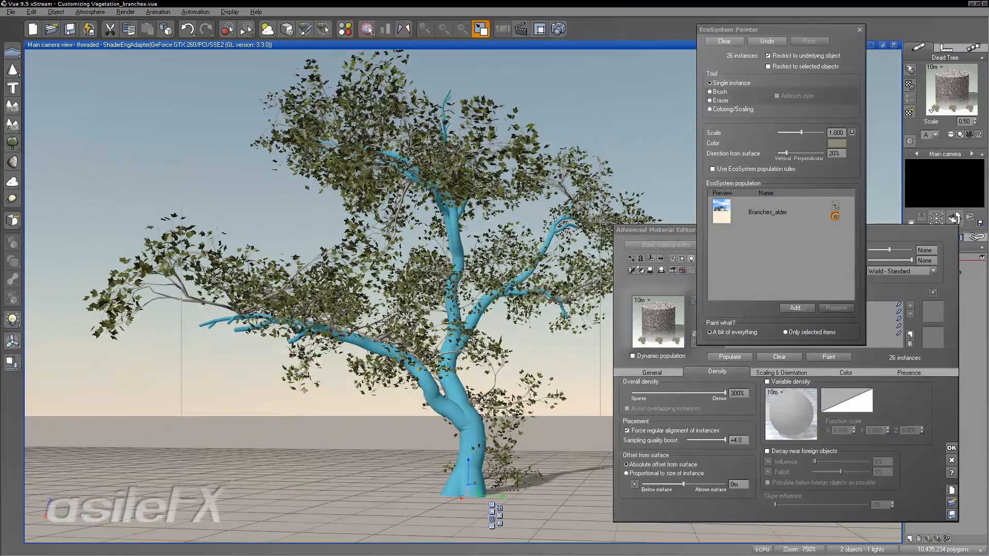
left_click(208, 325)
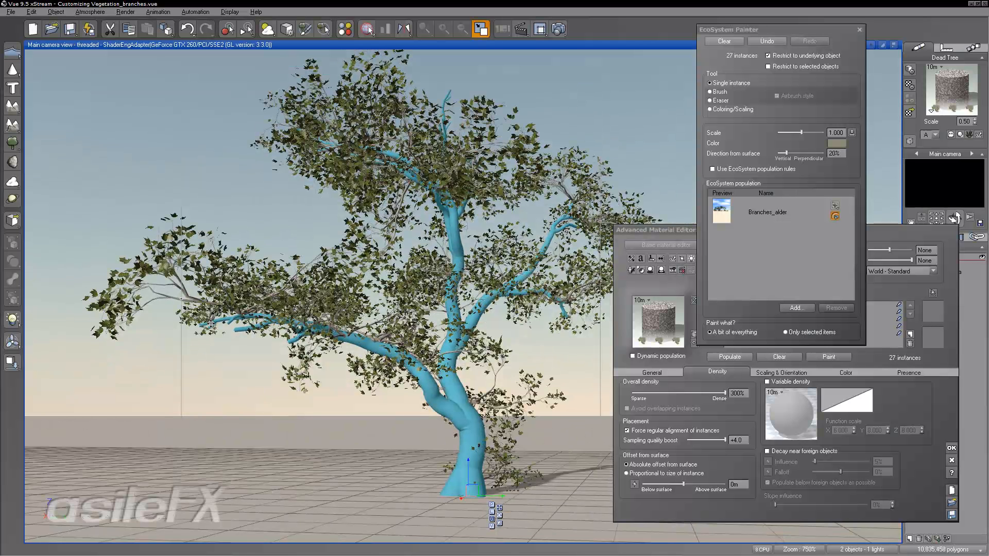
left_click(210, 332)
left_click(252, 330)
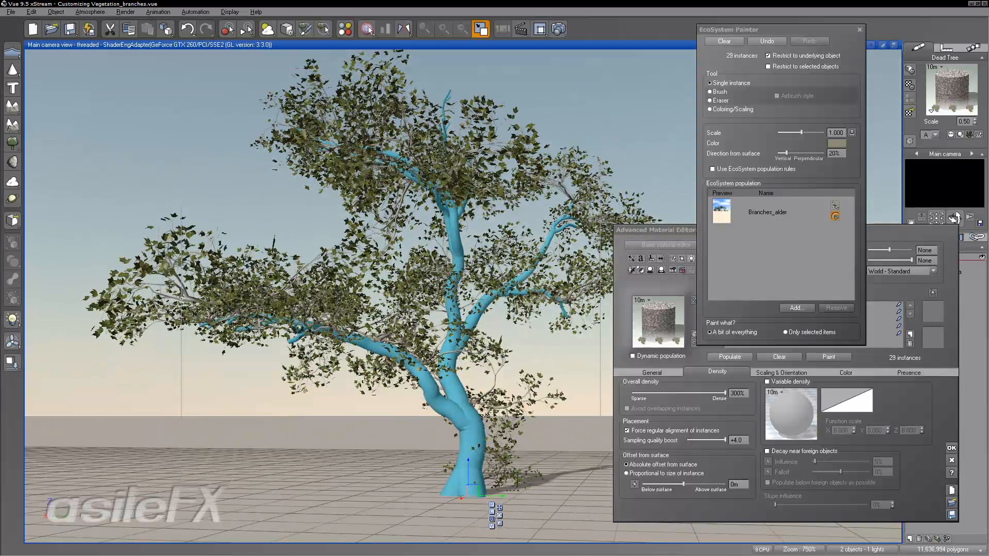
left_click(293, 343)
Step: From the opposite side of the tree, paint single Branches_alder instances on the remaining bare upper and lower side branches
mouse_move(362, 346)
right_mouse_down()
mouse_move(906, 347)
mouse_move(953, 311)
right_mouse_up()
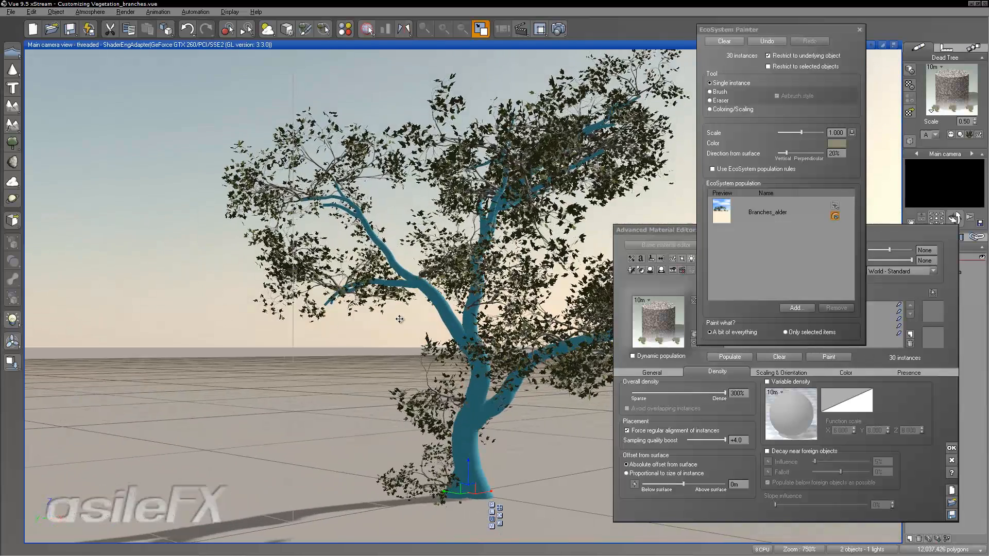
left_click(330, 300)
left_click(327, 303)
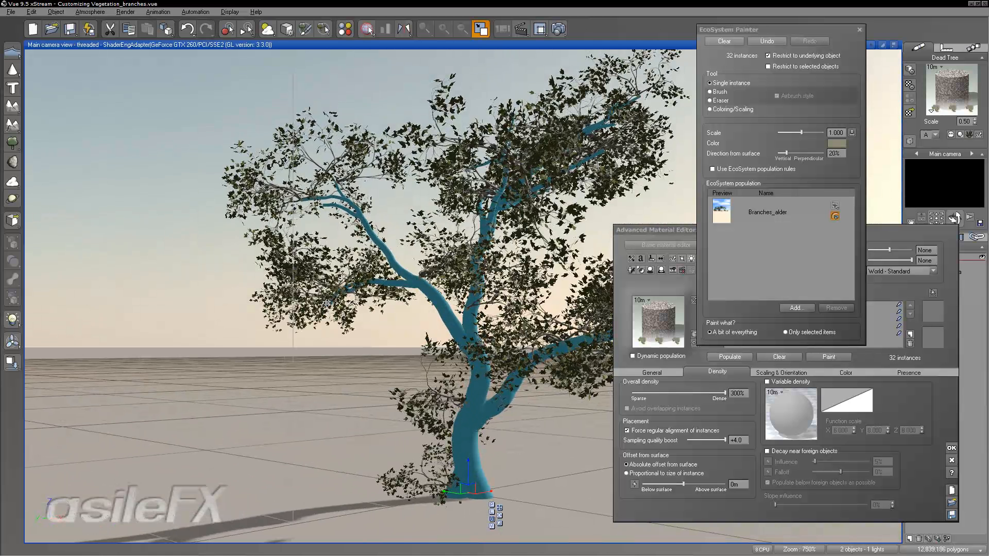
left_click(343, 208)
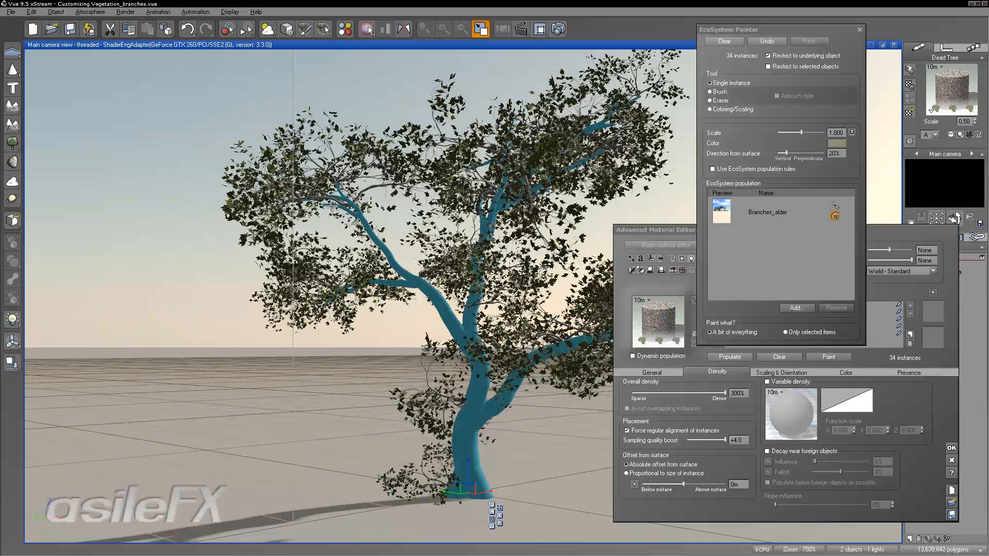
left_click(332, 207)
left_click(374, 243)
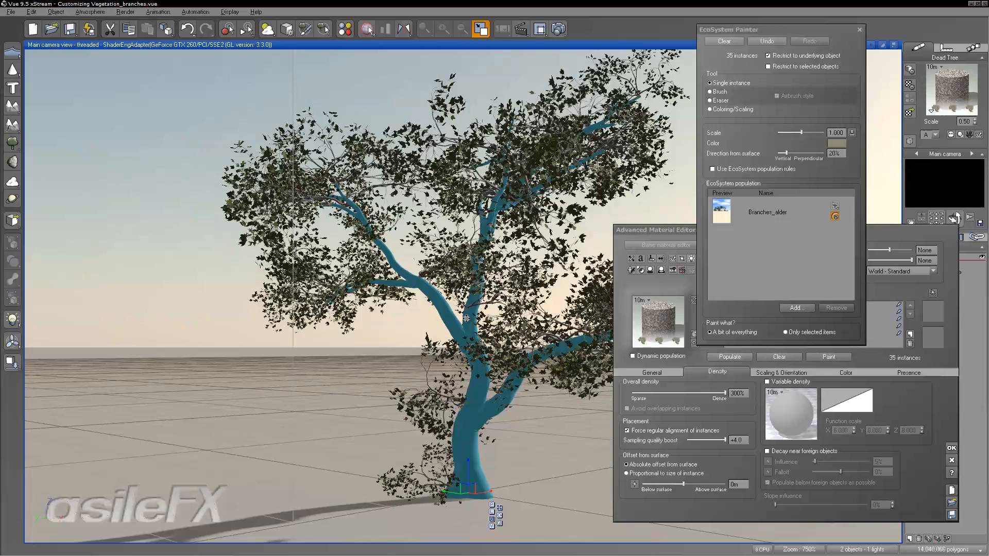
Step: Add single Branches_alder instances to the smaller limb's fork and to the bare tip at the crown
middle_click_drag(565, 350, 645, 352)
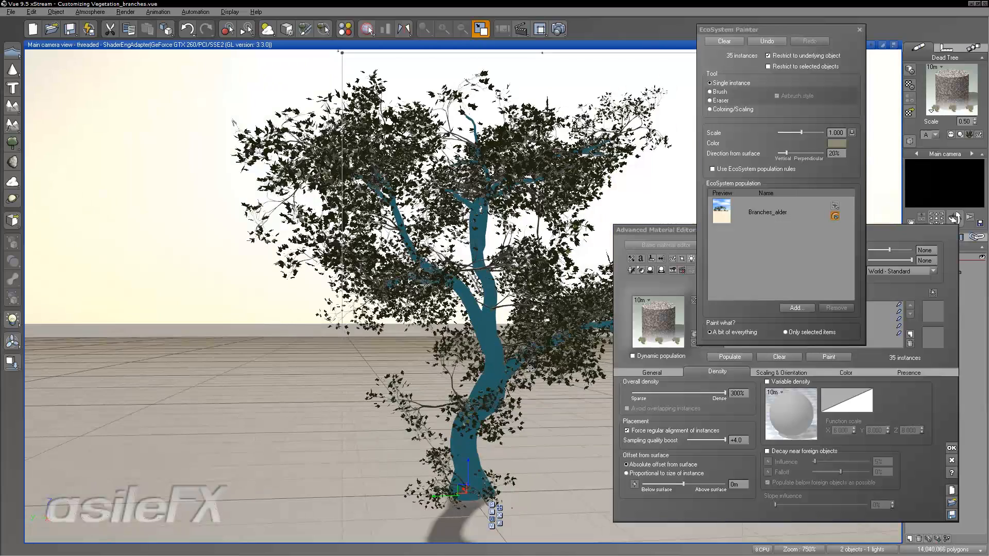
middle_click_drag(490, 307, 850, 311)
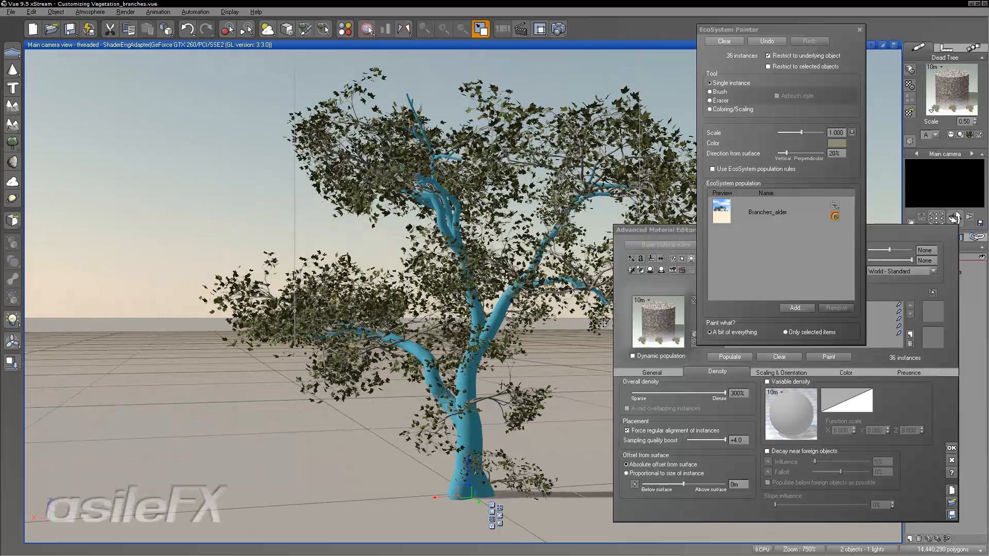
left_click(554, 242)
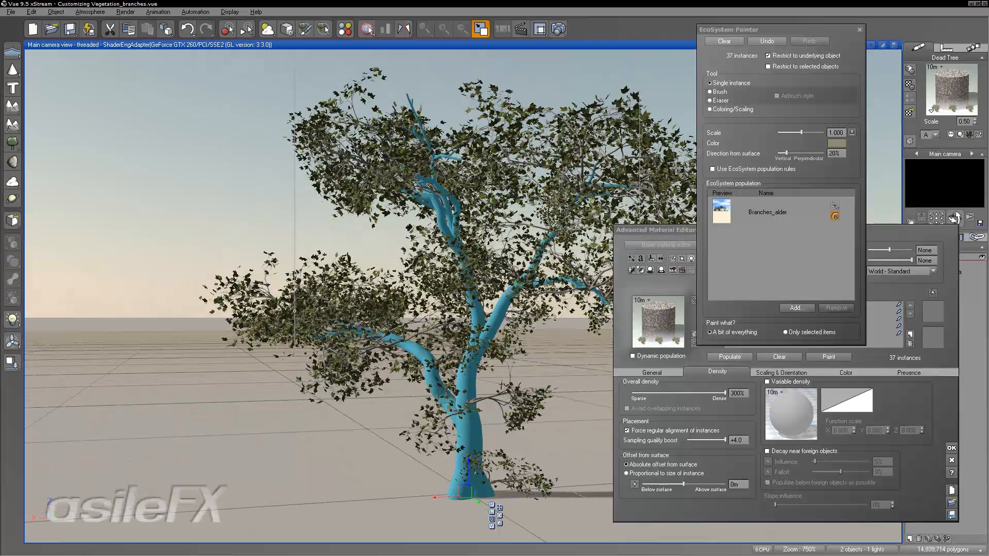
left_click(408, 99)
left_click(410, 106)
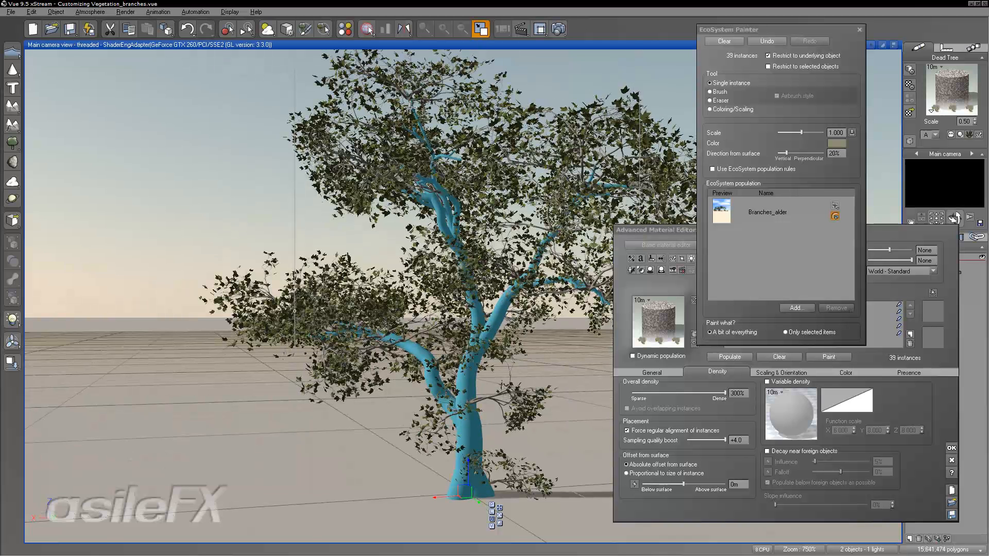
Step: Erase the Branches_alder instances from the lower trunk, and close the painter and accept the material
left_click(720, 91)
left_click(491, 464)
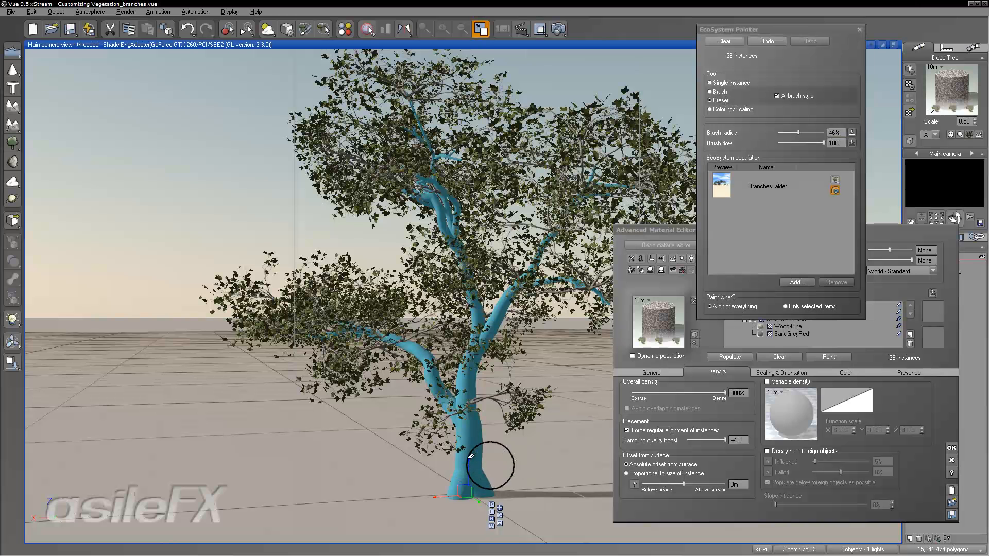
left_click(463, 416)
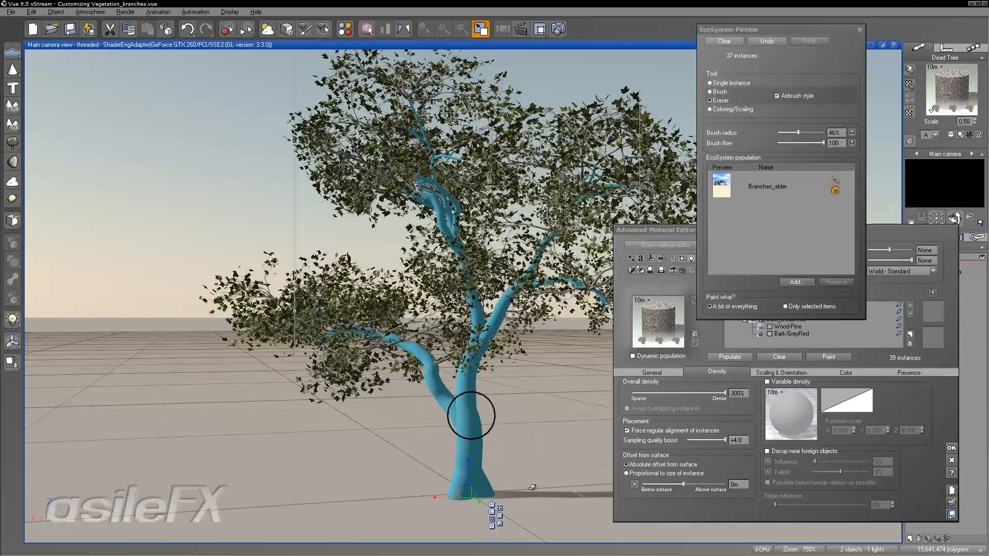
left_click(857, 30)
left_click(857, 30)
left_click(951, 447)
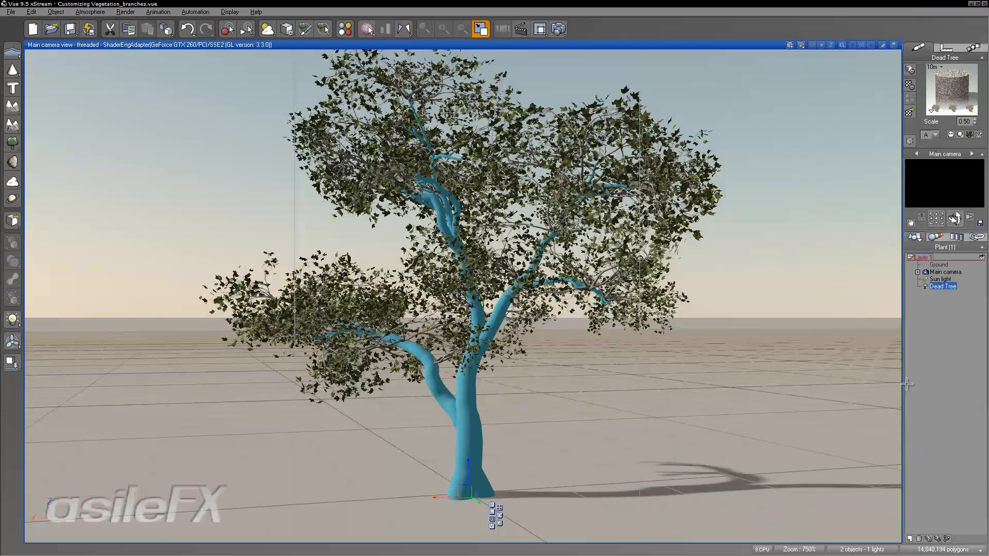
Step: Render the foliated tree to screen at 1600x900 with the Broadcast preset, and close the finished render
right_click_drag(690, 109, 703, 174)
right_click_drag(580, 271, 538, 93)
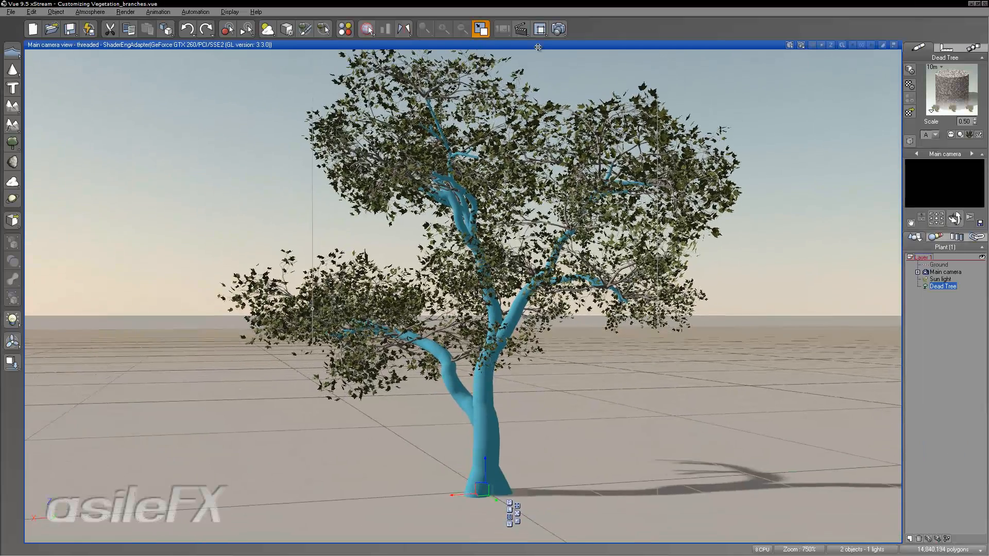
left_click(542, 29)
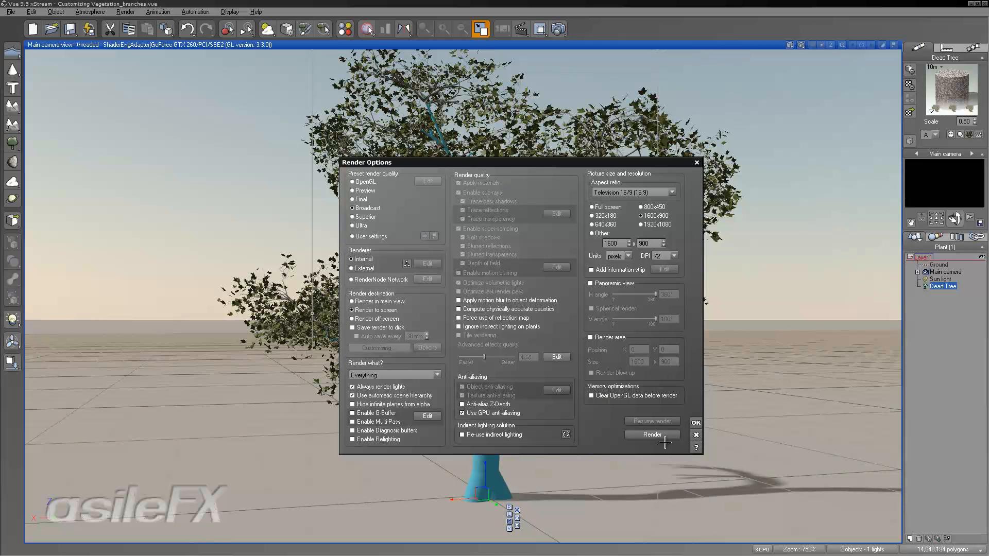
left_click(667, 435)
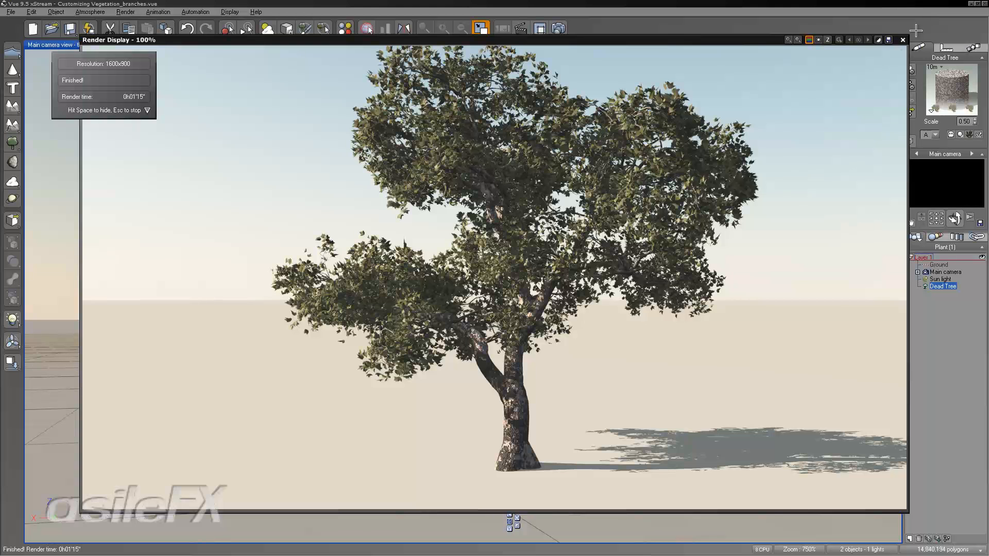
left_click(903, 40)
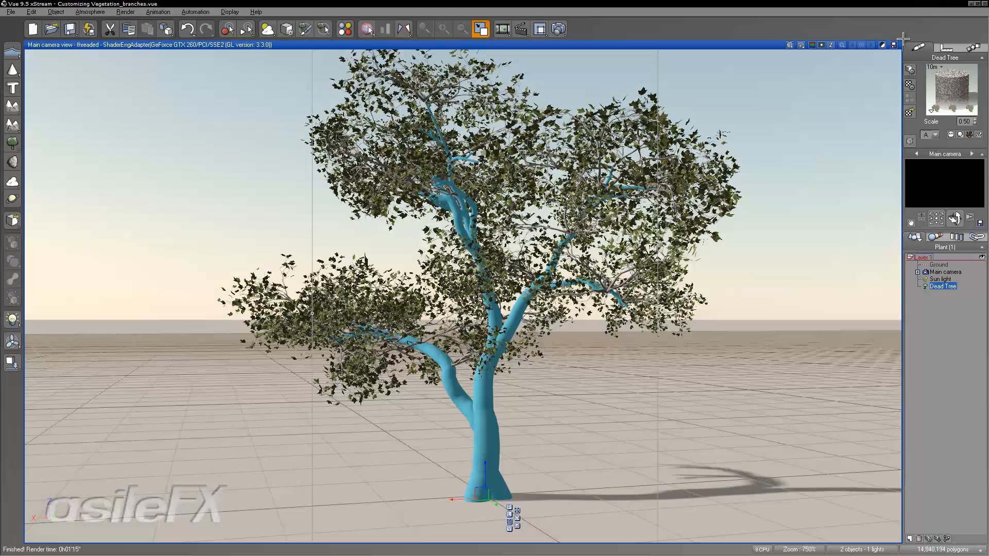
Step: Toggle the dead tree's response to wind in the Plant Editor, accepting sensitivities of 0.60 for trunk/branches and 1.00 for leaves
right_click(512, 353)
left_click(546, 269)
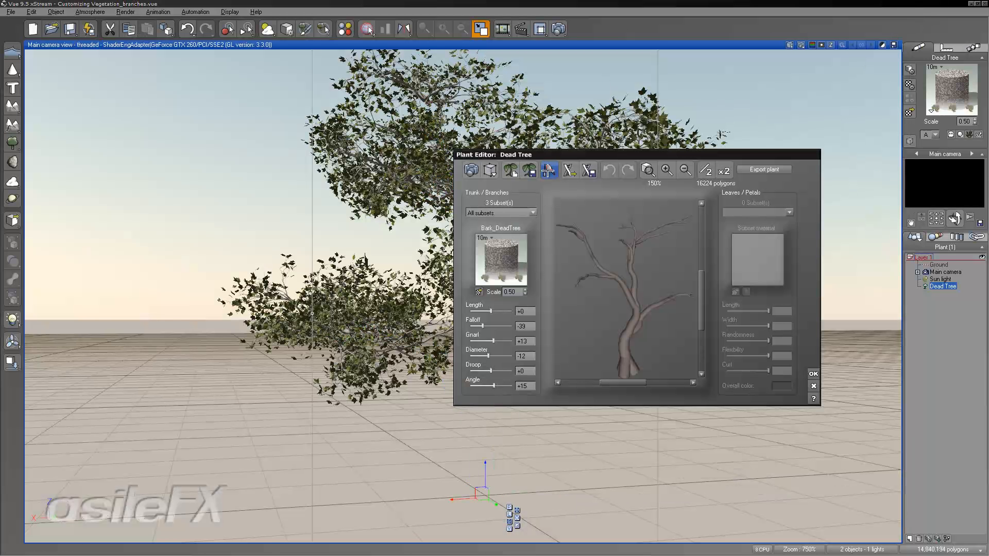
left_click(549, 171)
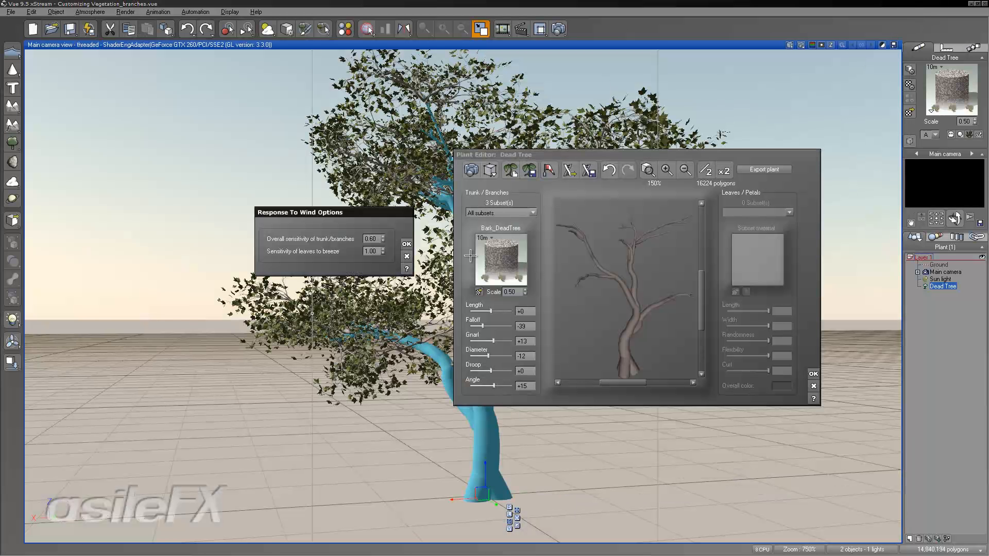
left_click(406, 244)
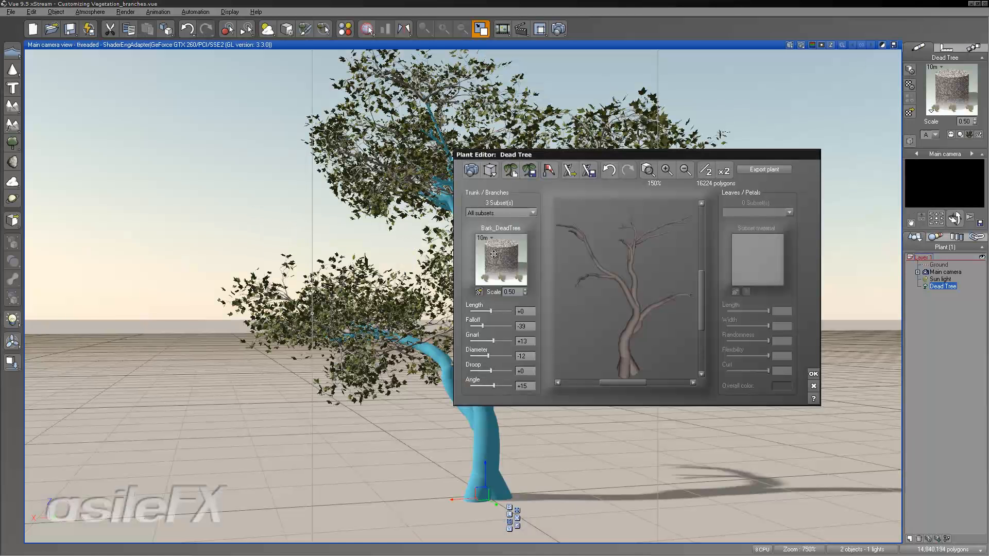
left_click(813, 374)
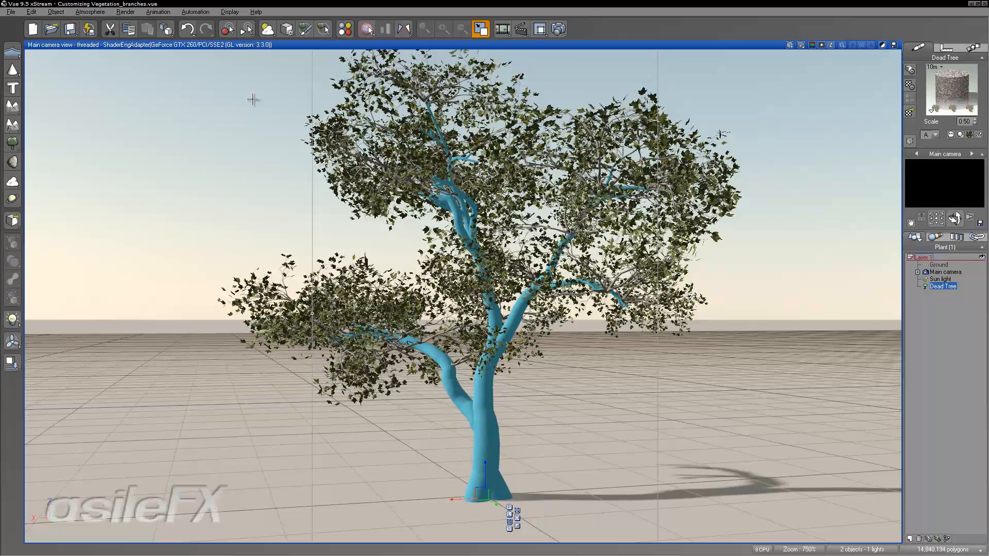
left_click_drag(955, 218, 814, 230)
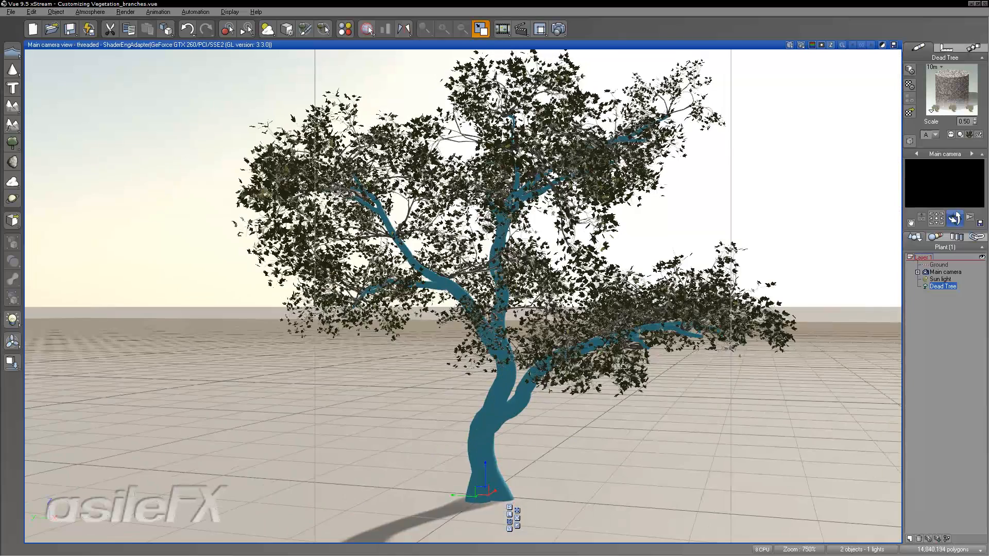
middle_click_drag(738, 263, 713, 265)
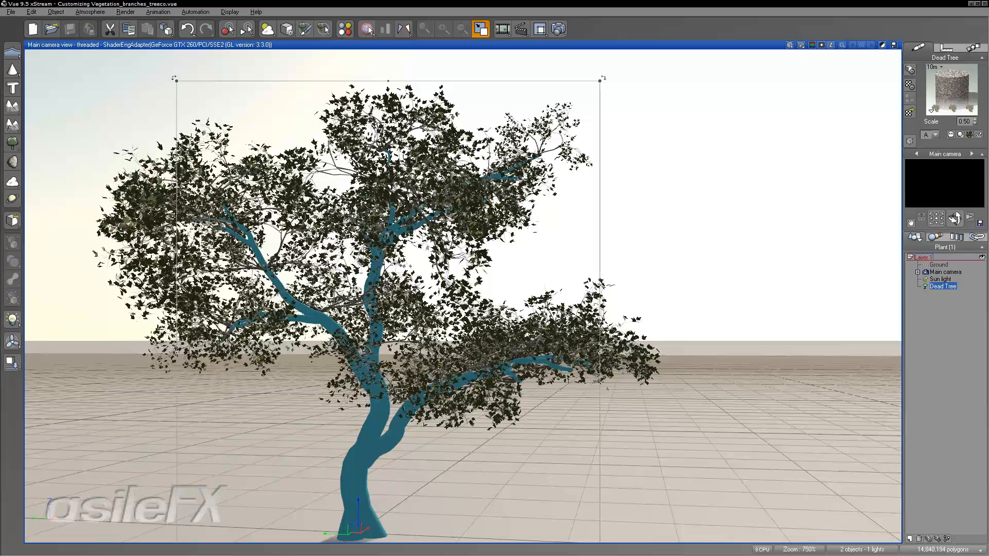
right_click_drag(565, 242, 564, 191)
scroll(561, 177, "down", 8)
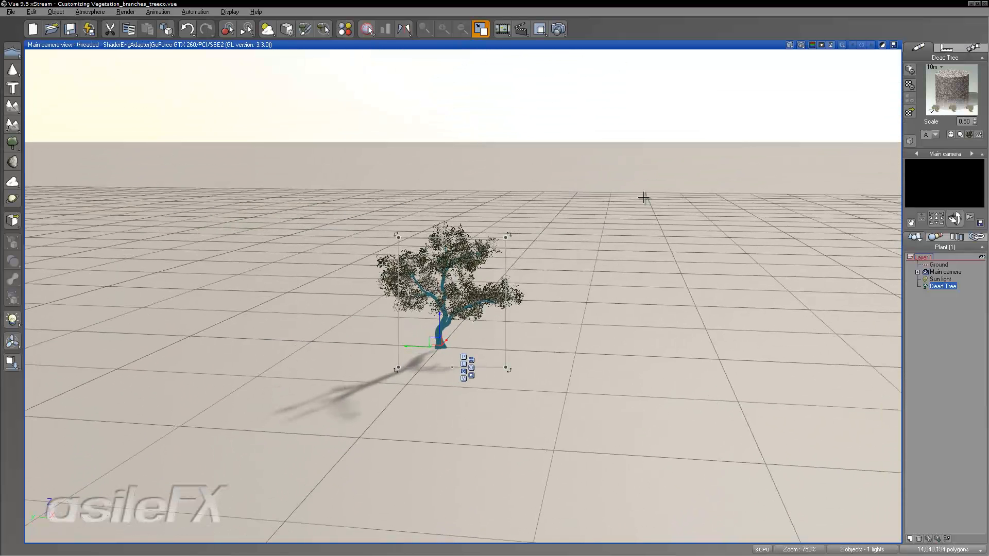
mouse_move(955, 218)
left_mouse_down()
mouse_move(981, 239)
mouse_move(962, 232)
left_mouse_up()
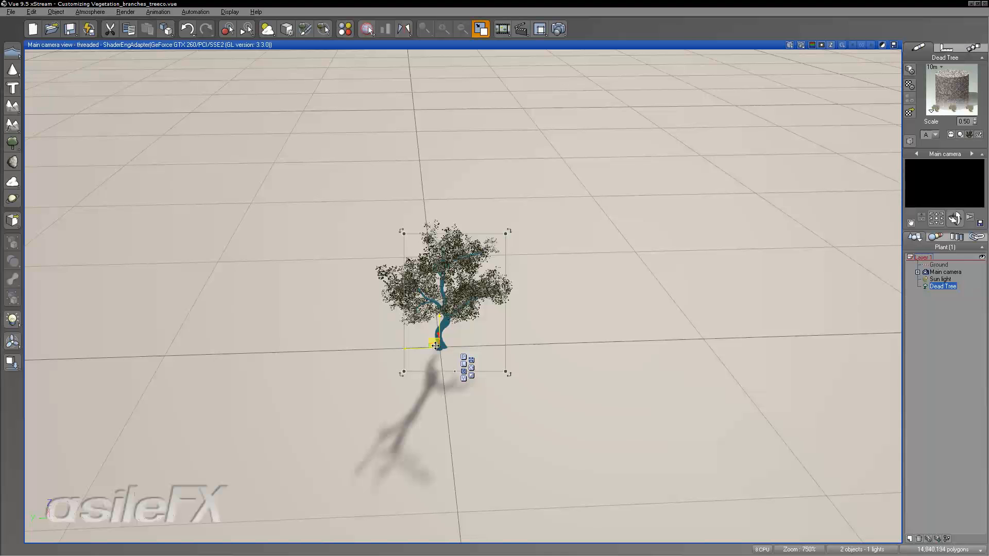
Step: Duplicate the Dead Tree, place the copy beside the original, and generate a new plant variation for the copy in the Plant Editor
key("ctrl+d")
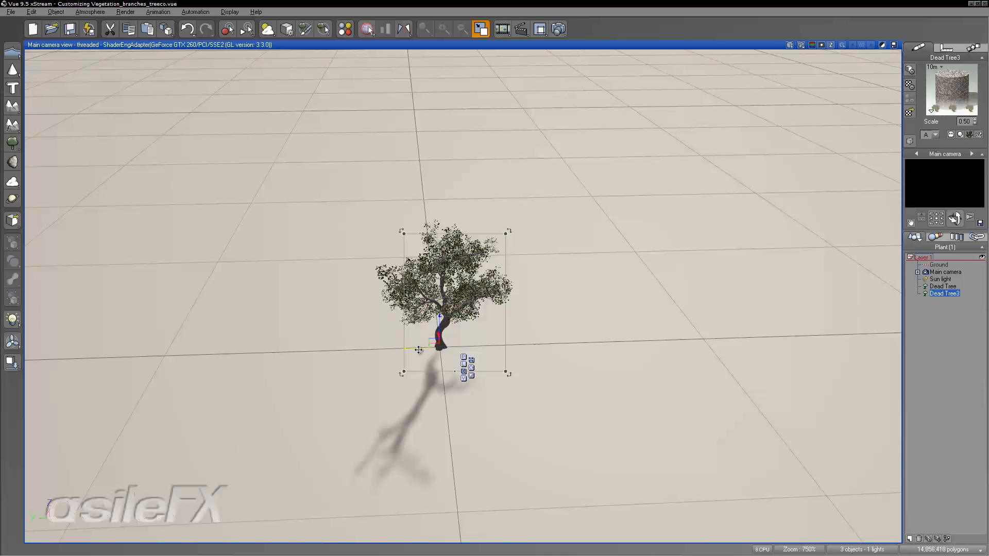
left_click_drag(428, 349, 567, 340)
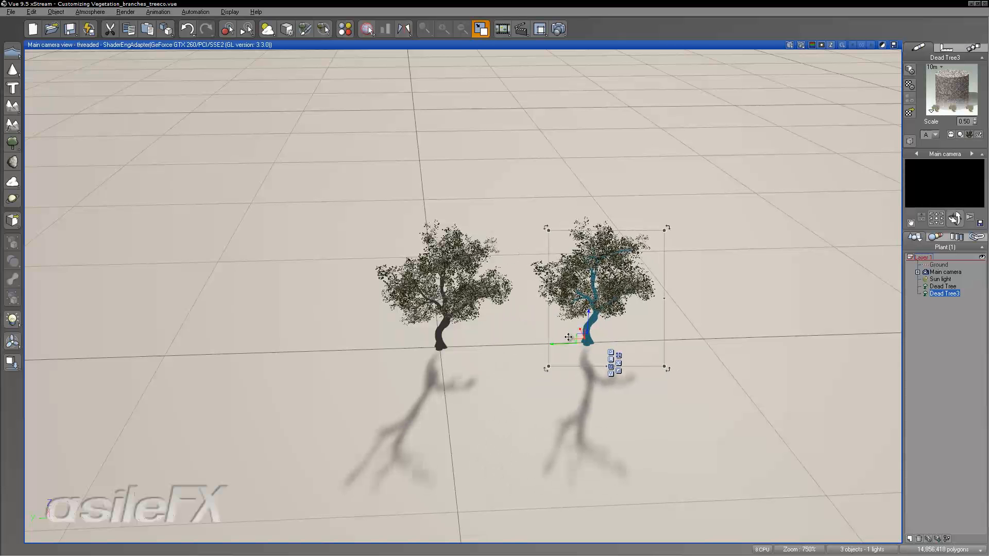
right_click(600, 286)
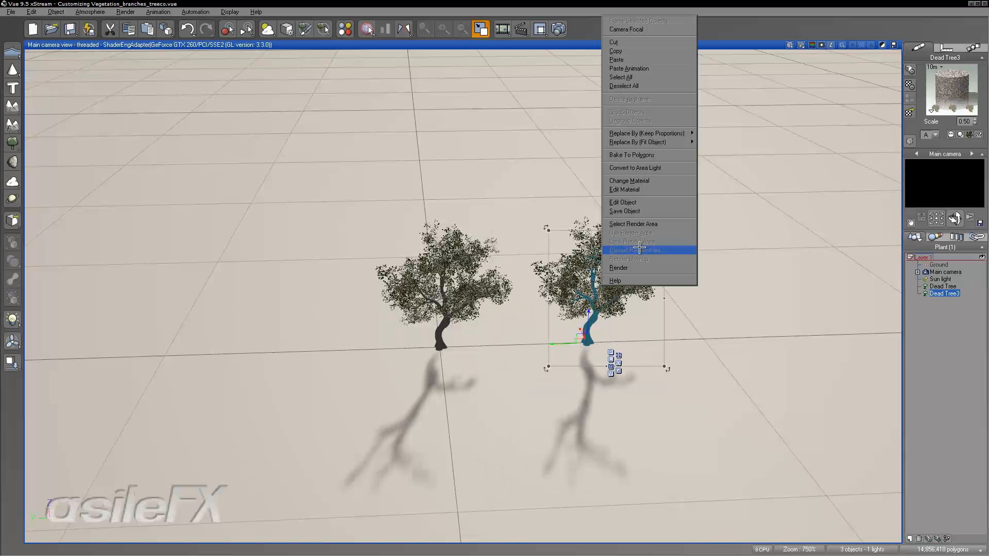
left_click(684, 201)
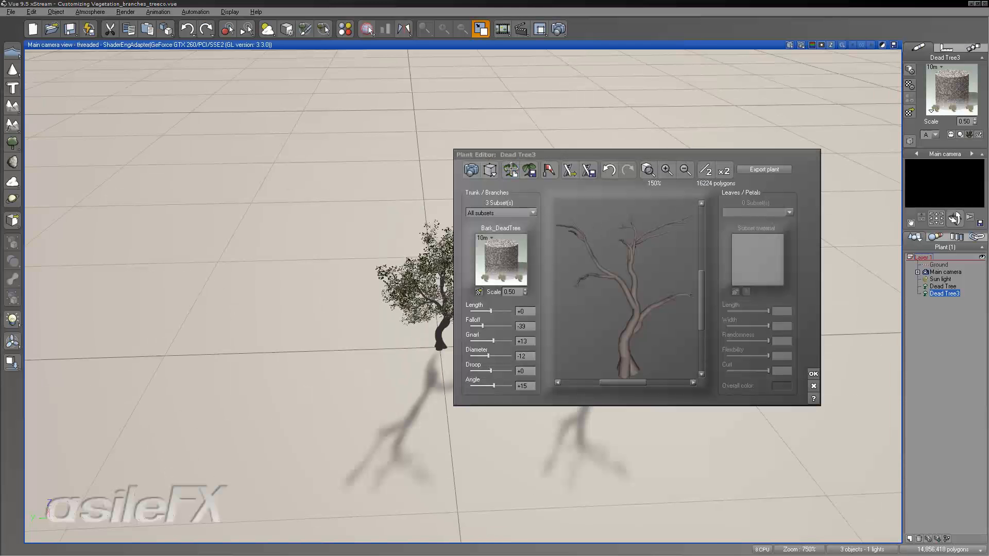
left_click(511, 169)
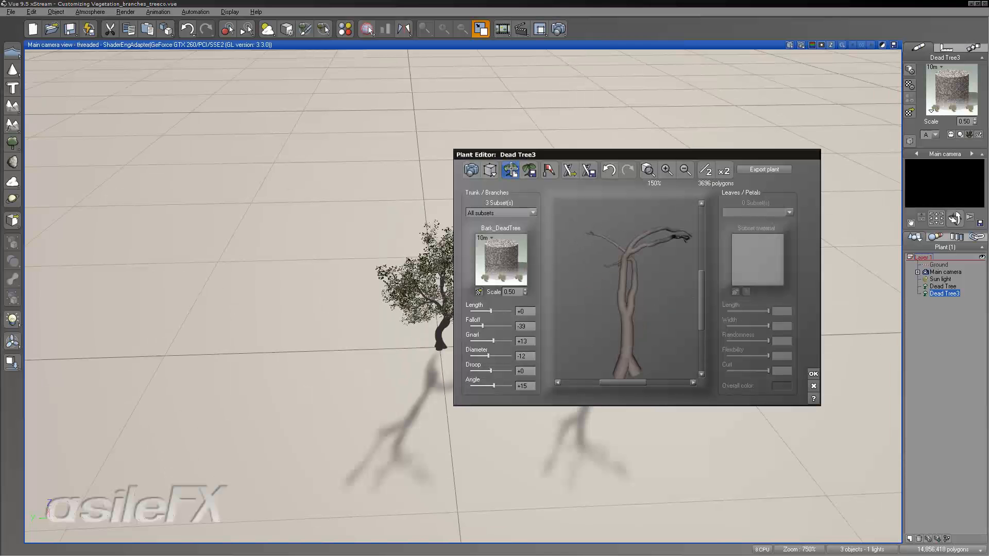
left_click(813, 374)
Step: Repopulate the Bark_DeadTree EcoSystem material of the copied tree with the overall density set to 500%, and accept the material
right_click(945, 83)
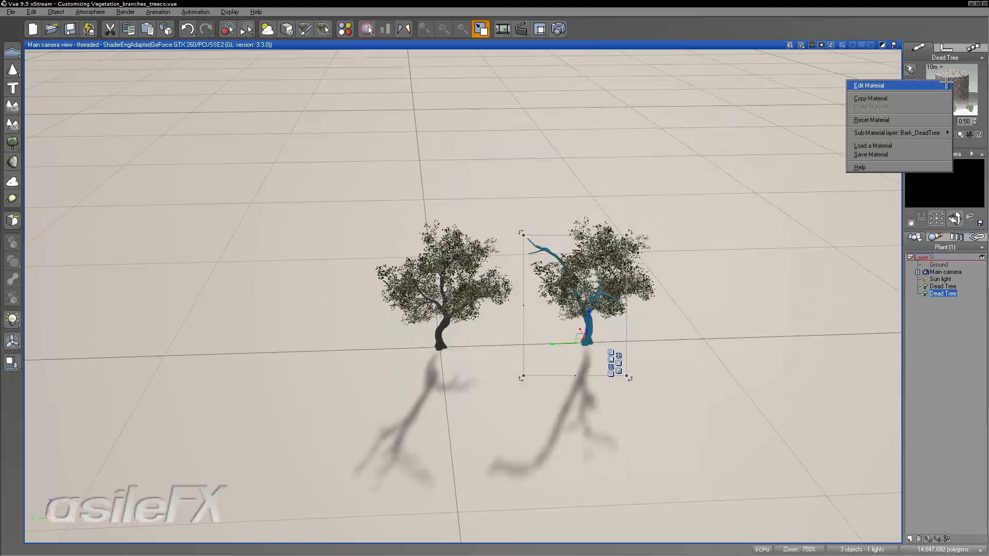
left_click(945, 85)
left_click(731, 356)
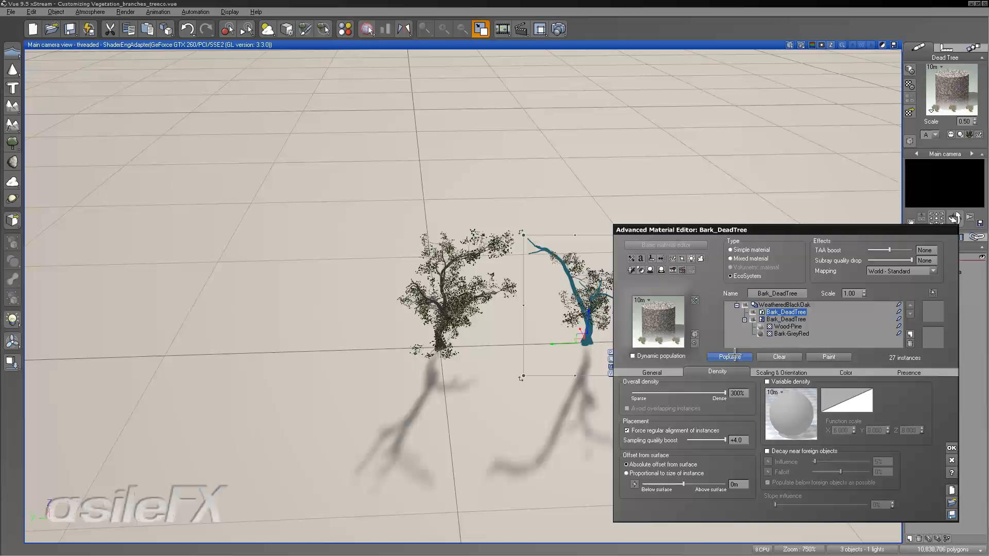
left_click(737, 393)
type("50")
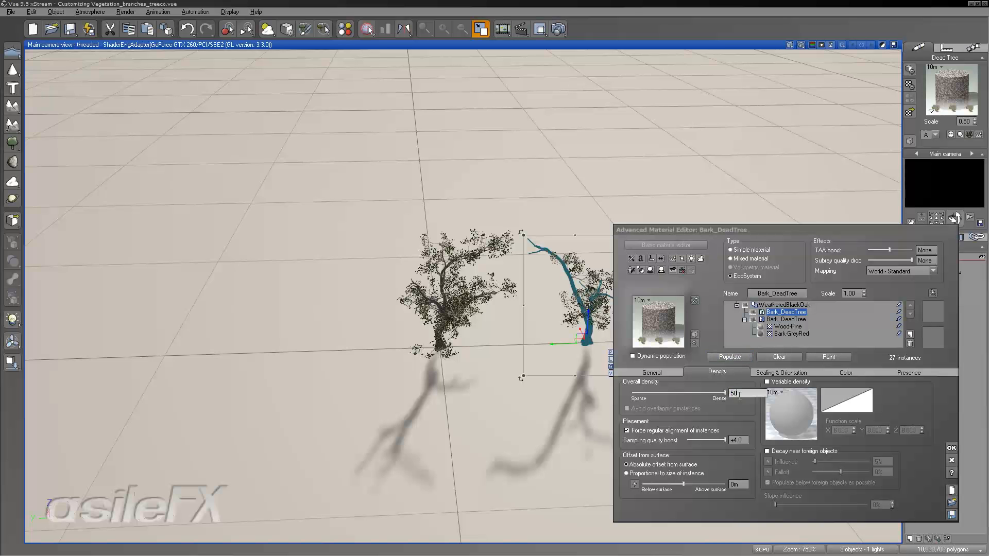
type("0")
key("Return")
left_click(748, 358)
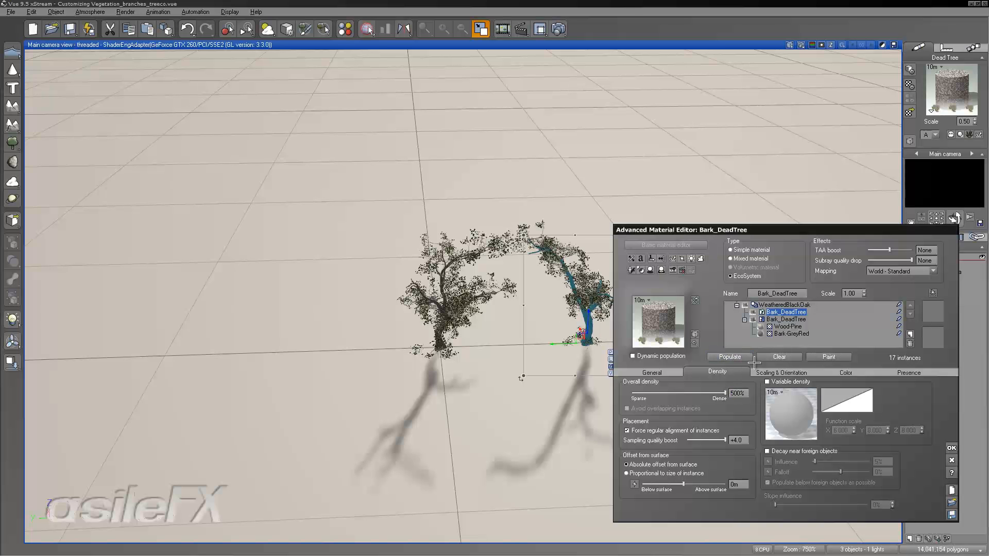
left_click(951, 447)
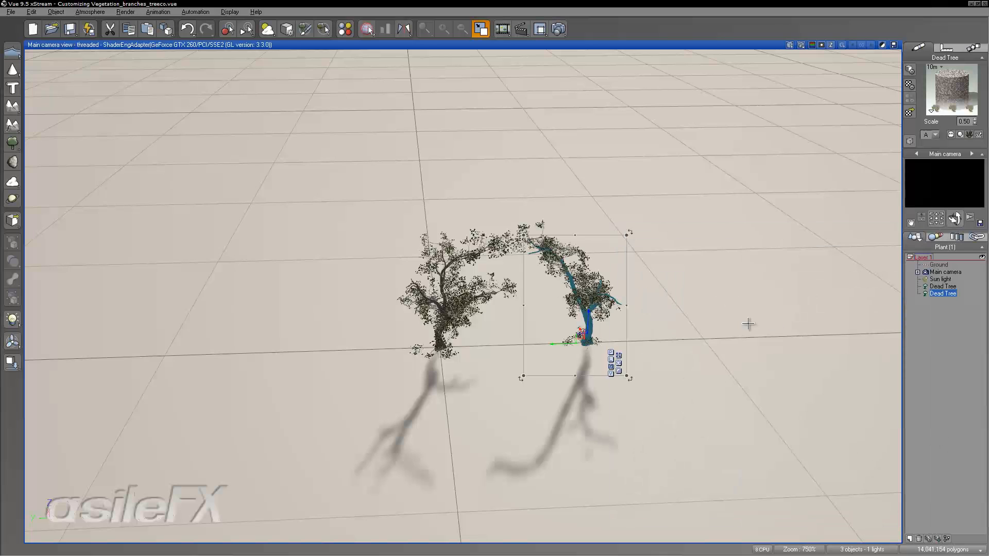
Step: Render the two arching trees to check their foliage, and close the finished render
scroll(748, 324, "up", 5)
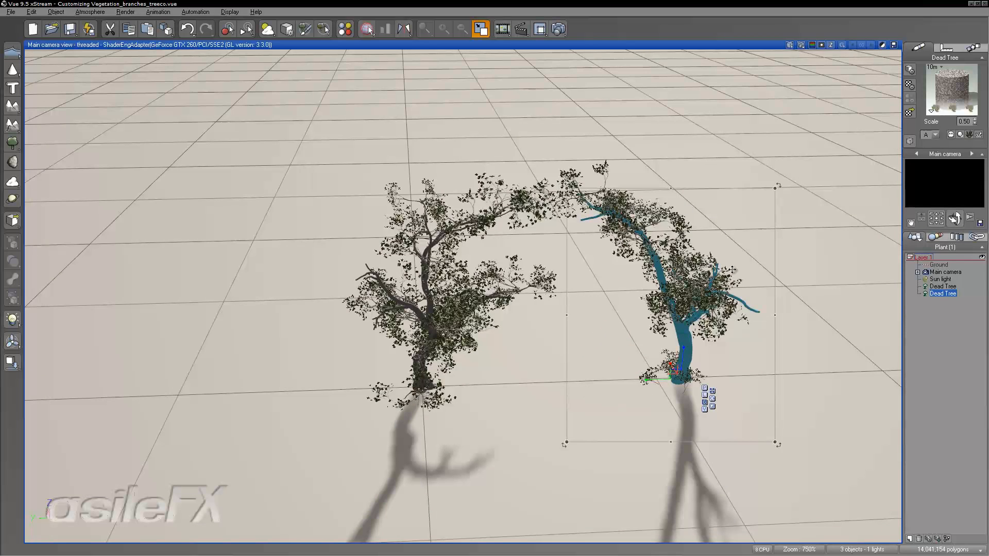
mouse_move(955, 218)
left_mouse_down()
mouse_move(887, 189)
mouse_move(968, 212)
mouse_move(952, 206)
left_mouse_up()
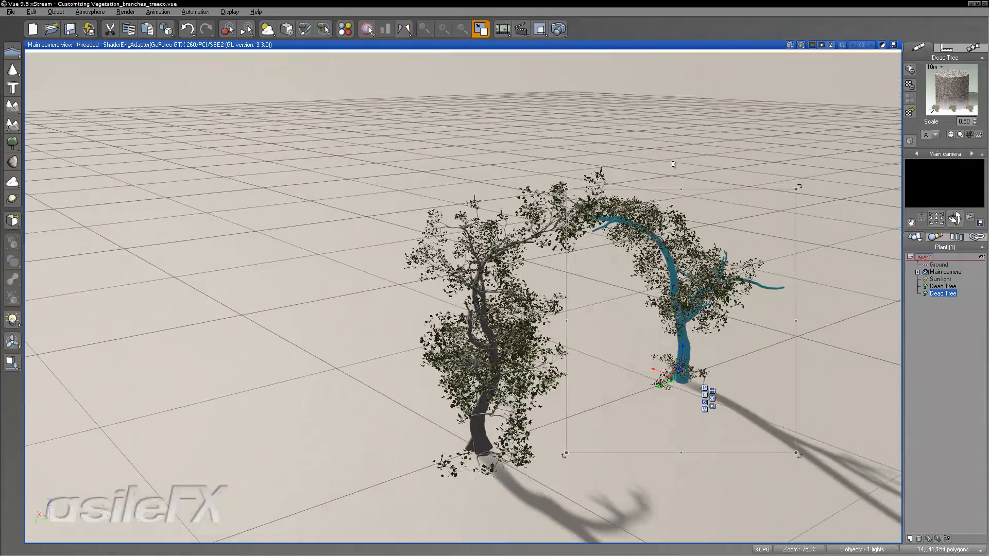
left_click(557, 28)
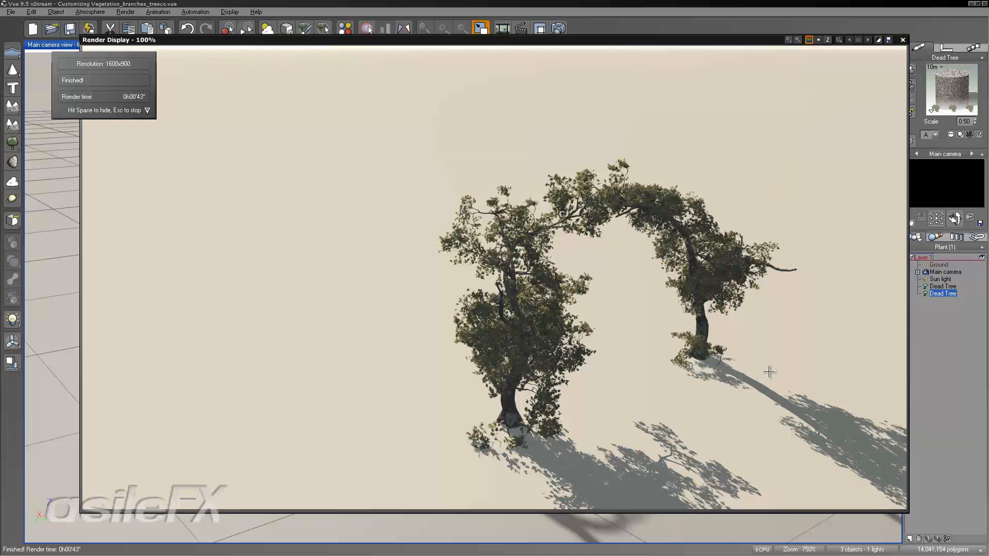
left_click(902, 39)
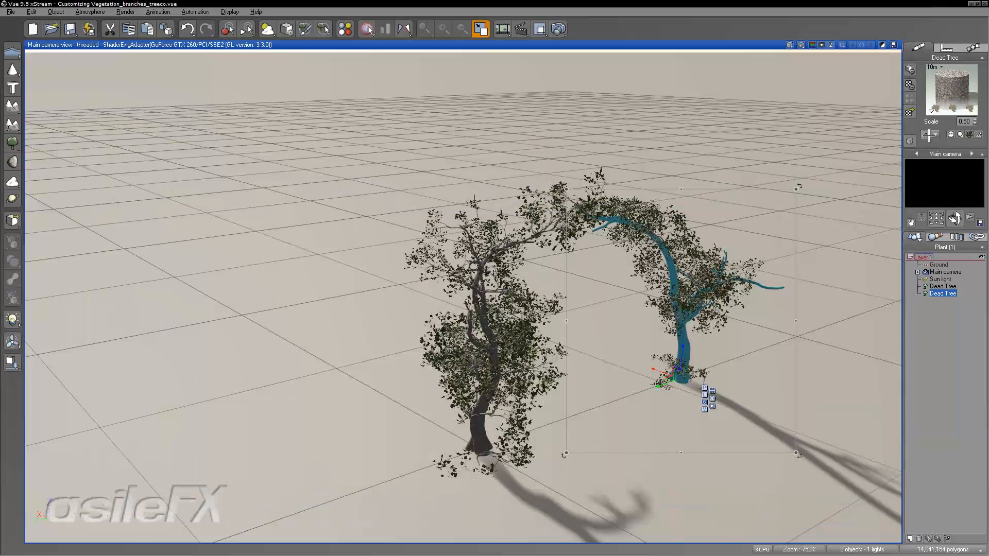
Step: Enable decay near foreign objects in the copy's Bark_DeadTree material, repopulate it, and accept the material
right_click(960, 82)
left_click(951, 88)
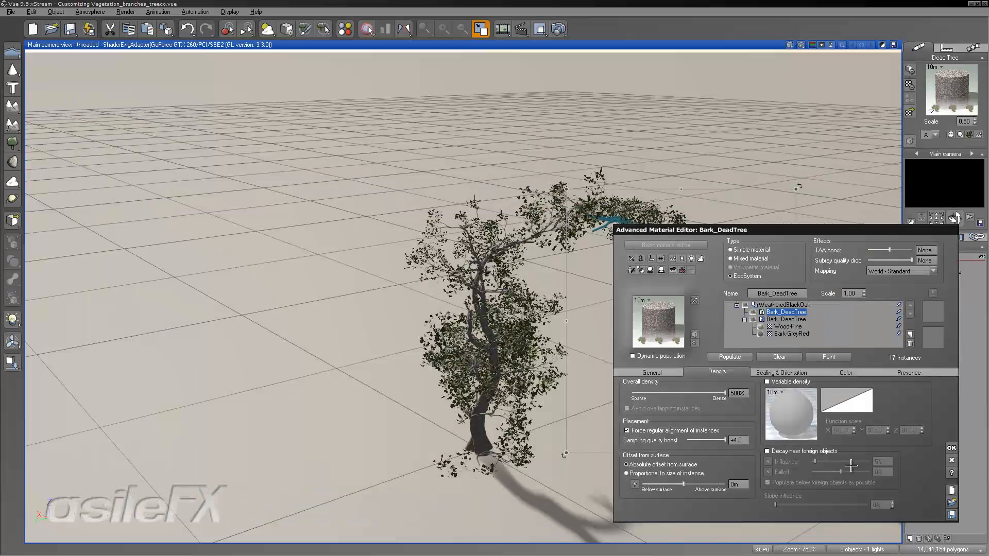
left_click(836, 451)
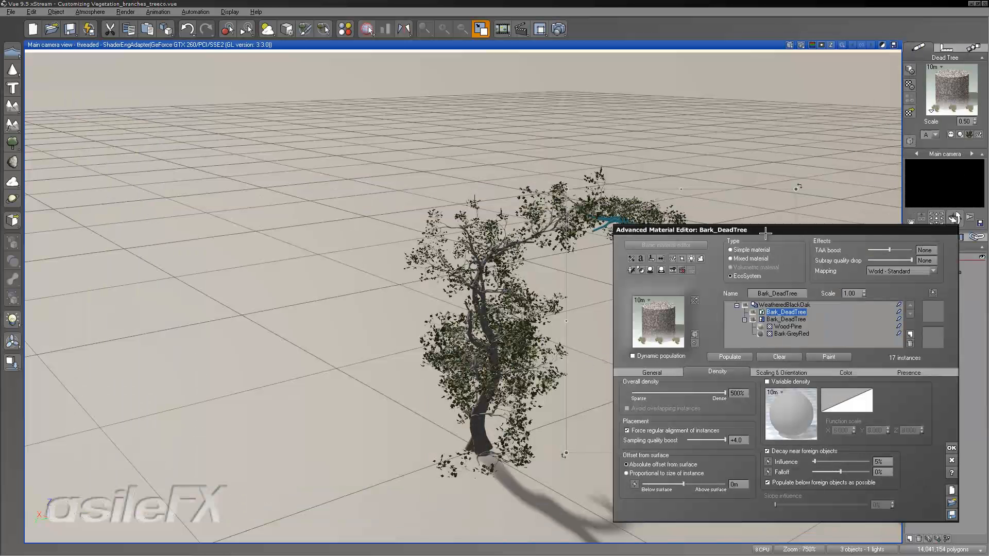
left_click_drag(765, 233, 410, 170)
left_click(379, 292)
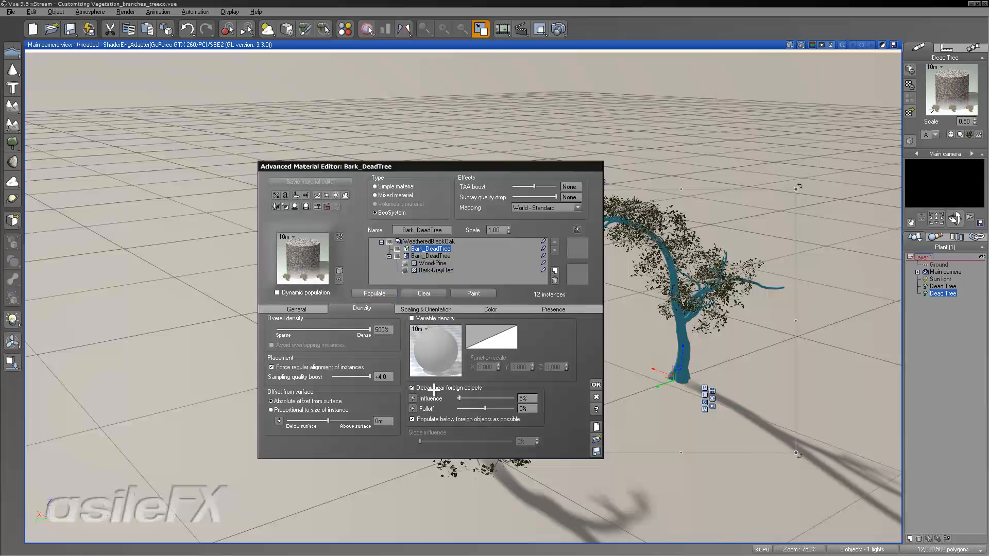
left_click(597, 385)
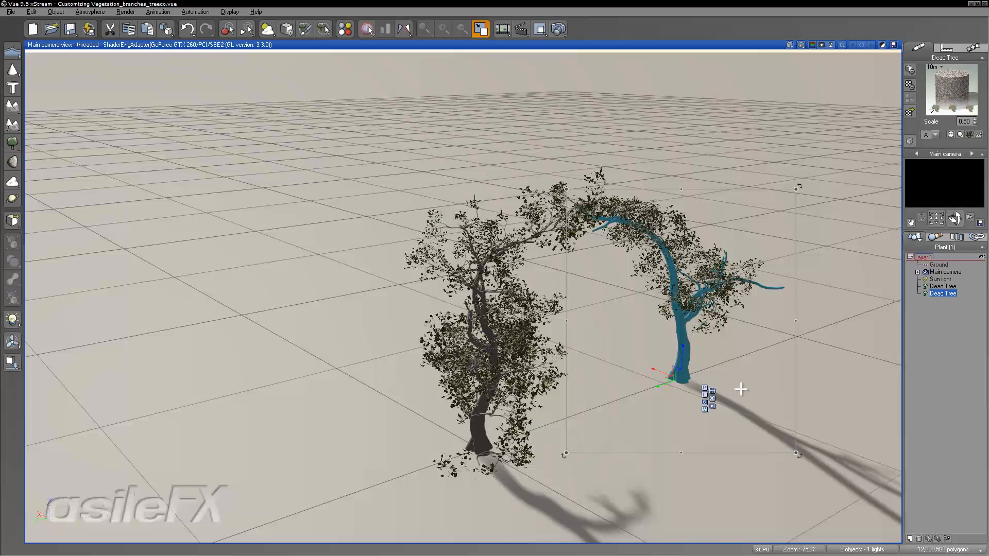
Step: Open the EcoSystem Painter for the copy's bark material and add single Branches_alder instances along its bare outer limb
mouse_move(955, 218)
left_mouse_down()
mouse_move(902, 236)
mouse_move(904, 225)
mouse_move(952, 214)
left_mouse_up()
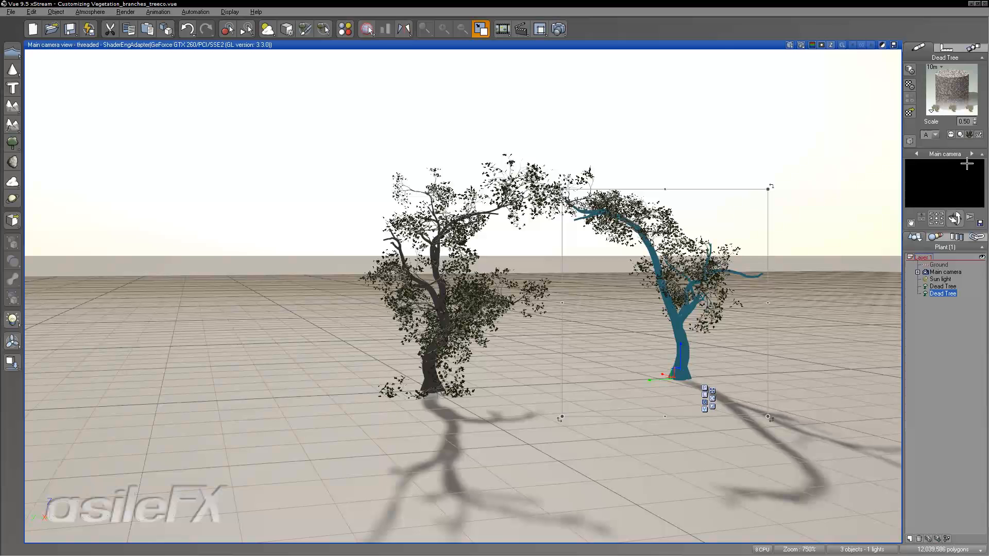
right_click(945, 95)
left_click(933, 101)
left_click(472, 293)
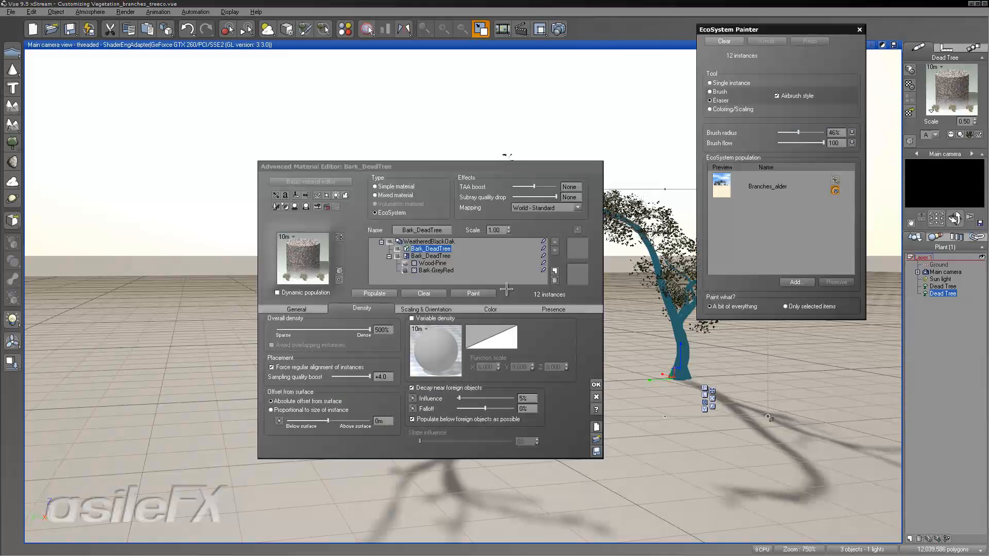
left_click_drag(751, 29, 489, 101)
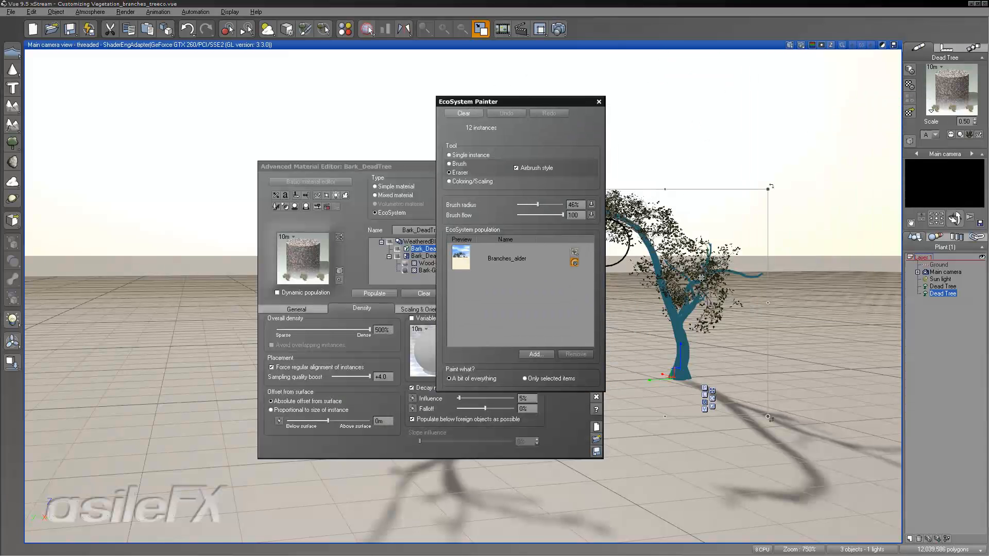
left_click(487, 154)
left_click(761, 273)
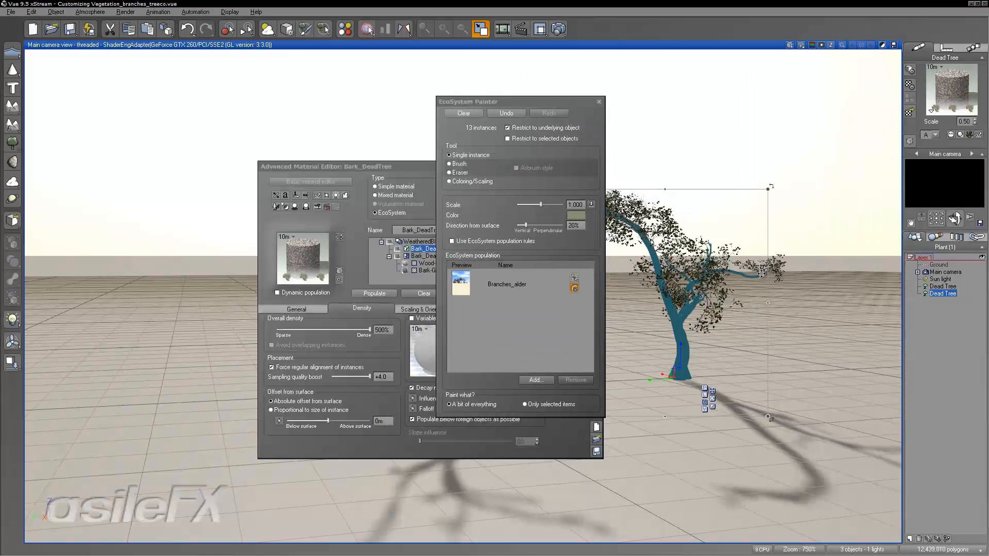
left_click(734, 274)
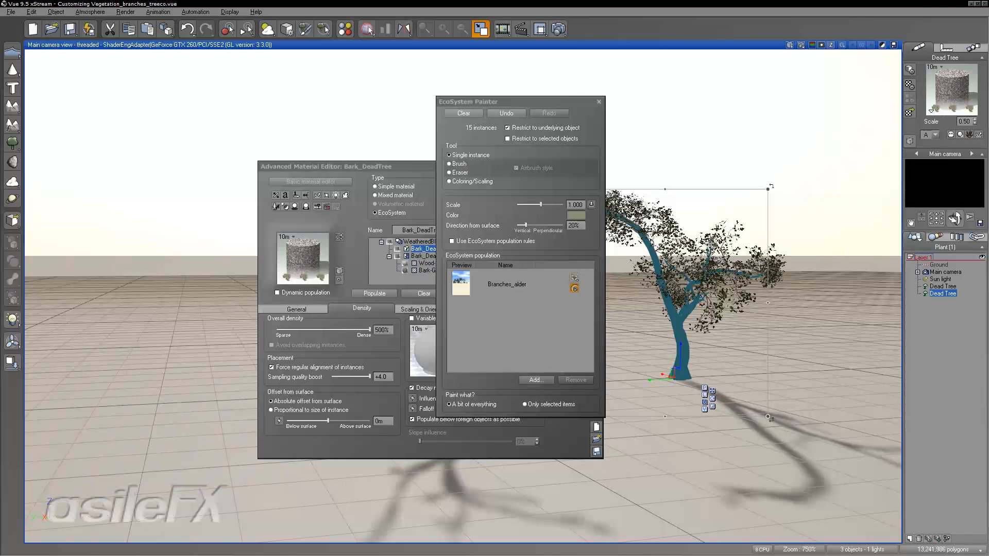
Step: Add single Branches_alder instances to the copied tree's upper offshoot and along its main arching trunk
left_click(701, 242)
left_click(648, 236)
left_click(657, 274)
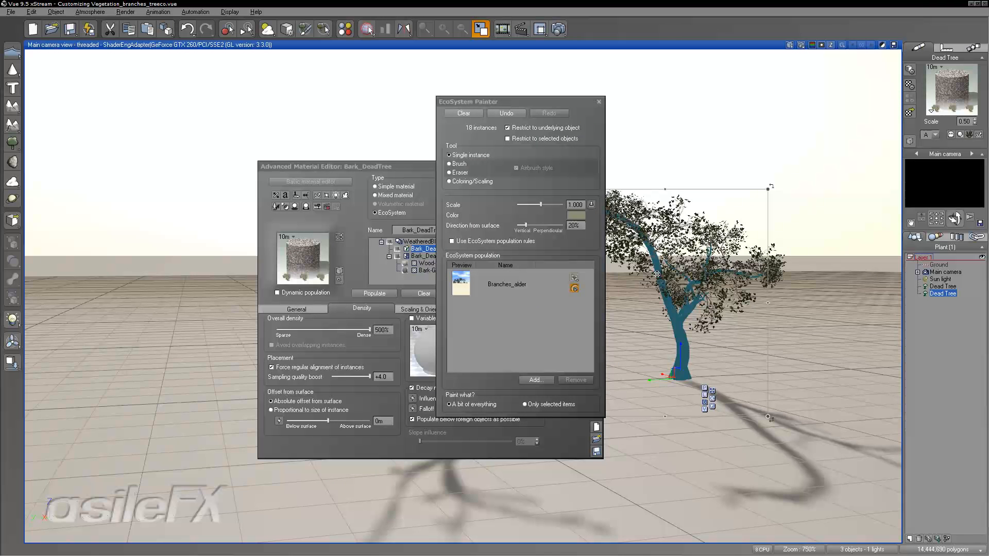
left_click(668, 298)
Step: Switch the painter to the Brush tool, try a stroke of Branches_alder across both crowns, and undo it
right_click_drag(741, 330, 774, 330)
scroll(774, 330, "down", 10)
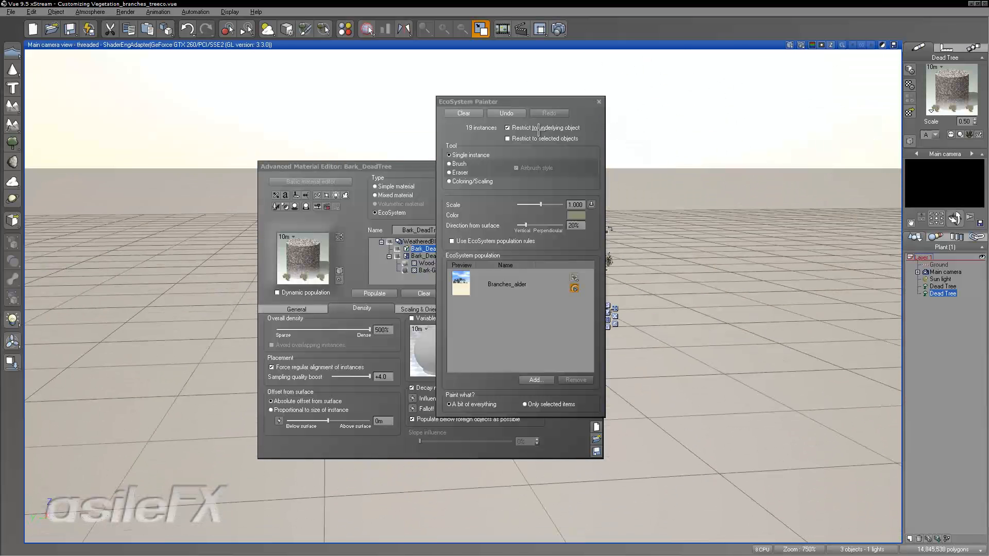
left_click_drag(405, 170, 251, 167)
left_click_drag(511, 102, 371, 116)
left_click(319, 178)
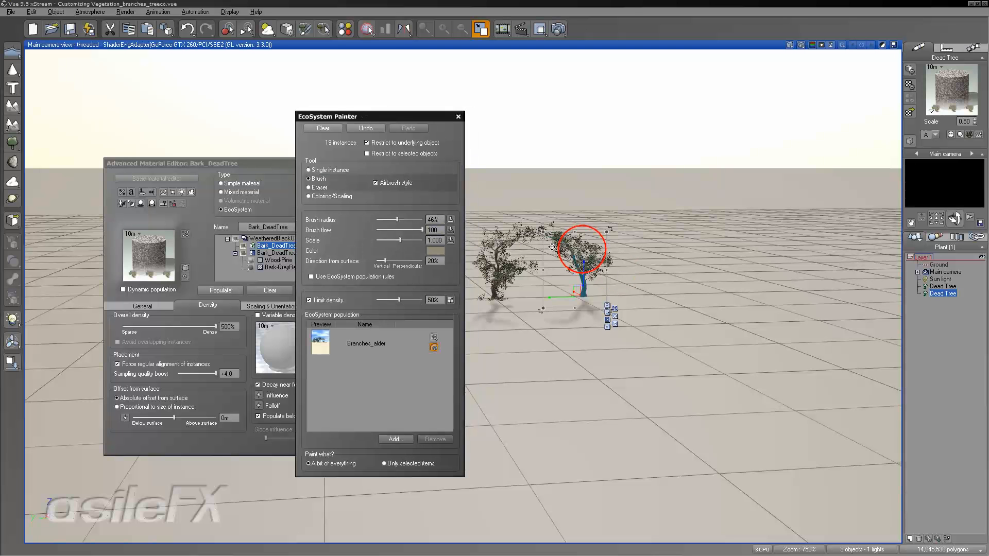
mouse_move(490, 265)
left_mouse_down()
mouse_move(489, 329)
mouse_move(561, 261)
mouse_move(569, 229)
mouse_move(563, 258)
mouse_move(679, 237)
left_mouse_up()
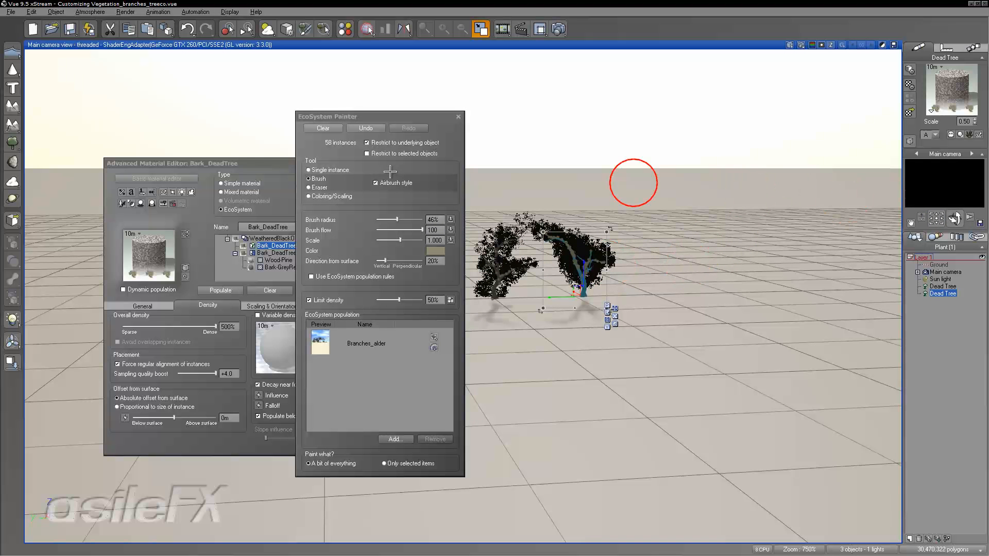
left_click(366, 128)
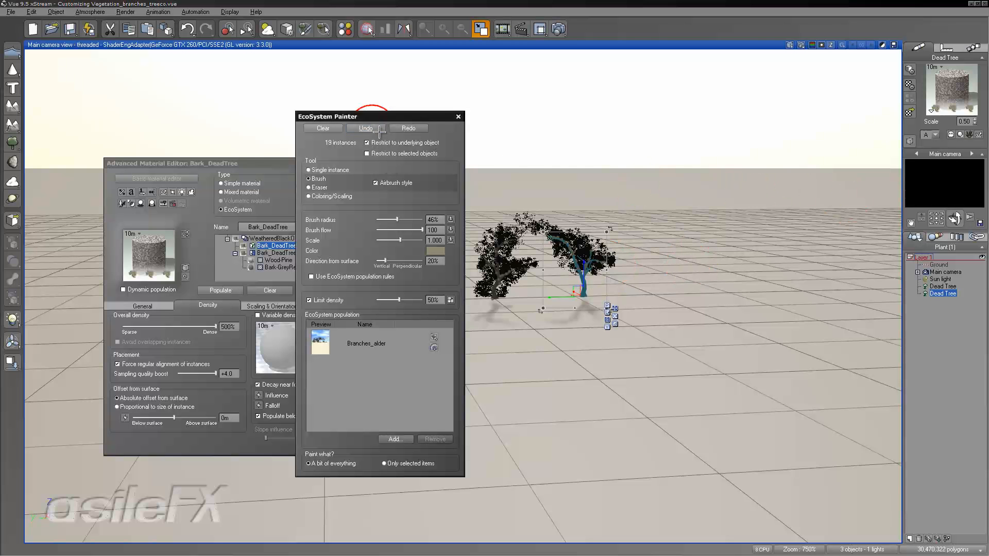
Step: Set the brush's Limit density to 19%, trying foliage strokes over the arch before and after the change and undoing each one
mouse_move(543, 227)
left_mouse_down()
mouse_move(570, 194)
mouse_move(551, 243)
mouse_move(570, 187)
mouse_move(582, 185)
left_mouse_up()
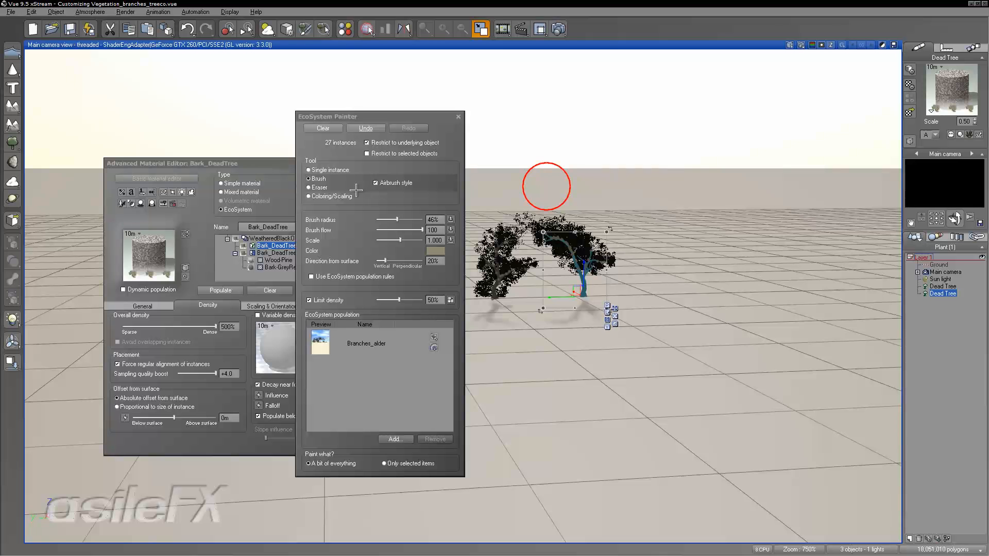
left_click_drag(405, 300, 394, 300)
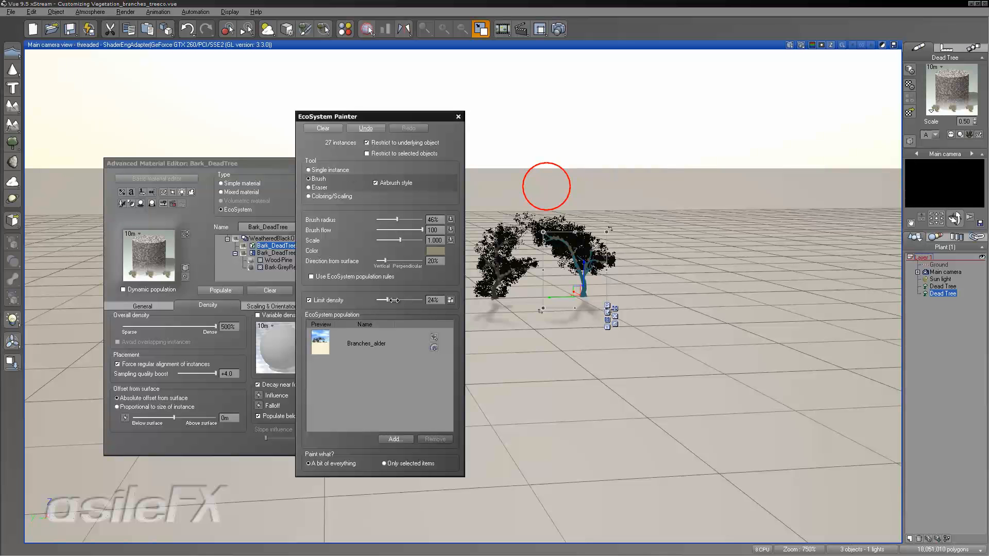
left_click(365, 128)
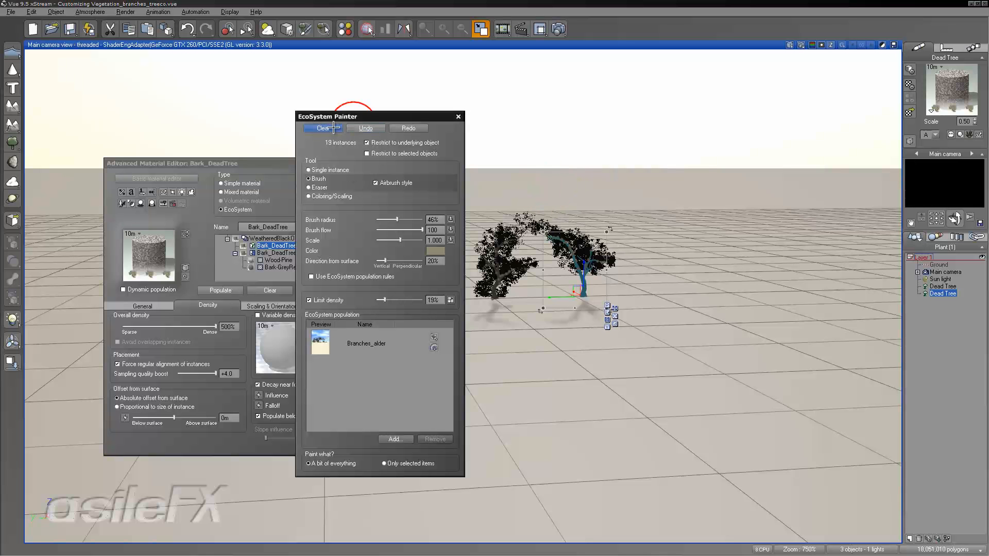
mouse_move(526, 228)
left_mouse_down()
mouse_move(578, 254)
mouse_move(604, 209)
left_mouse_up()
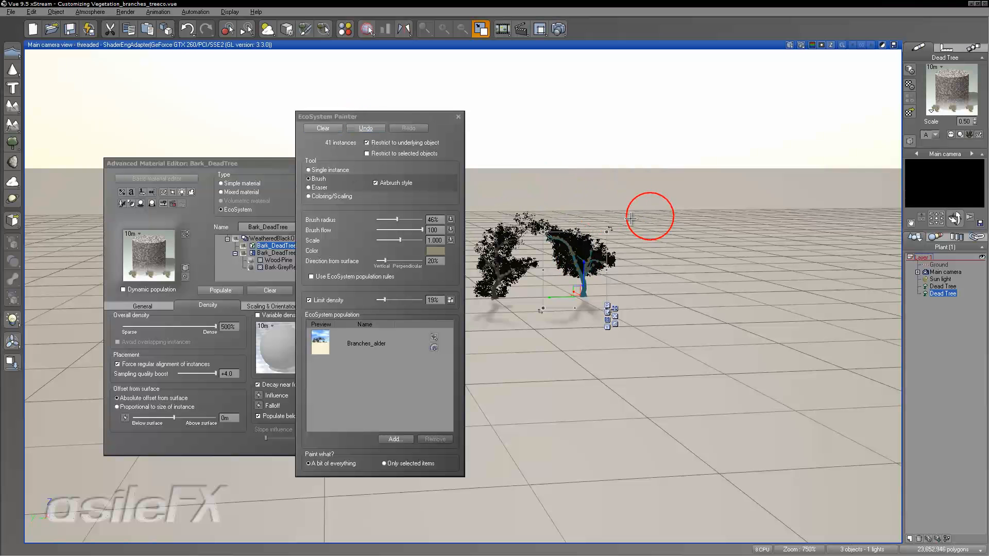
left_click(378, 128)
Step: Brush a short stroke of Branches_alder where the two crowns meet, close the painter, and accept the material
left_click_drag(547, 232, 554, 229)
left_click_drag(955, 218, 484, 382)
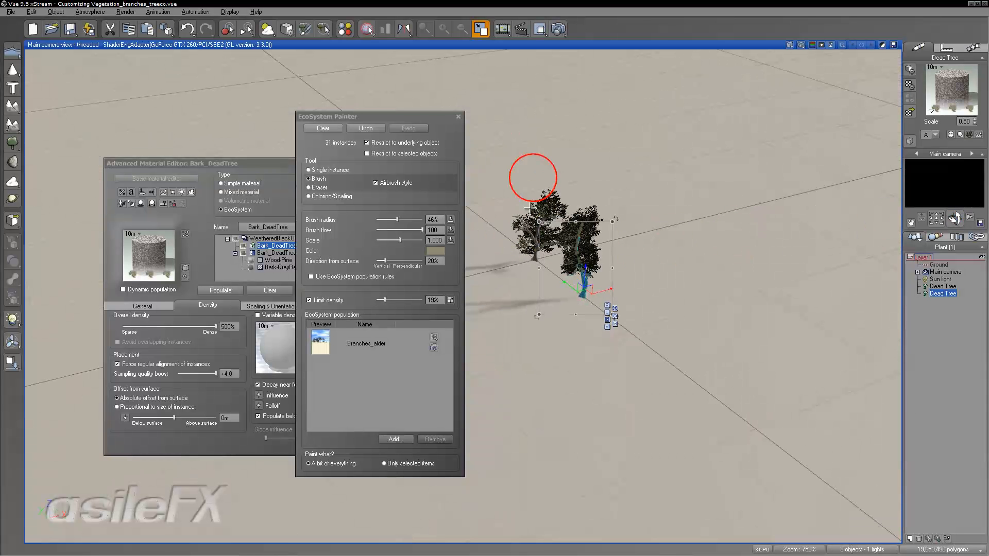
left_click(457, 116)
left_click(442, 381)
Step: Render both trees, close the finished render, and accept the Atmosphere Editor with the Global radiosity lighting model
scroll(652, 328, "up", 5)
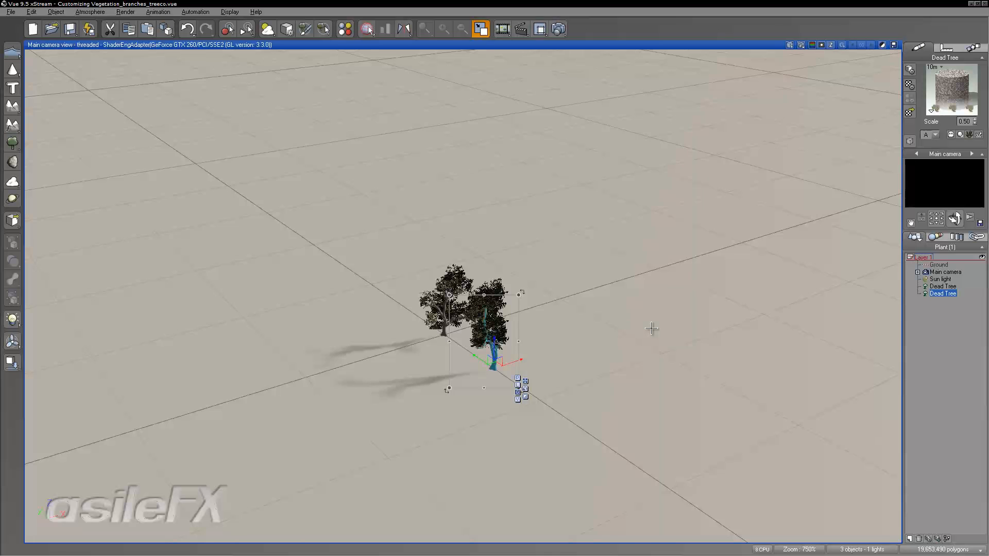
right_click_drag(673, 329, 677, 309)
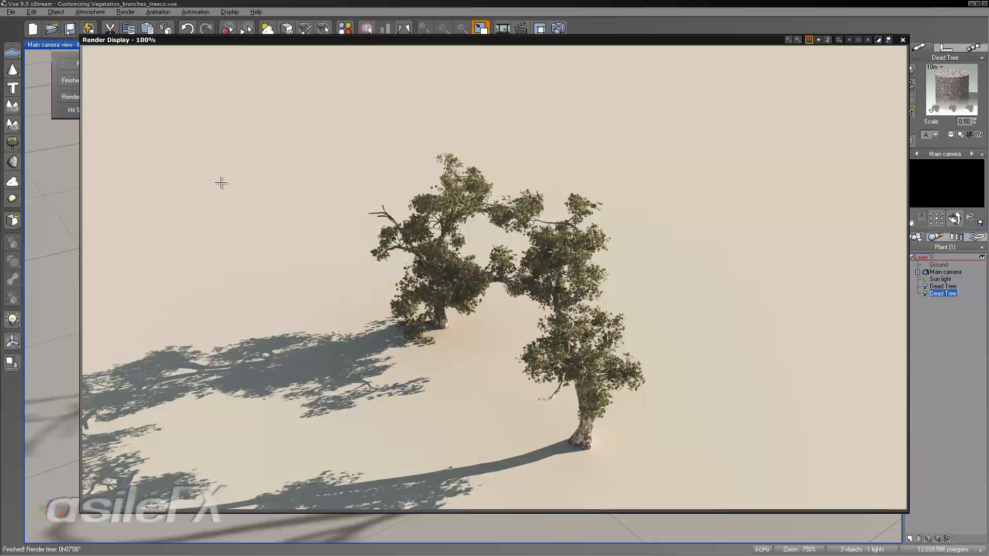
left_click(73, 78)
right_click(327, 89)
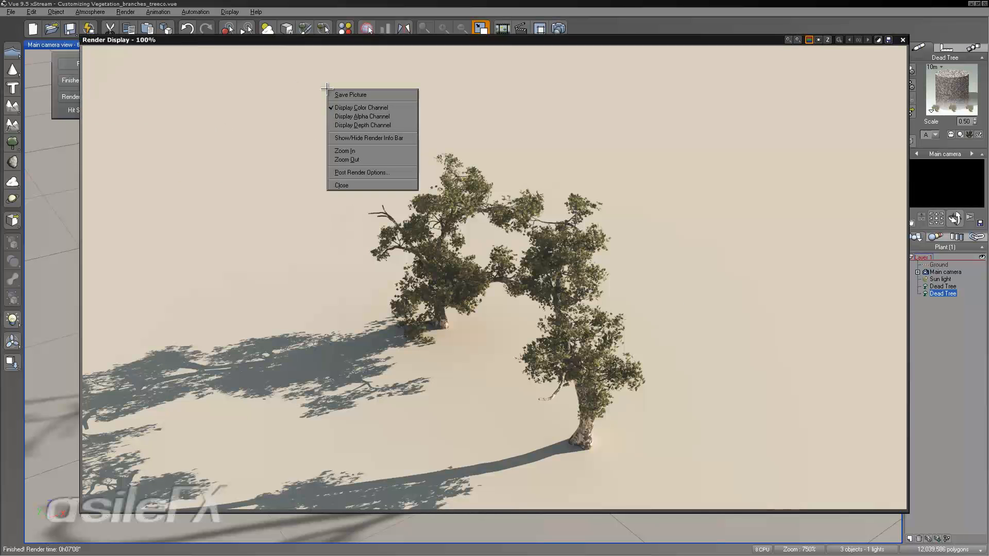
left_click(595, 39)
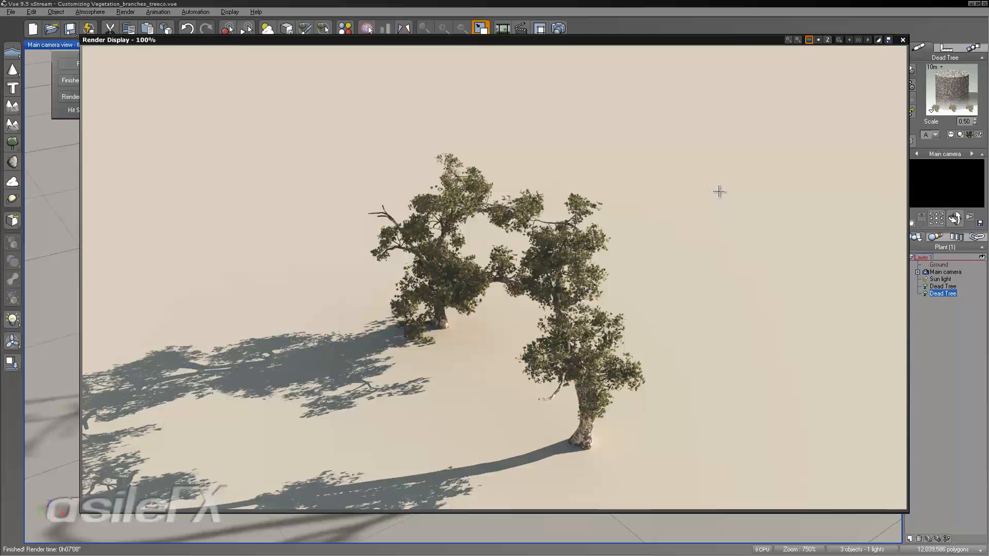
left_click(901, 40)
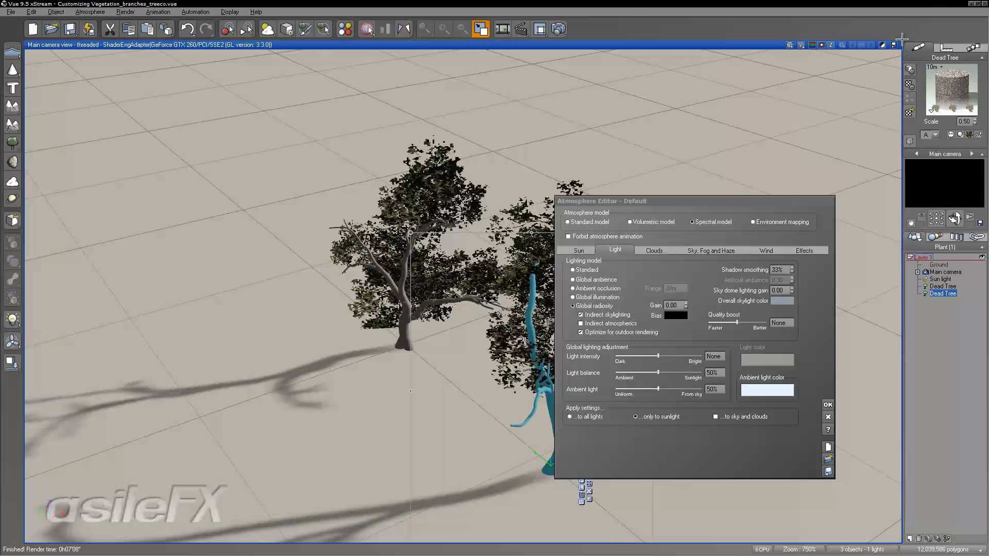
left_click(826, 403)
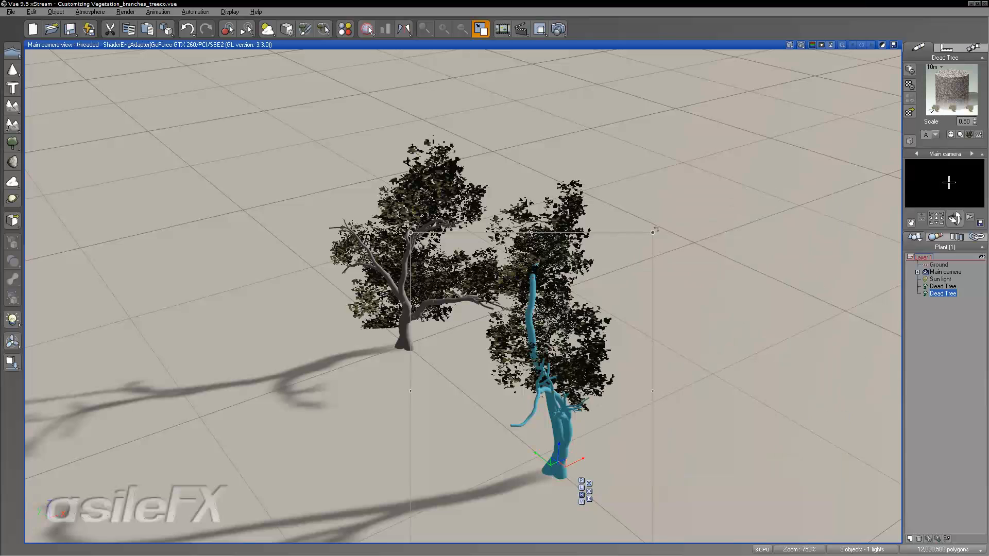